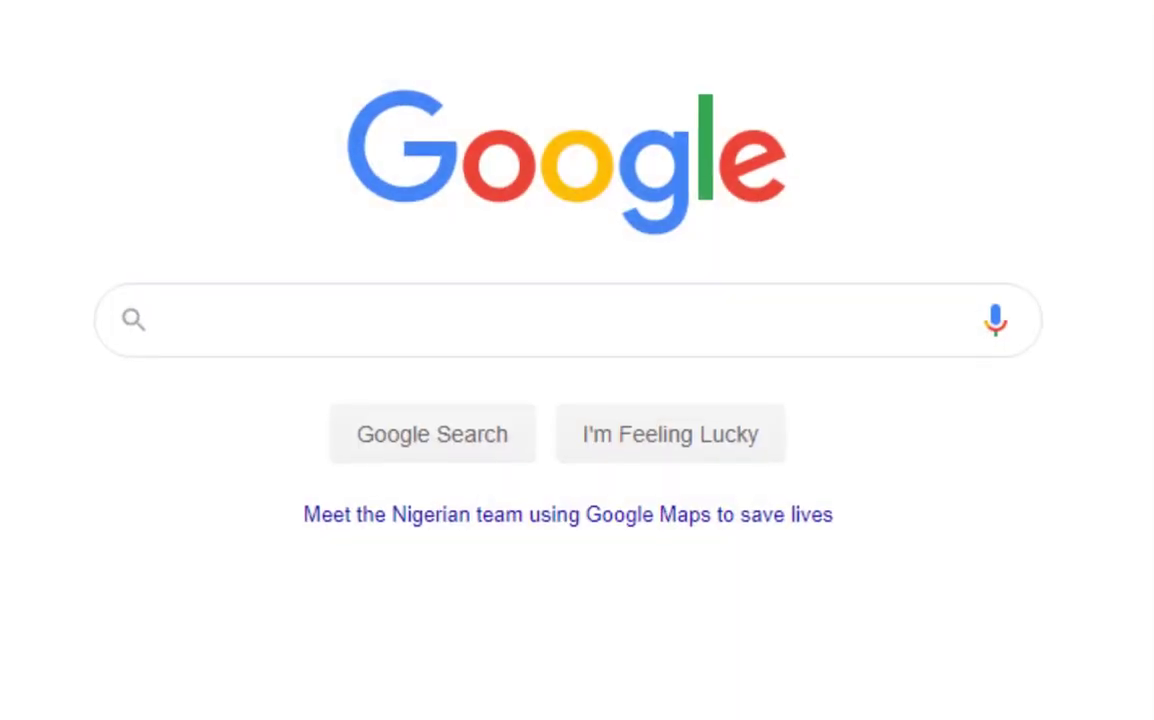
# Search the web for "ta instruments software".
pyautogui.click(307, 327)
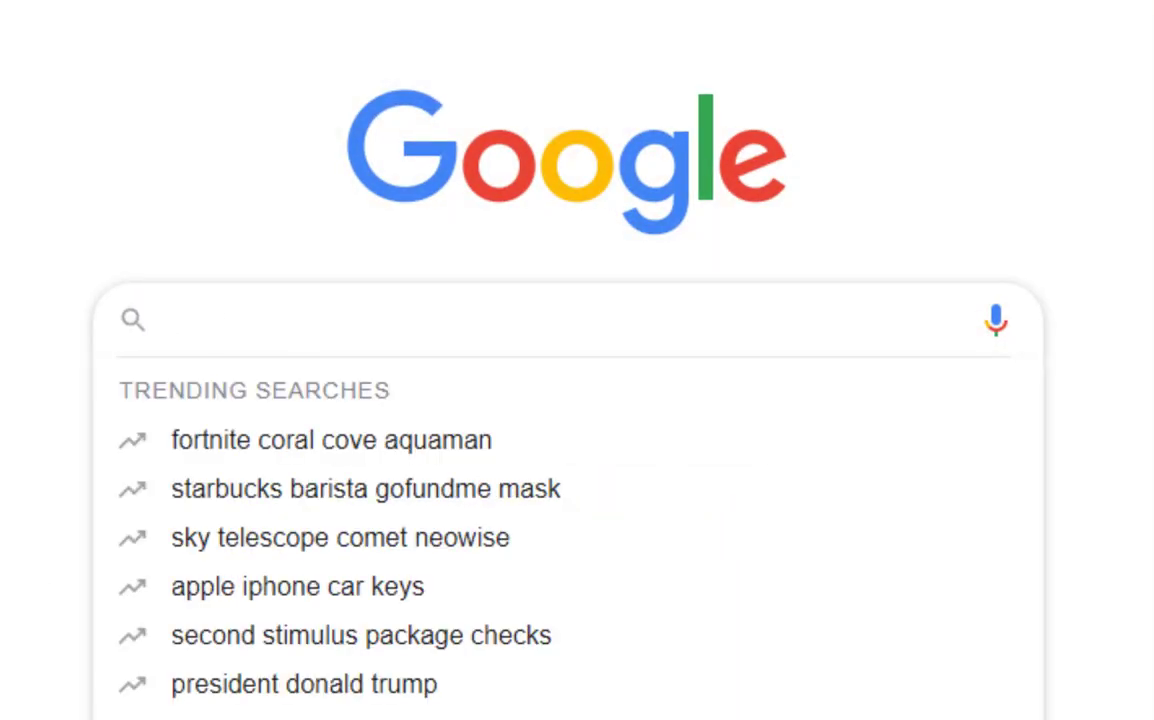
pyautogui.write('ta instruments')
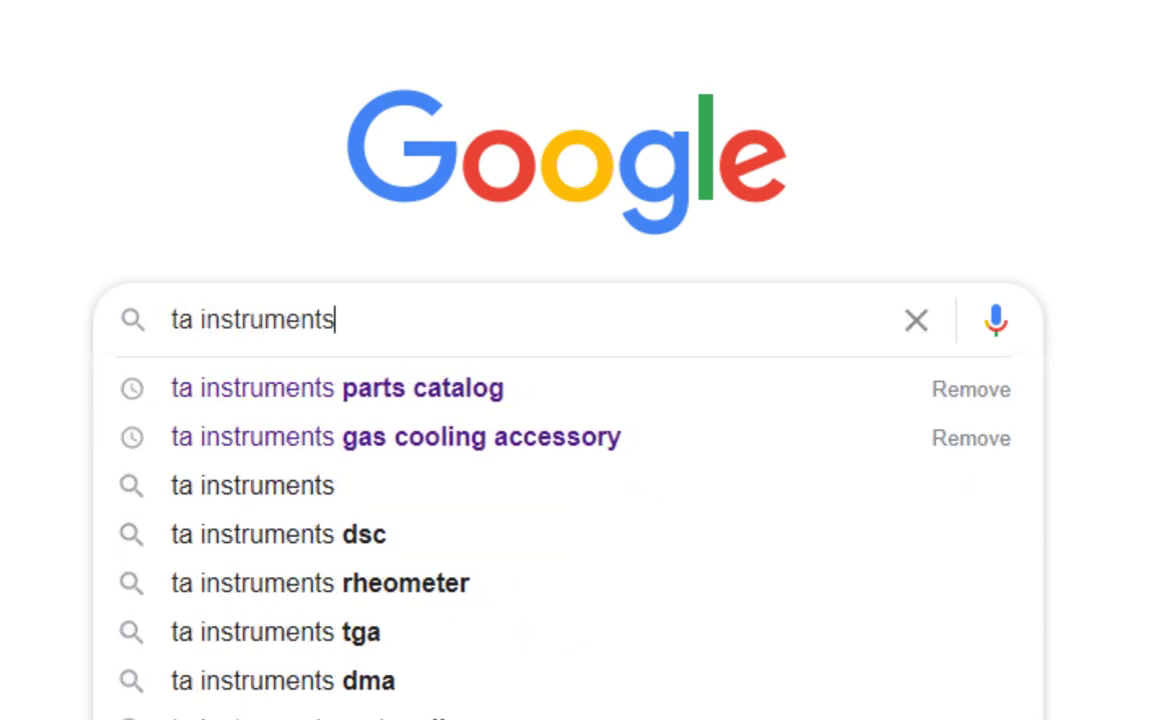
pyautogui.write(' software')
pyautogui.press('Return')
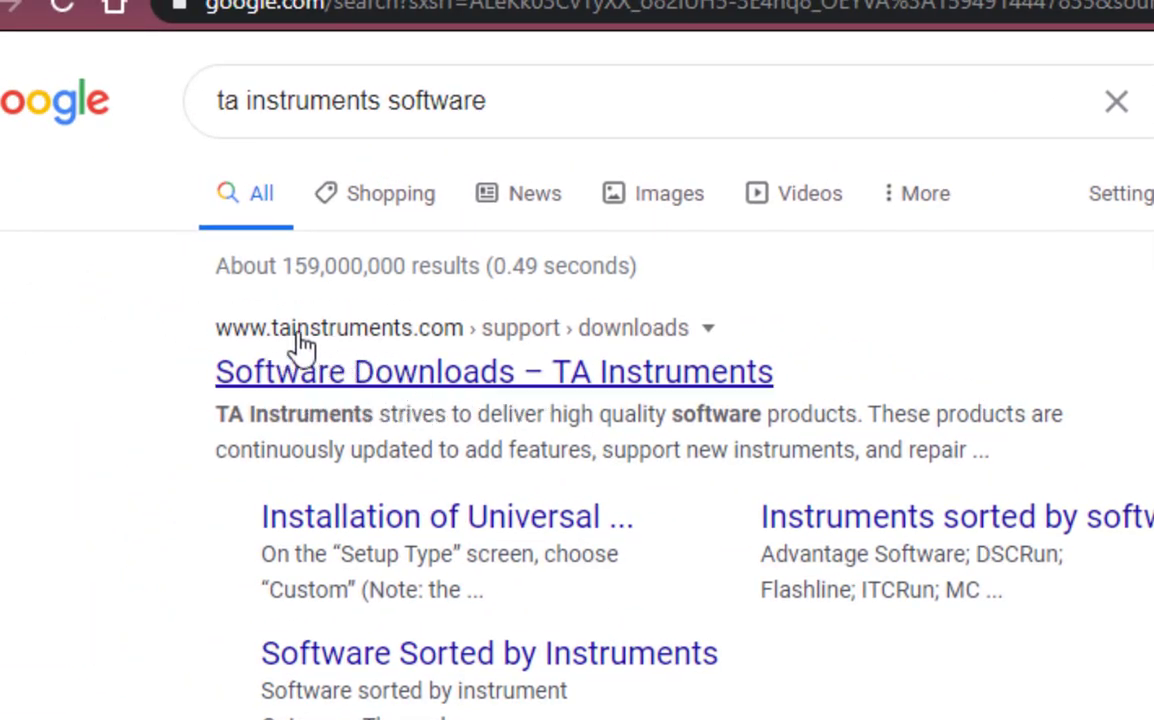
# Open TA Instruments' Software Downloads page and show the Advantage/UA Software section.
pyautogui.click(513, 384)
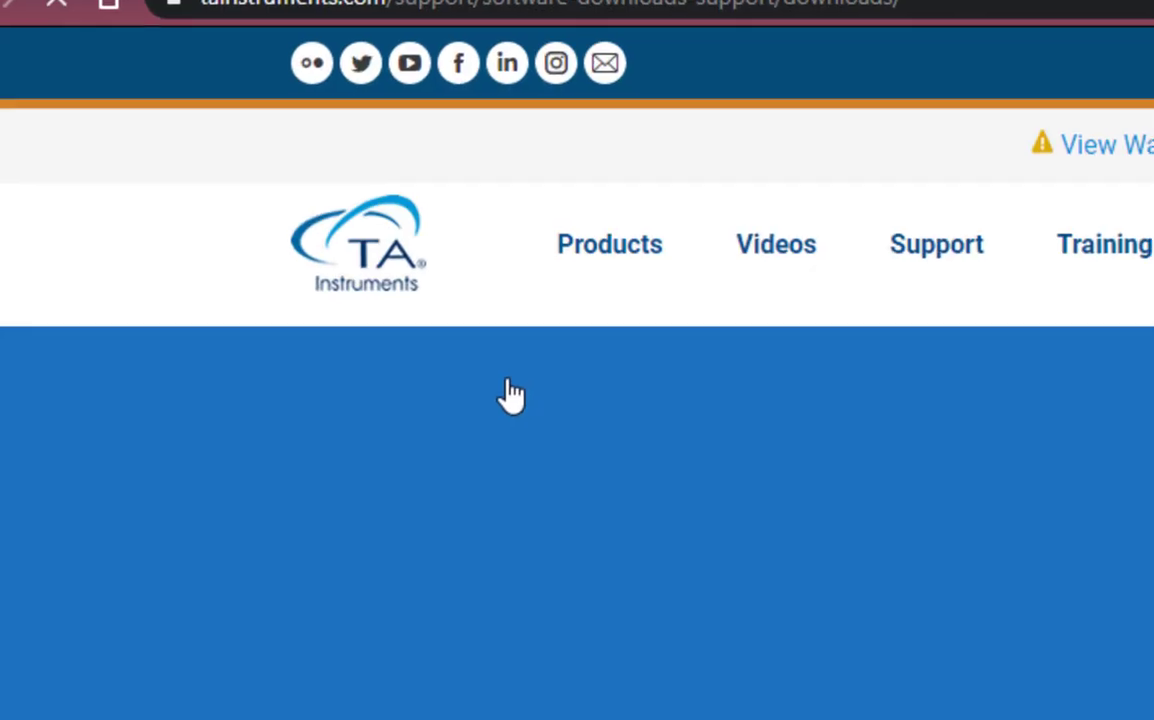
pyautogui.scroll(-5, 225, 85)
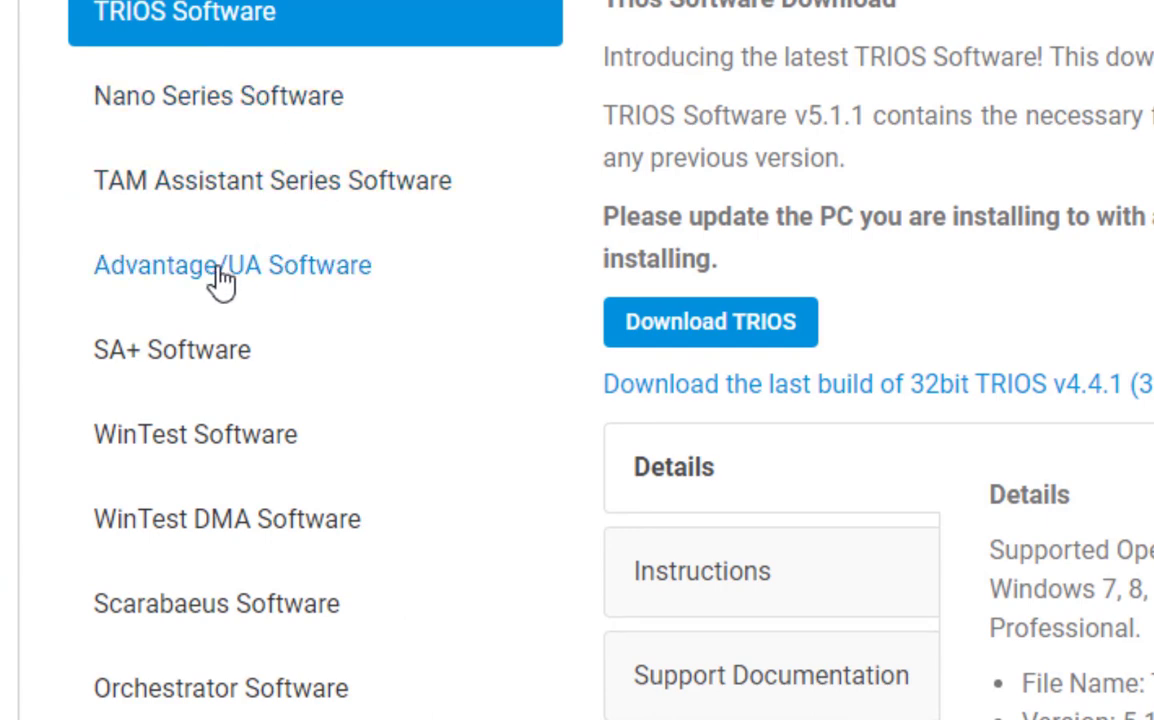
pyautogui.click(220, 280)
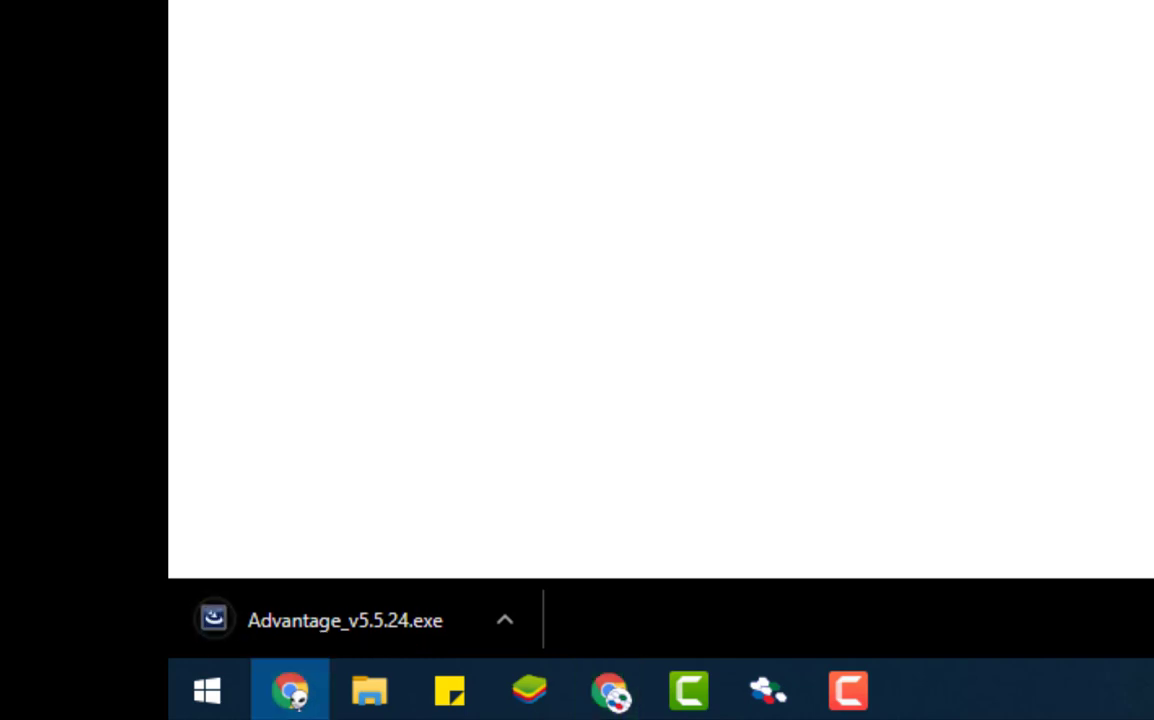
# Run the downloaded Advantage_v5.5.24.exe and install the required Microsoft Visual C++ 2005 SP1 package, continuing past the welcome page.
pyautogui.click(381, 621)
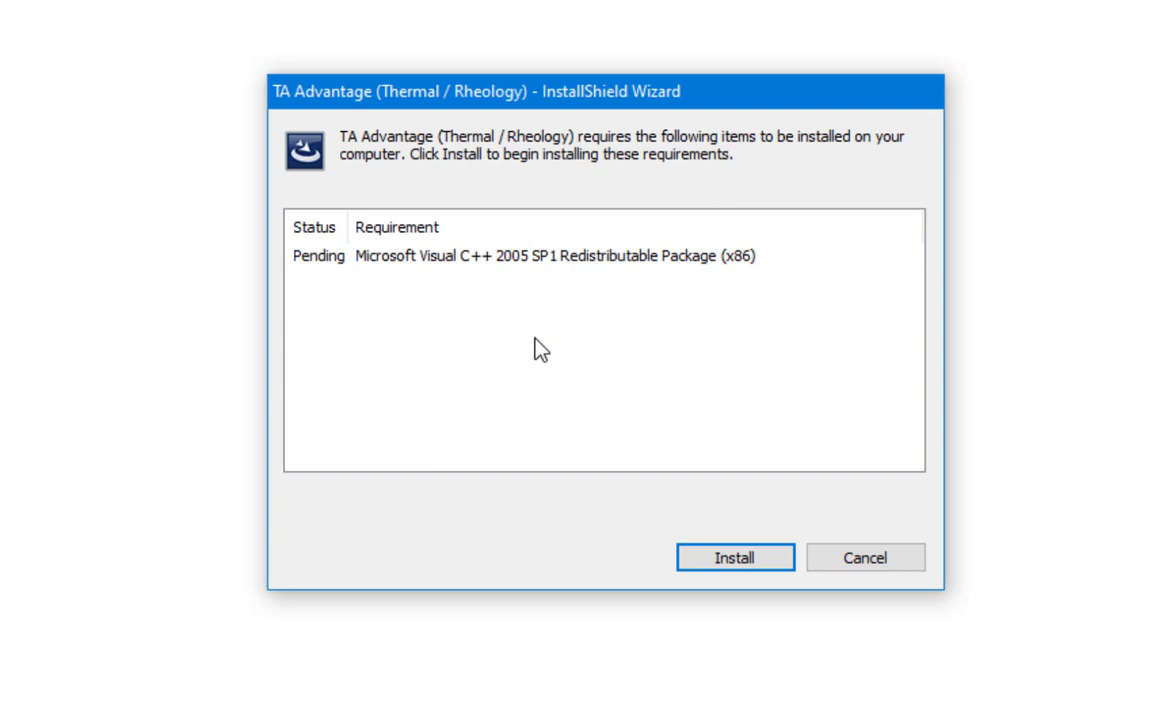
pyautogui.click(735, 563)
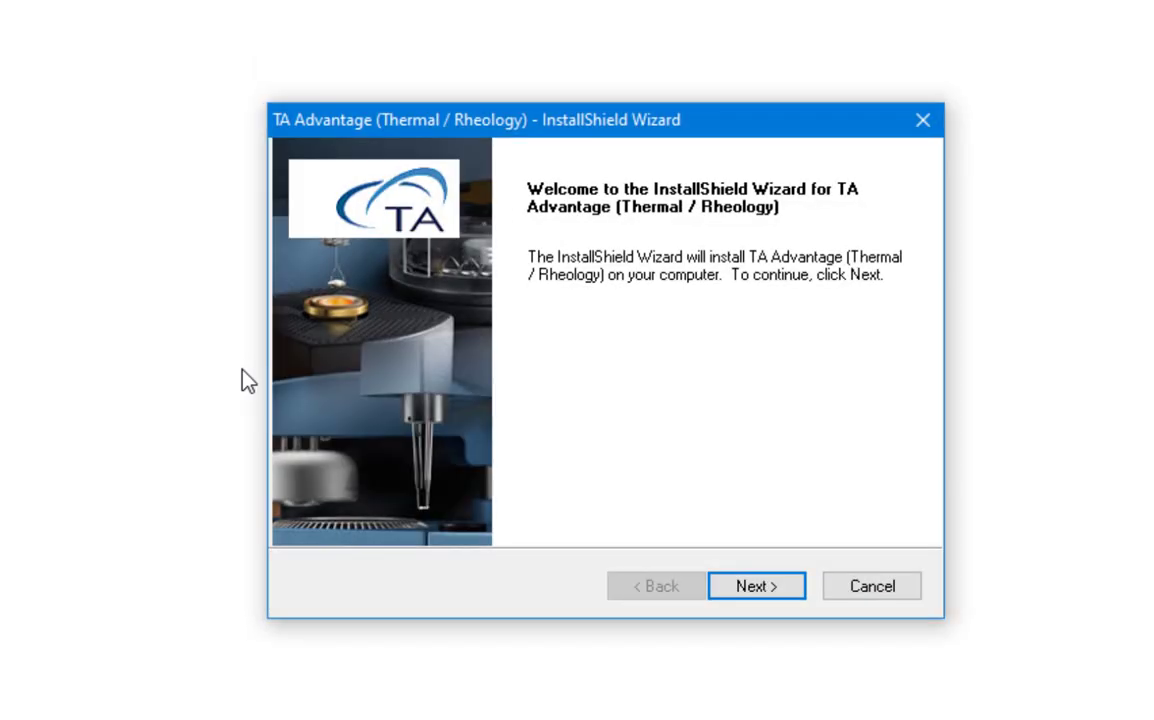
pyautogui.click(746, 592)
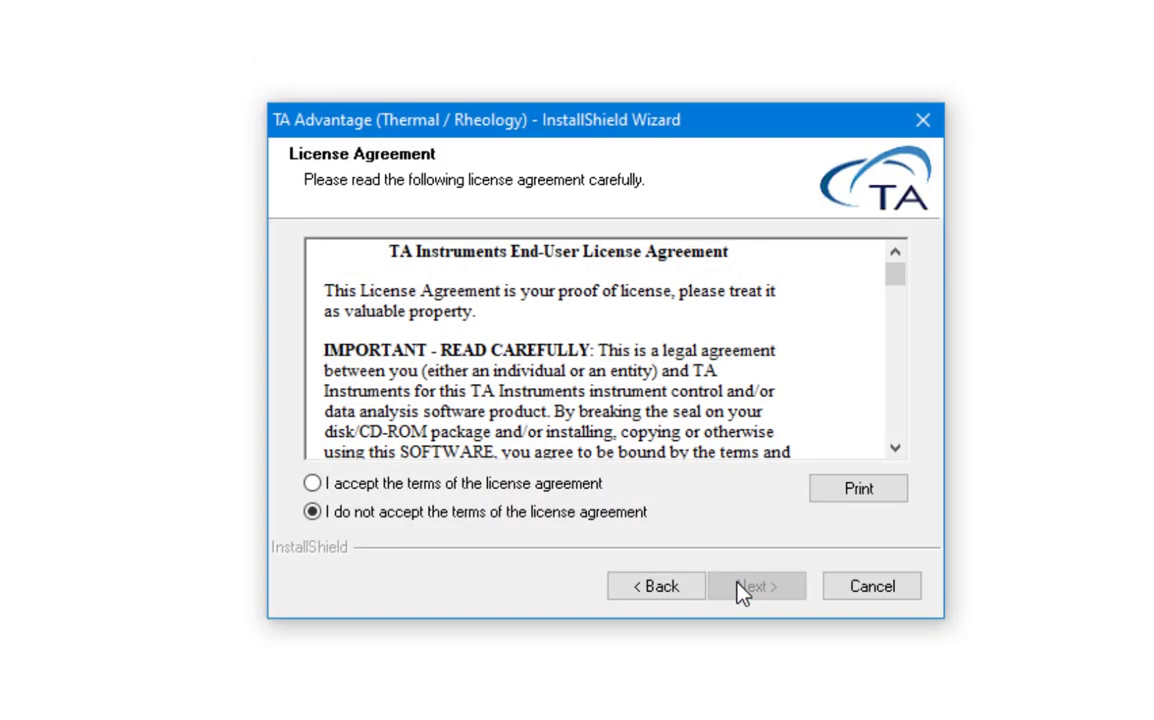
# Accept the terms of the TA Instruments license agreement, review its text to the end and continue.
pyautogui.click(505, 484)
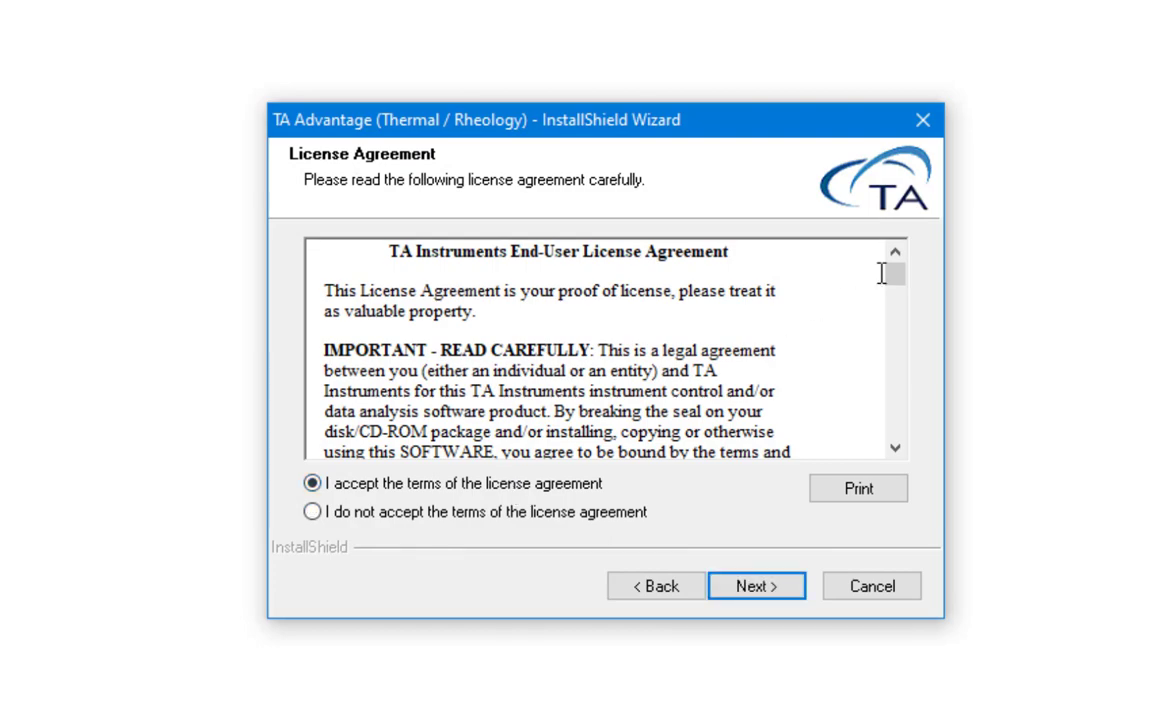
pyautogui.scroll(-2, 898, 306)
pyautogui.moveTo(898, 306); pyautogui.dragTo(897, 448)
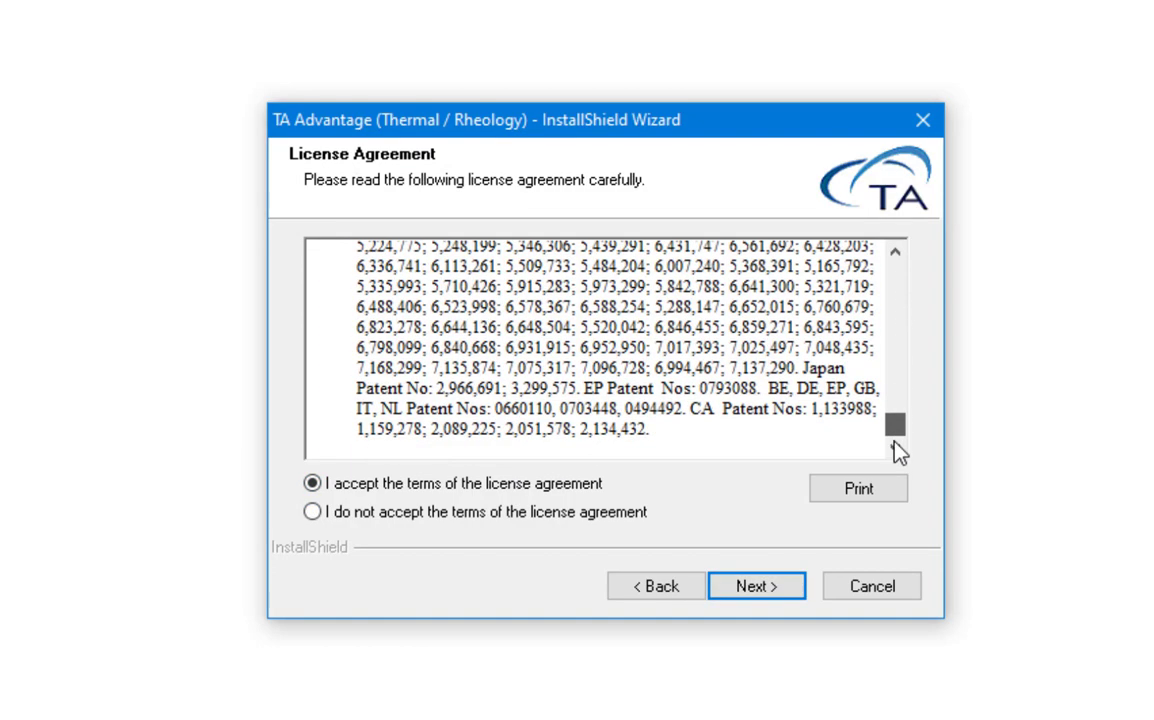
pyautogui.click(766, 590)
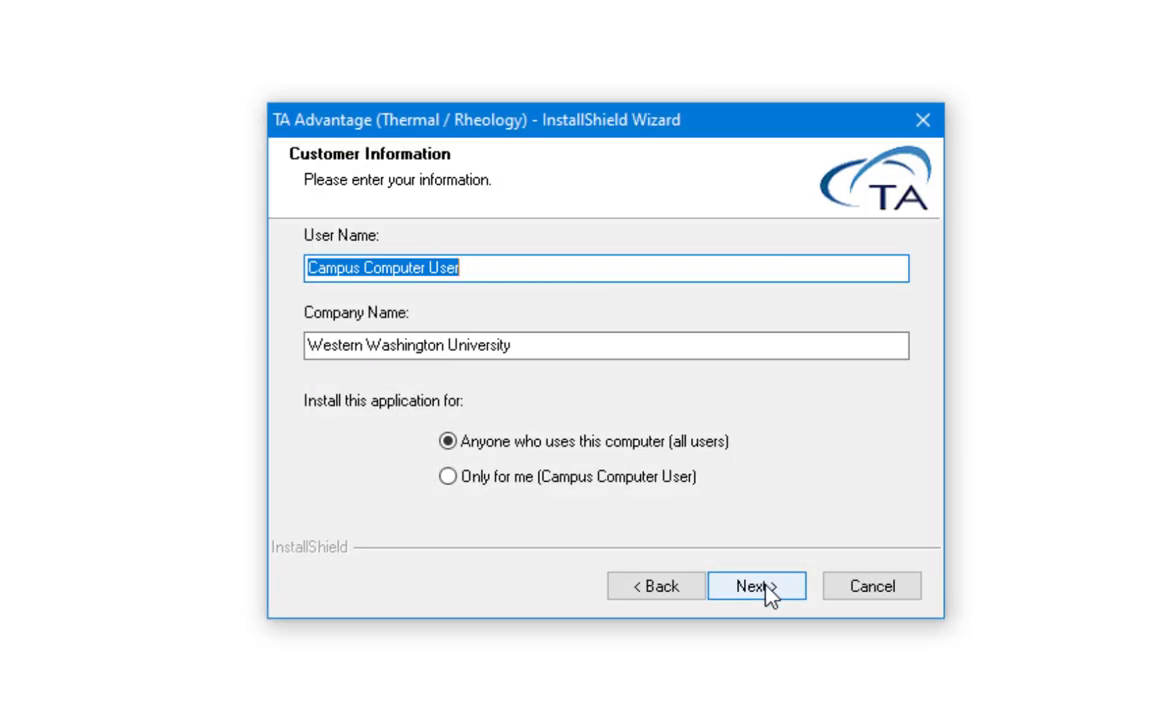
# Set the installer's user name to AMSEC and choose the Custom setup type.
pyautogui.write('AMSEC')
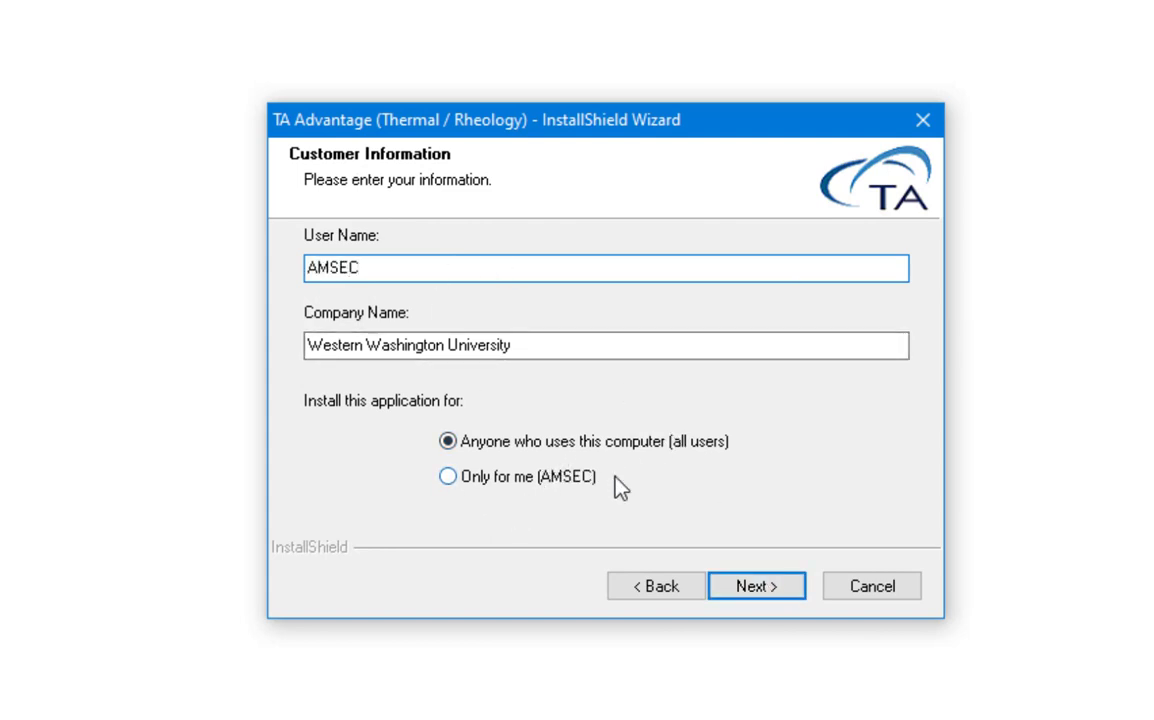
pyautogui.click(748, 591)
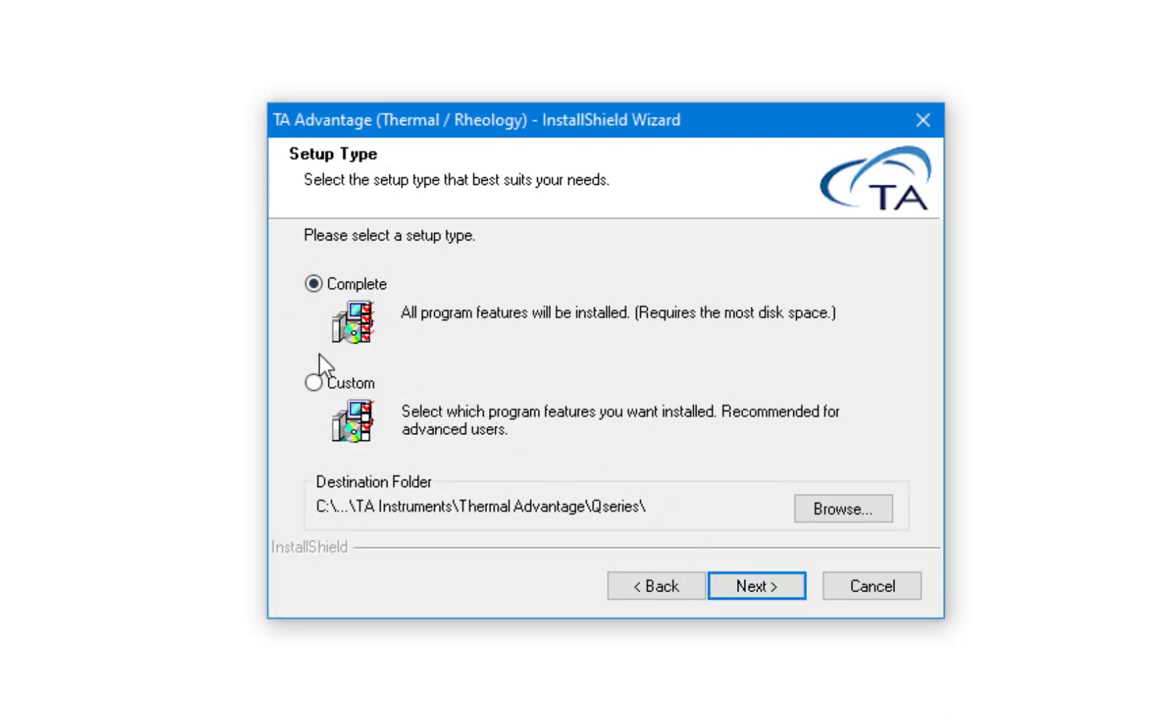
pyautogui.click(315, 386)
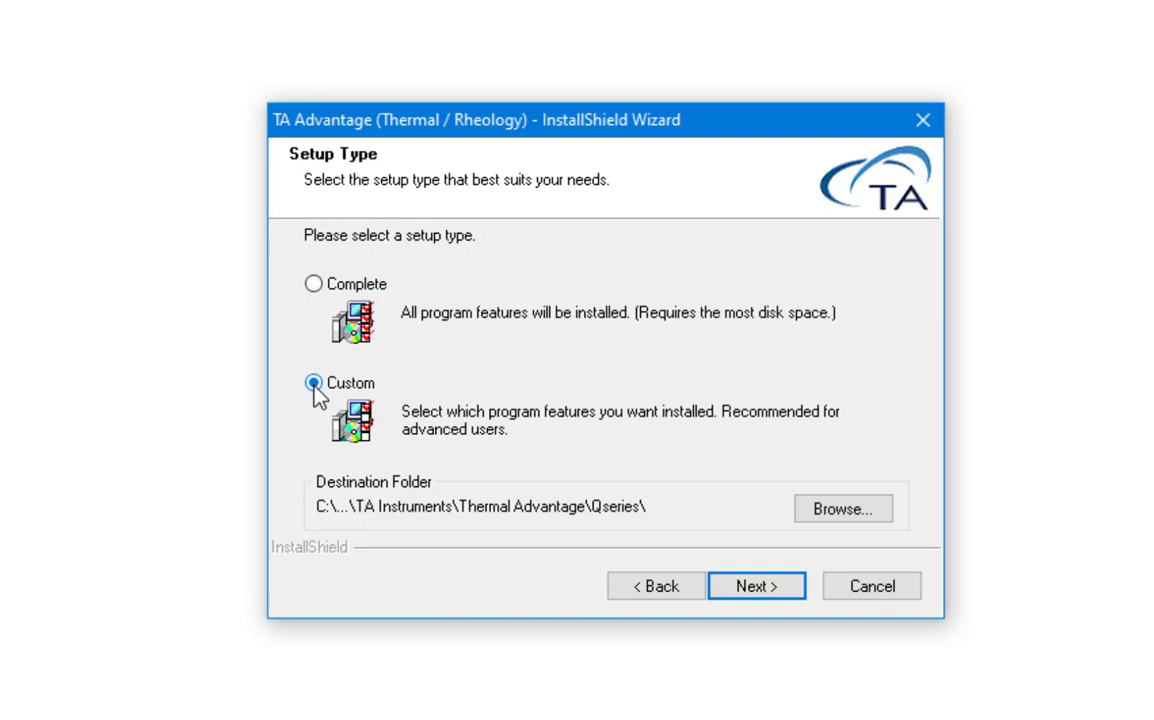
pyautogui.click(756, 590)
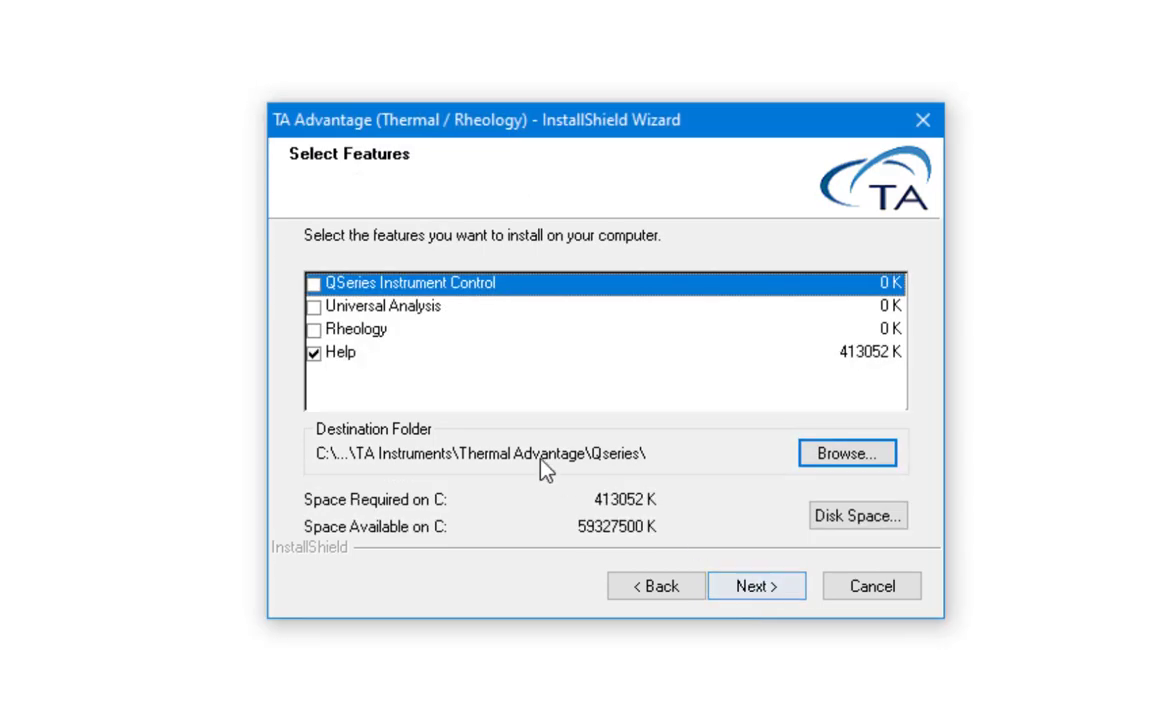
# Select only the Universal Analysis feature, leaving out Help, and install it.
pyautogui.click(315, 307)
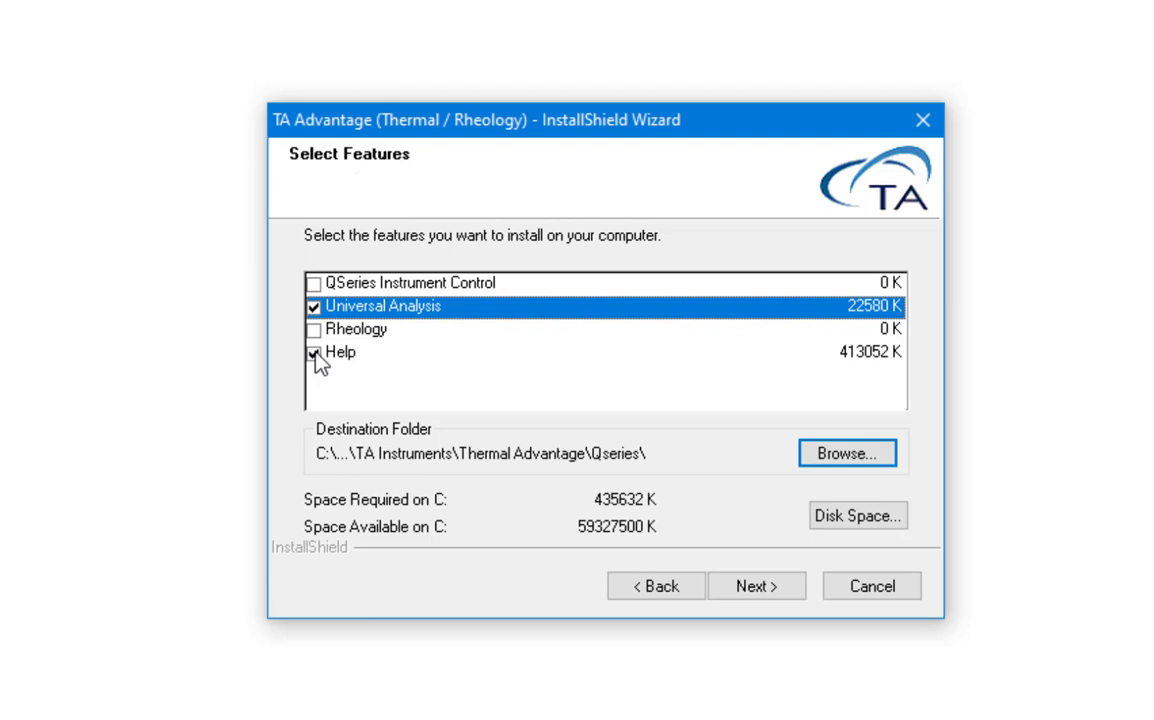
pyautogui.click(315, 354)
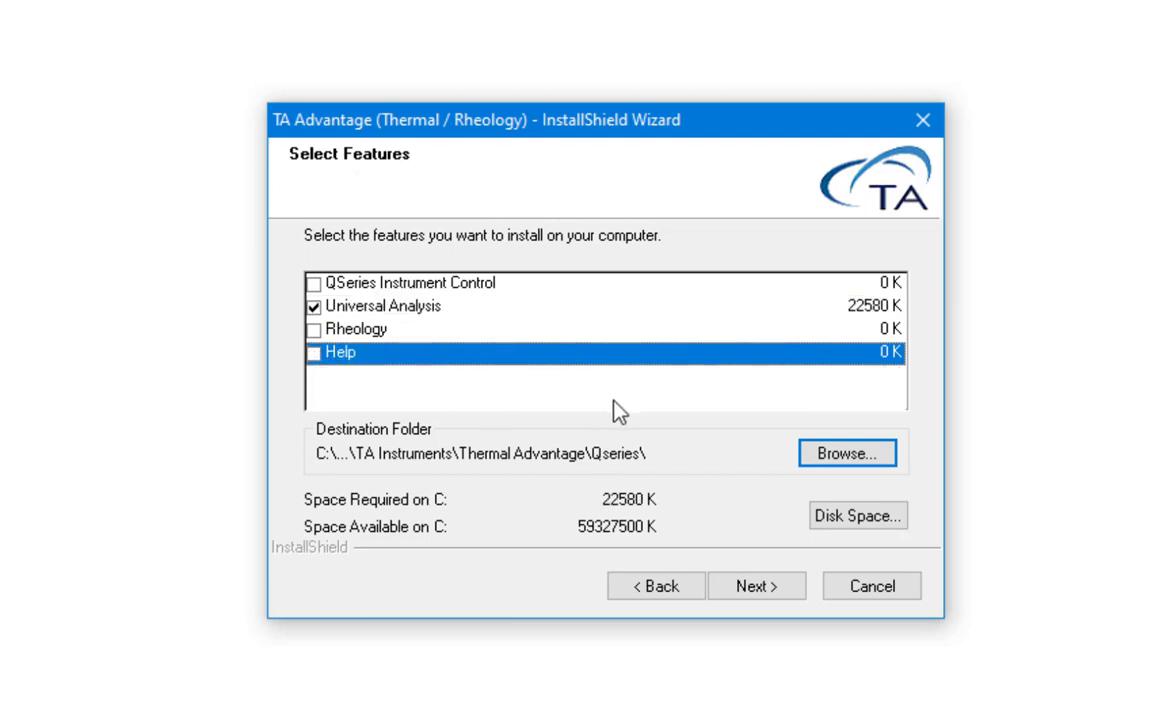
pyautogui.click(745, 590)
pyautogui.click(745, 590)
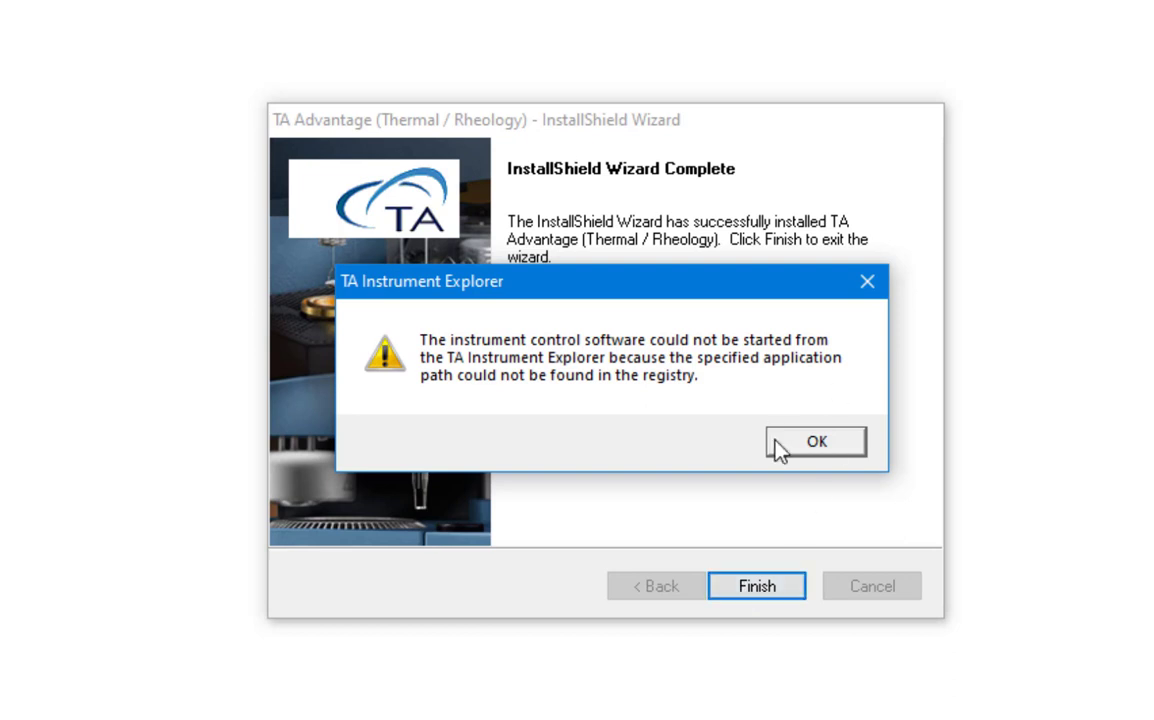
# Dismiss the TA Instrument Explorer and Q Series Explorer warnings and finish the installation wizard.
pyautogui.click(812, 444)
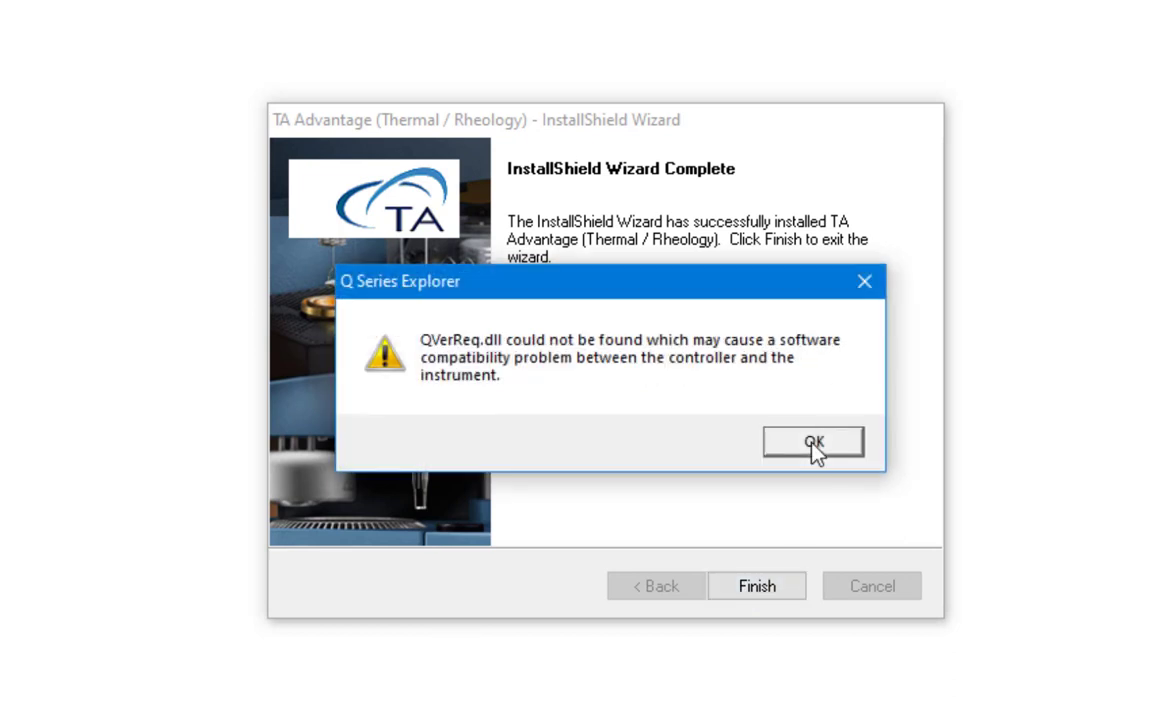
pyautogui.click(814, 446)
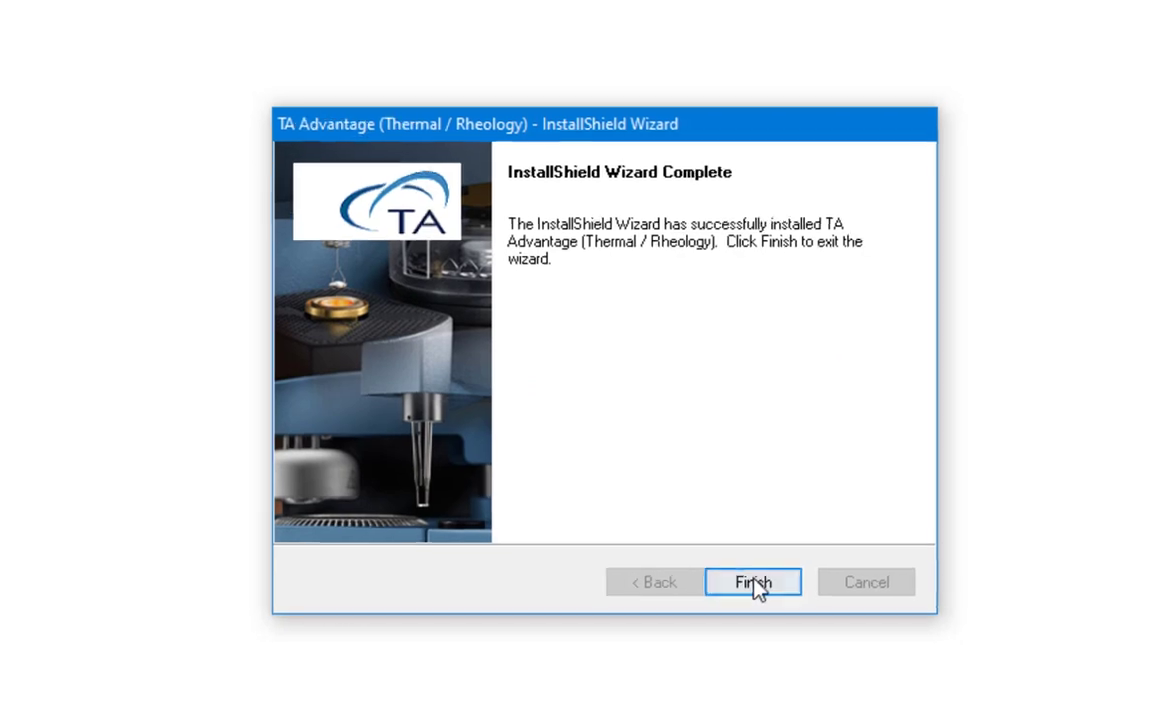
pyautogui.click(681, 505)
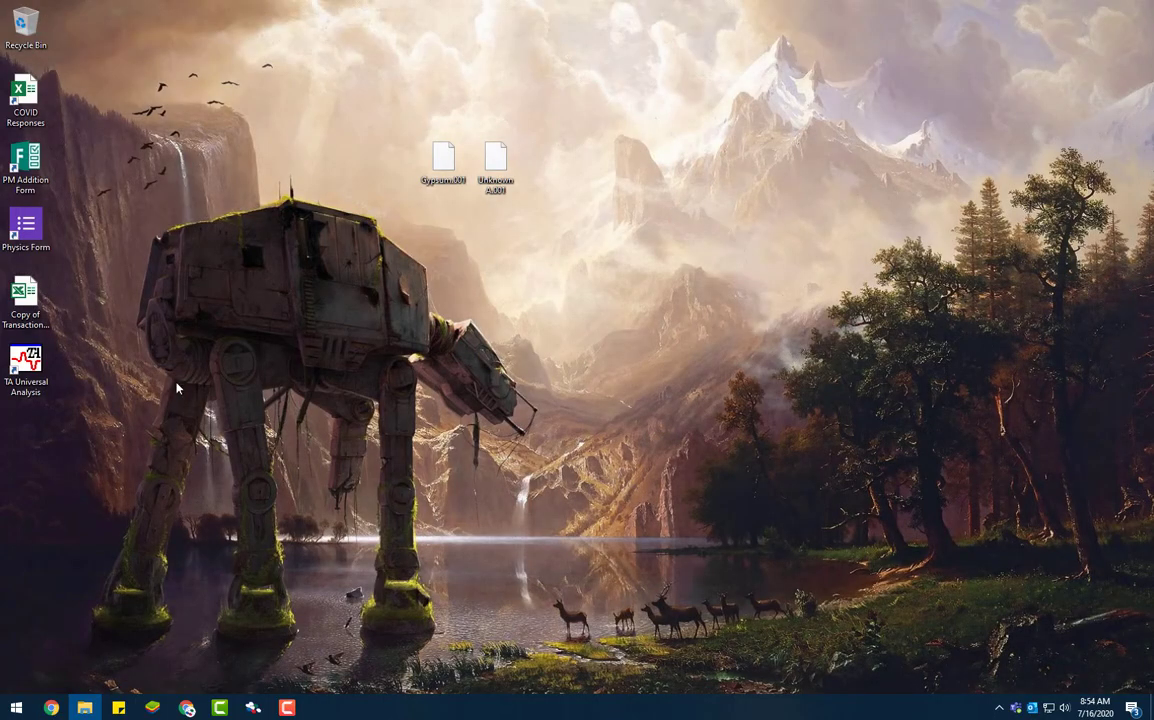
# Open the Gypsum.001 data file from the desktop in TA Universal Analysis and maximize its graph window.
pyautogui.doubleClick(28, 364)
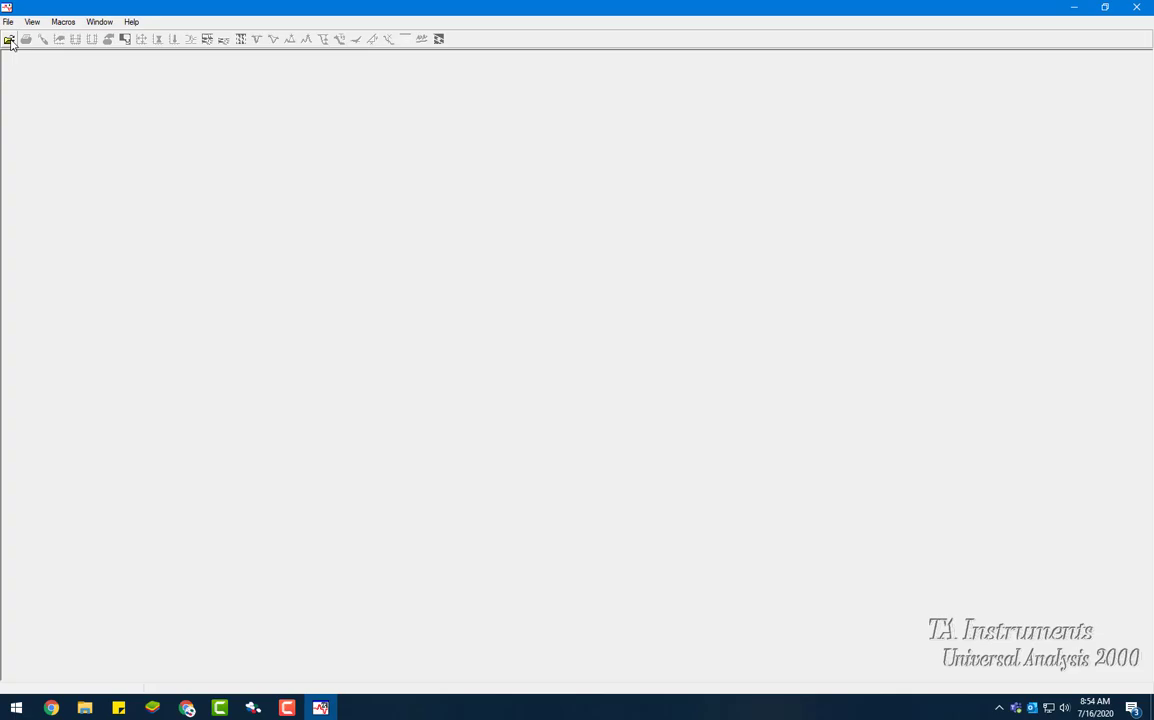
pyautogui.click(9, 40)
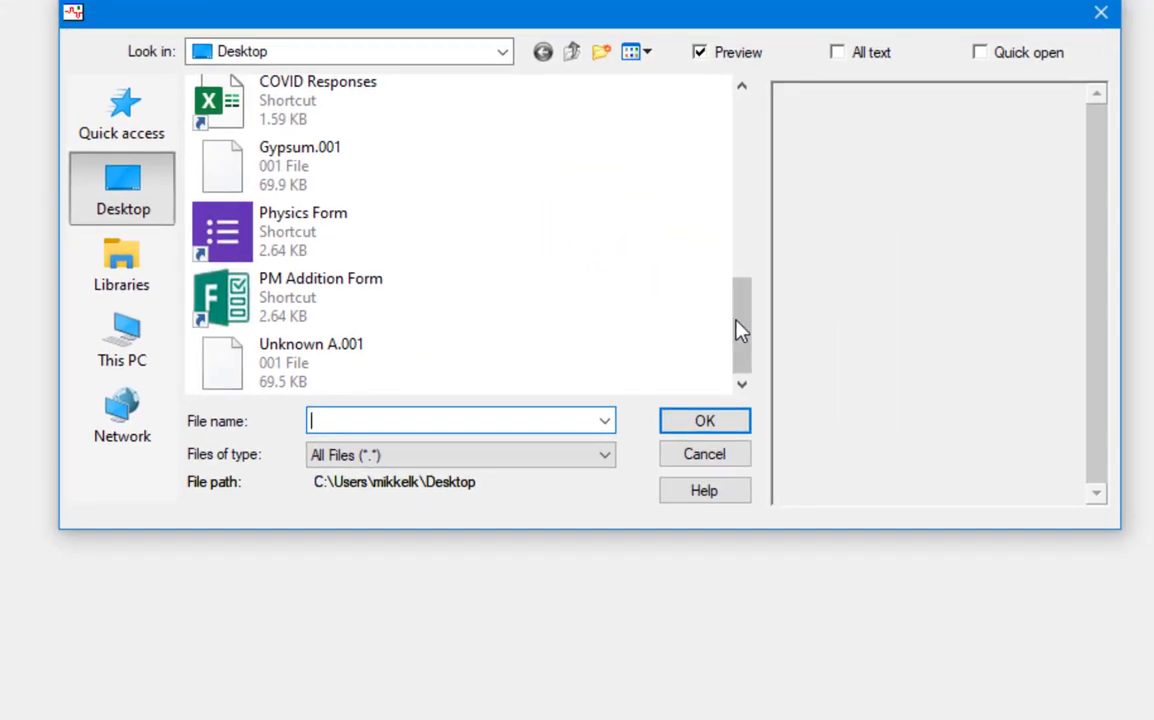
pyautogui.moveTo(740, 330)
pyautogui.mouseDown()
pyautogui.moveTo(747, 317)
pyautogui.moveTo(750, 330)
pyautogui.mouseUp()
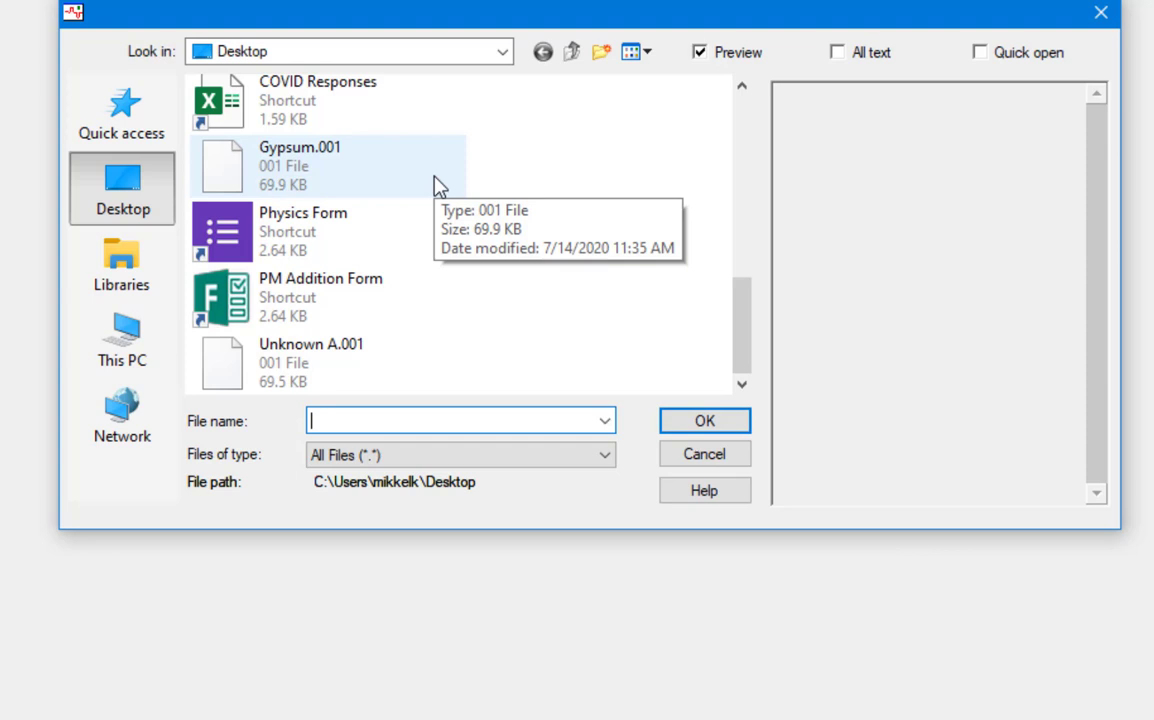
pyautogui.click(358, 175)
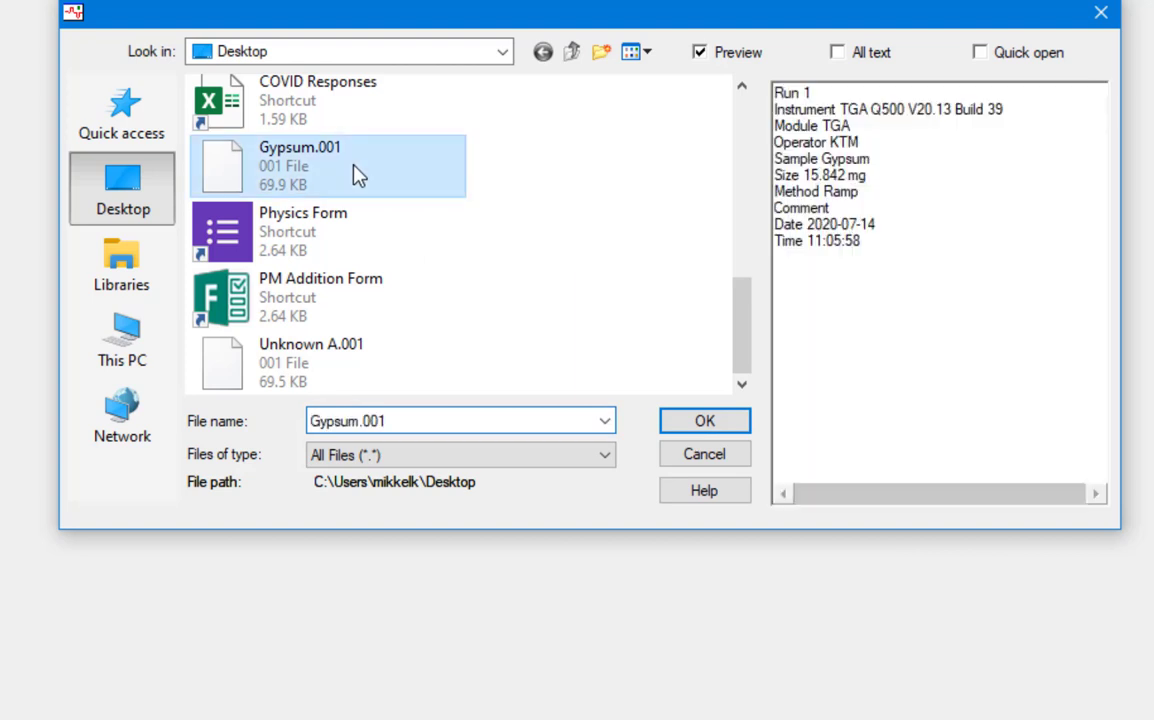
pyautogui.click(690, 426)
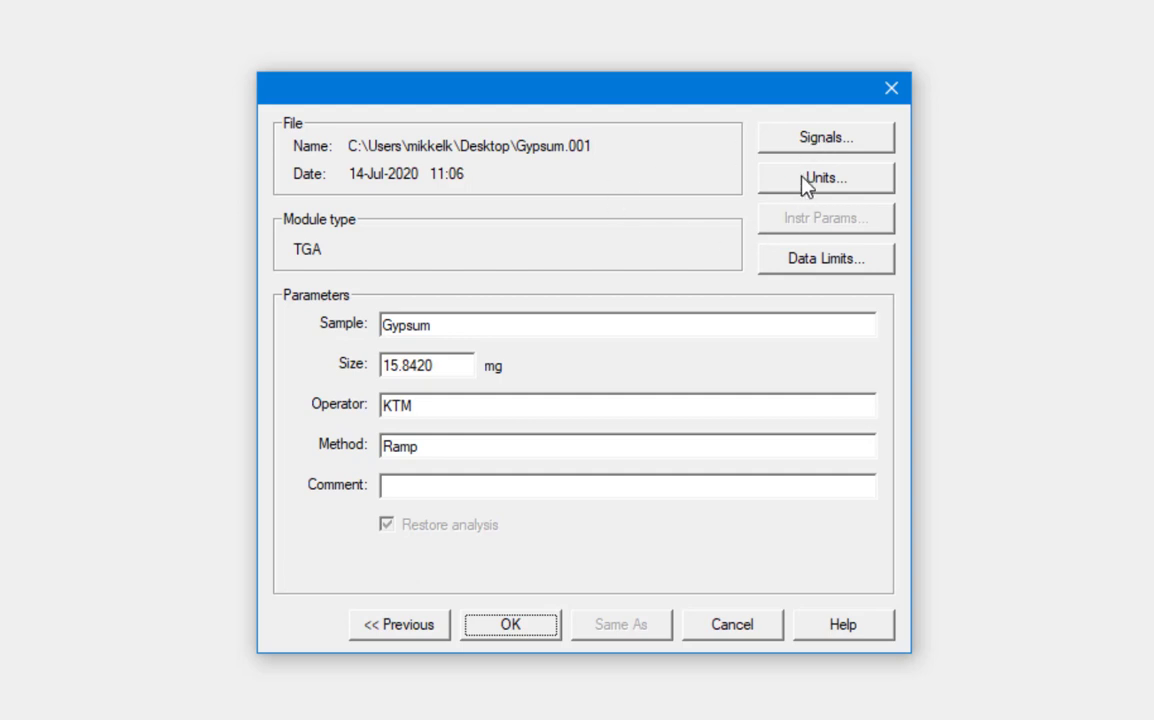
pyautogui.click(509, 628)
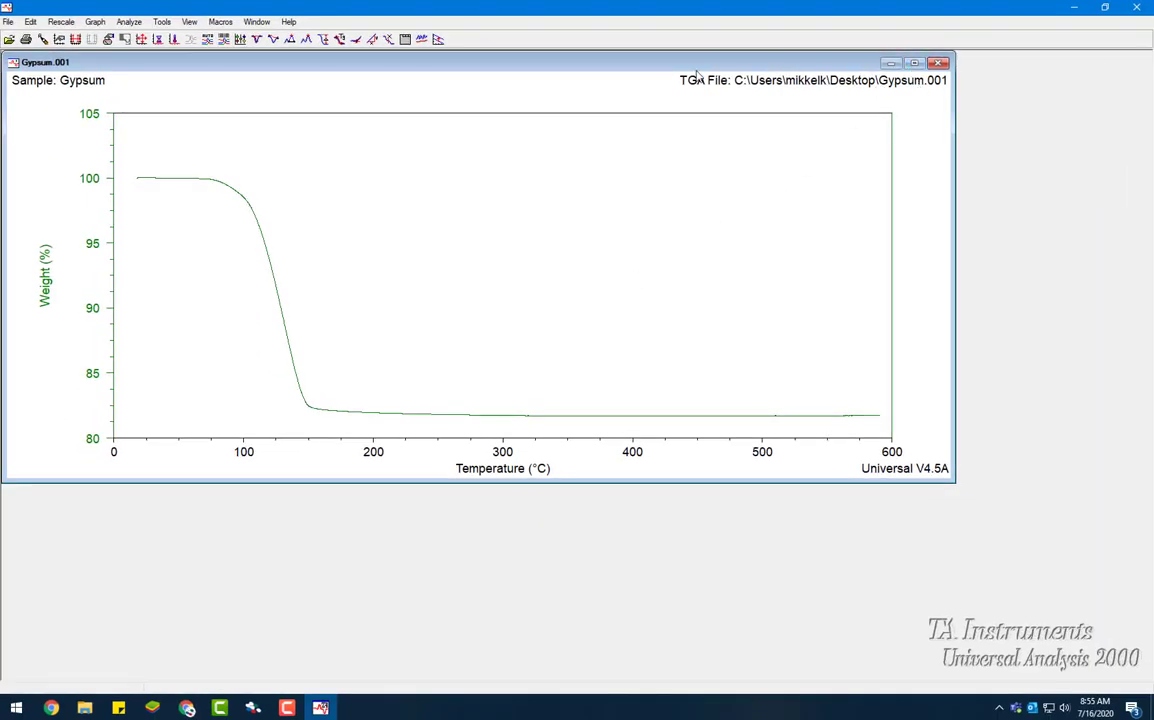
pyautogui.moveTo(438, 62)
pyautogui.mouseDown()
pyautogui.moveTo(494, 105)
pyautogui.moveTo(454, 74)
pyautogui.mouseUp()
pyautogui.click(930, 74)
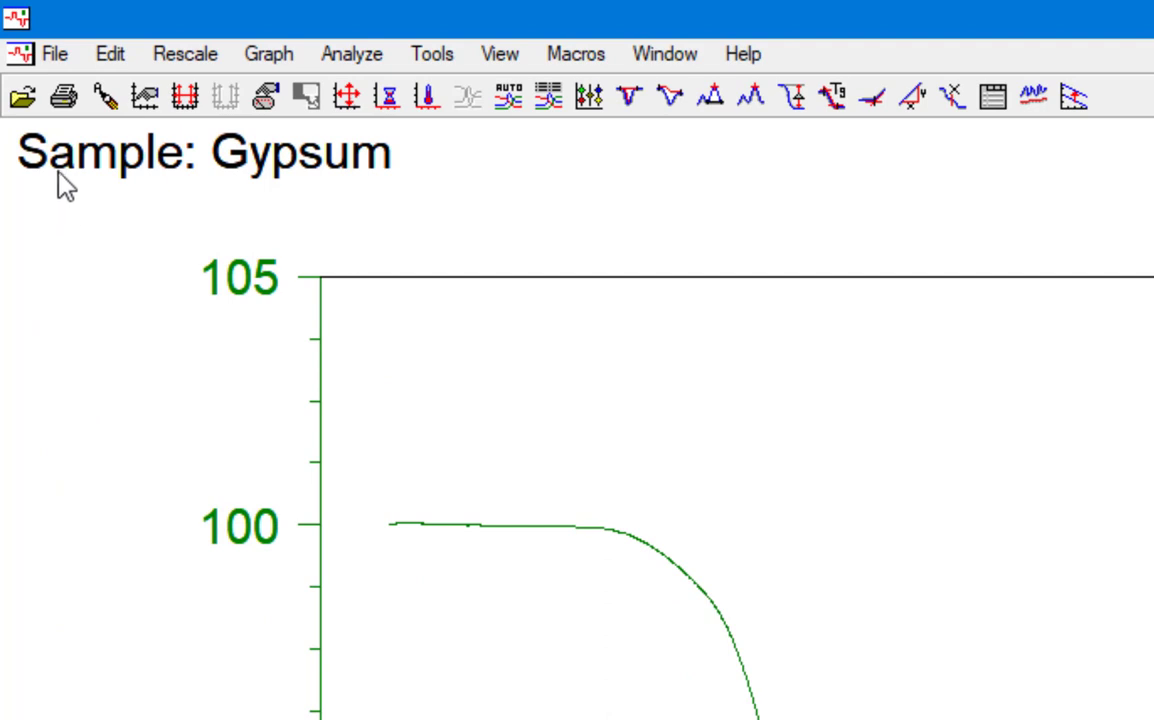
# Export the file and plot signals as a Unicode spreadsheet text file, saved to the Desktop as Gypsum.txt.
pyautogui.click(55, 55)
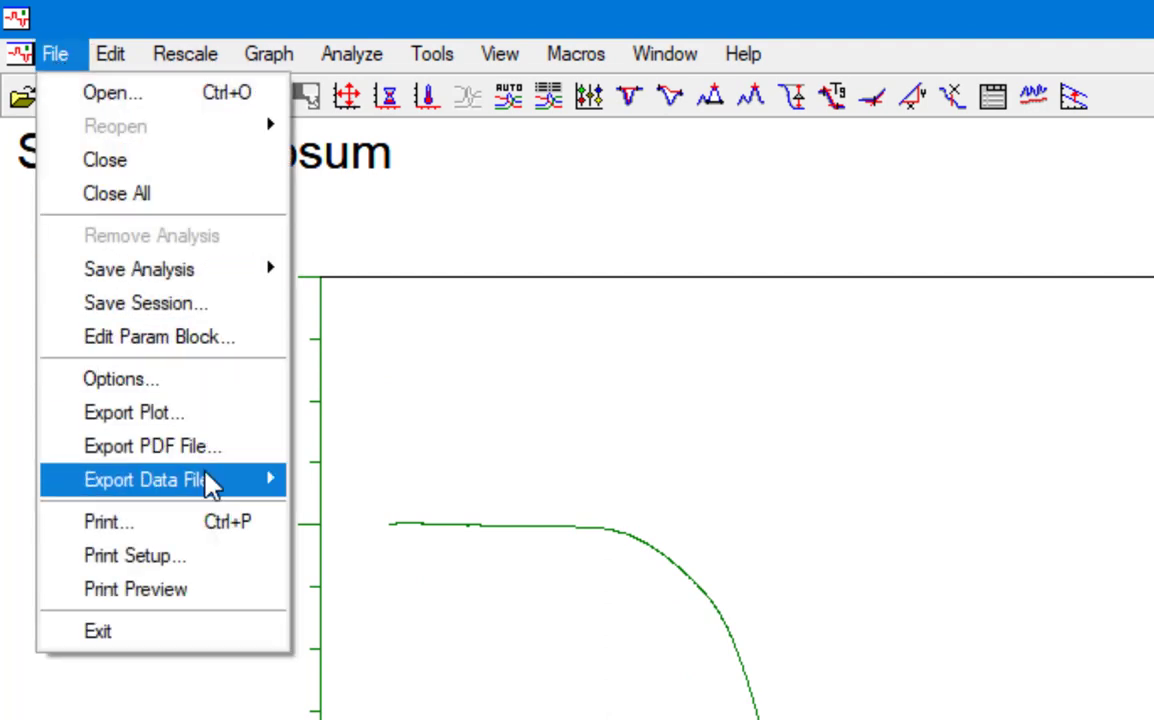
pyautogui.moveTo(199, 474)
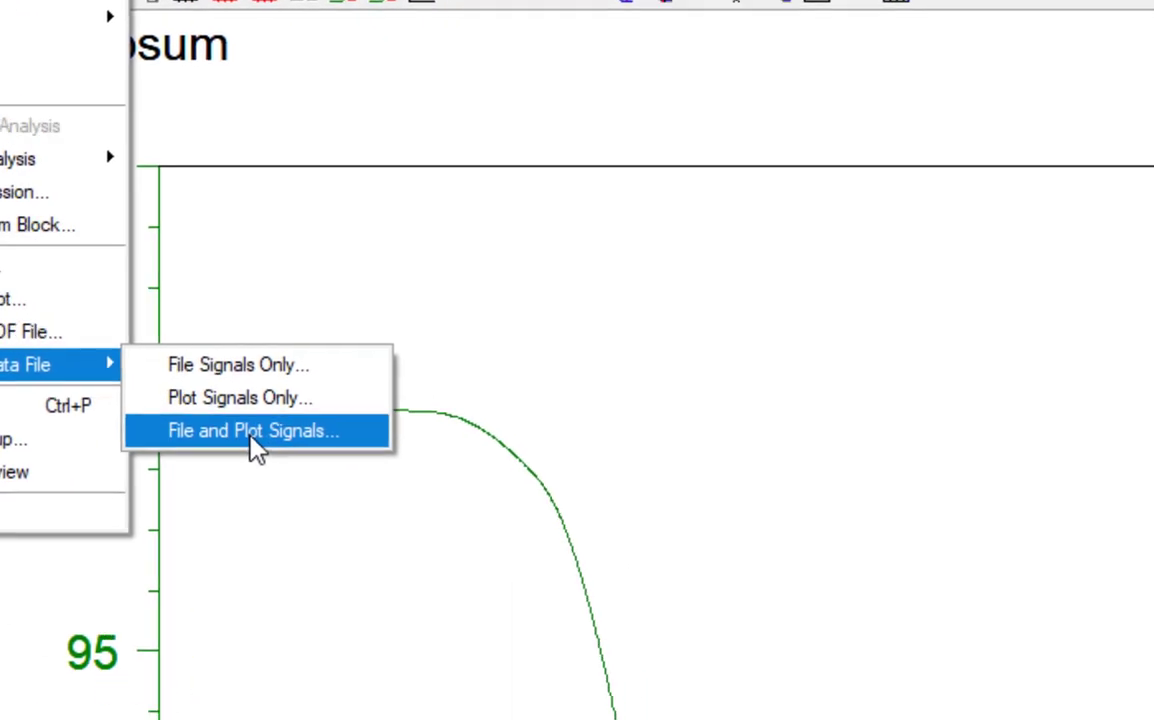
pyautogui.click(252, 440)
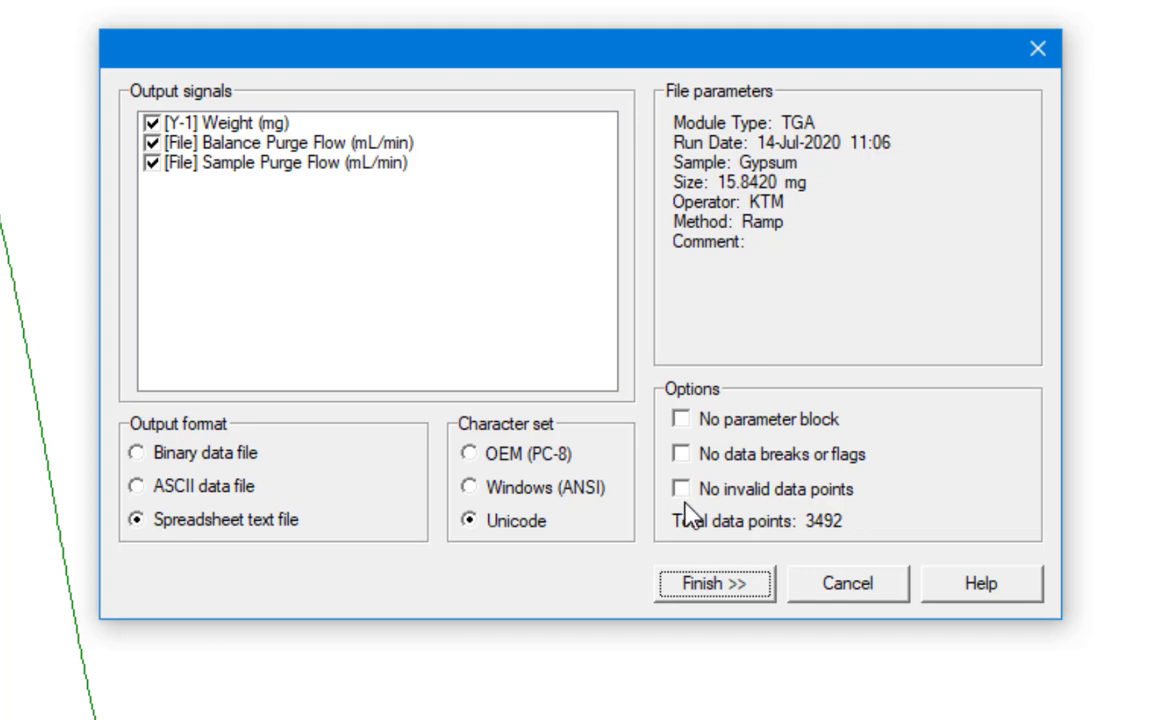
pyautogui.click(726, 588)
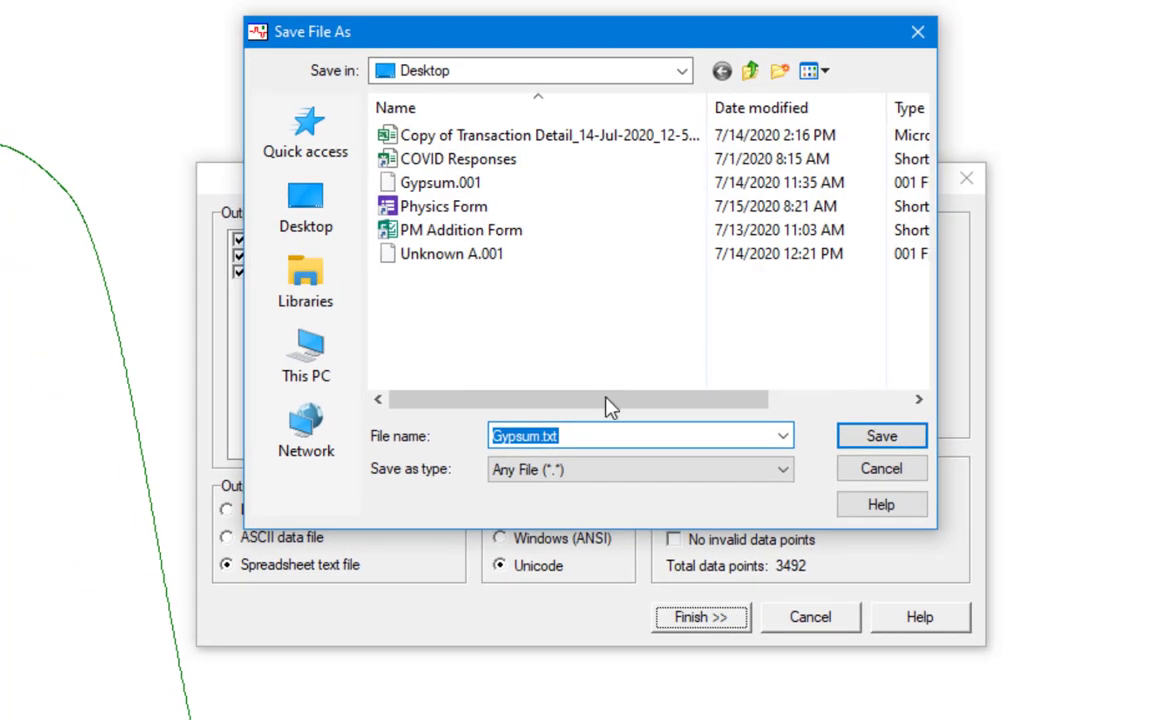
pyautogui.click(603, 440)
pyautogui.moveTo(621, 438); pyautogui.dragTo(466, 438)
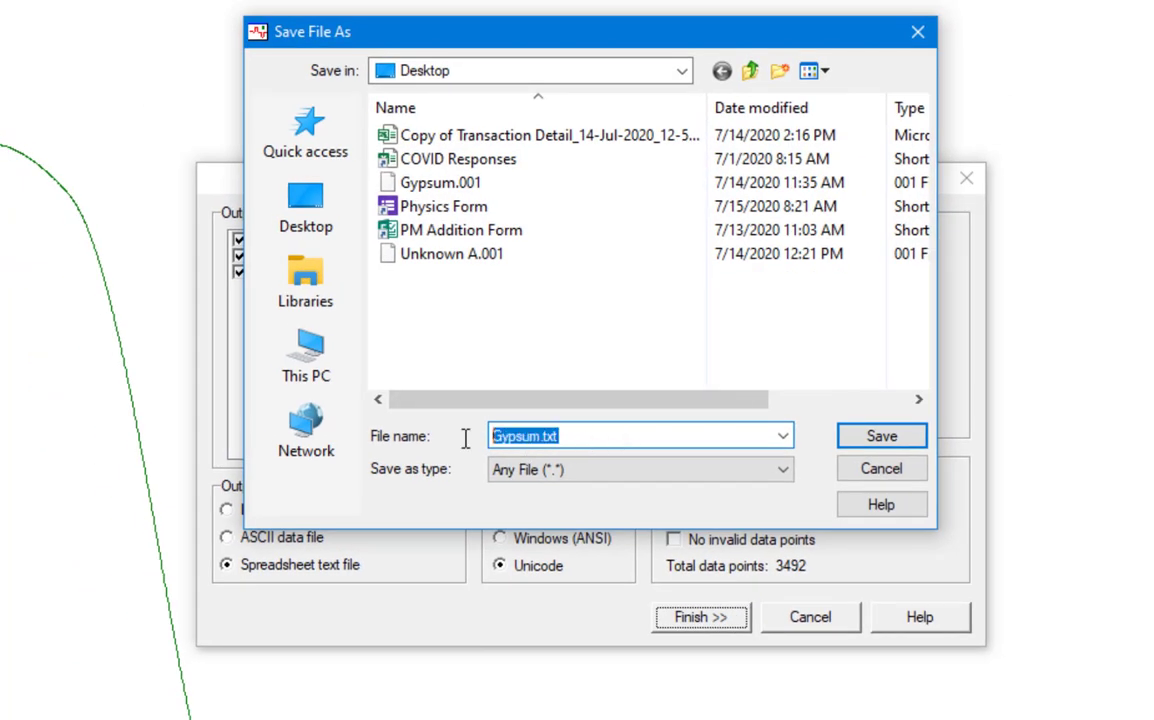
pyautogui.click(604, 438)
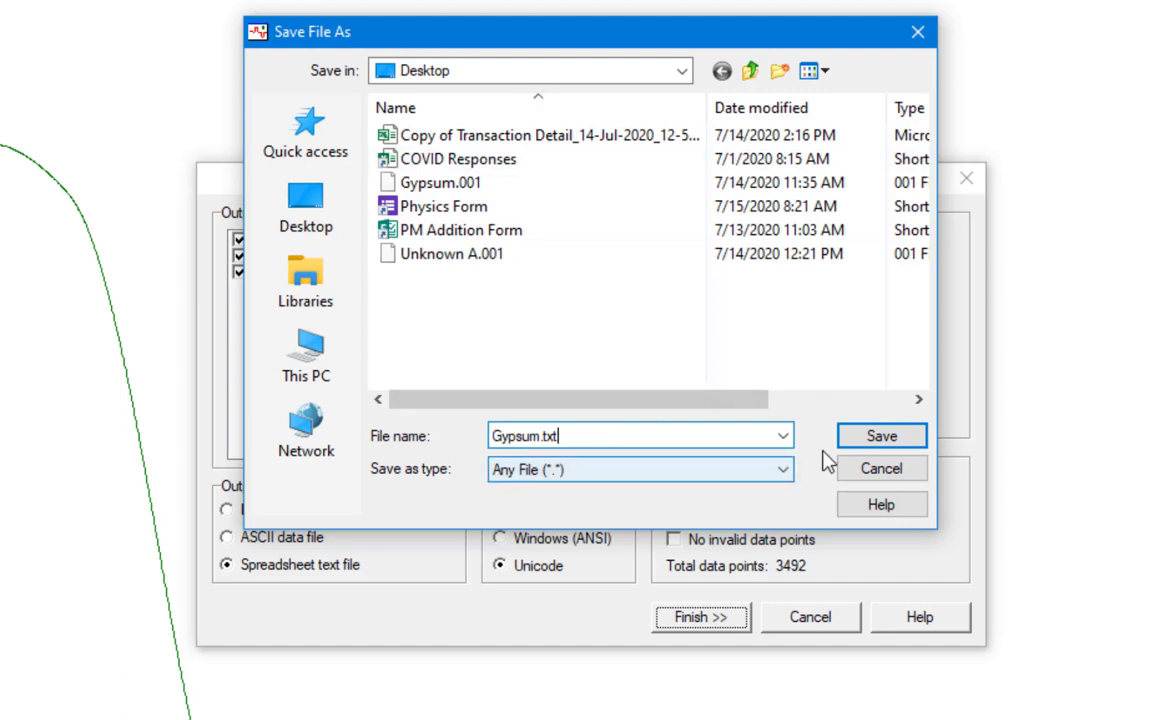
pyautogui.click(878, 444)
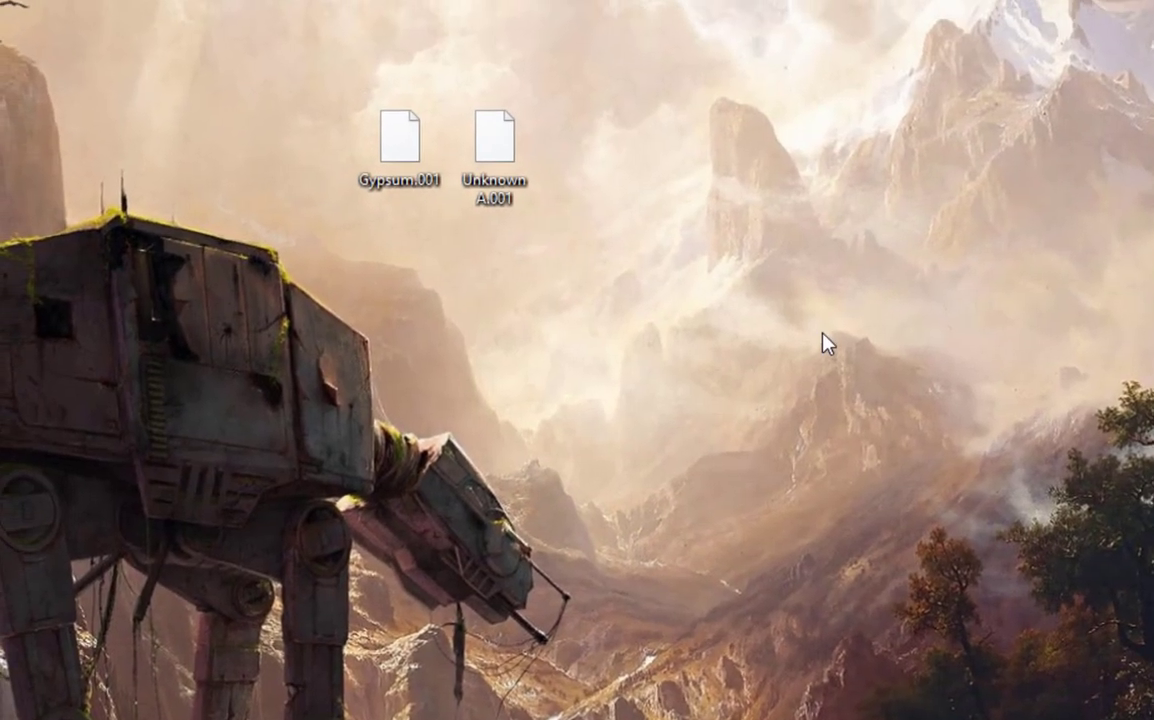
# Place Gypsum.txt beside the other data files on the desktop and open it in a maximized Notepad window.
pyautogui.moveTo(400, 712); pyautogui.dragTo(592, 155)
pyautogui.click(603, 305)
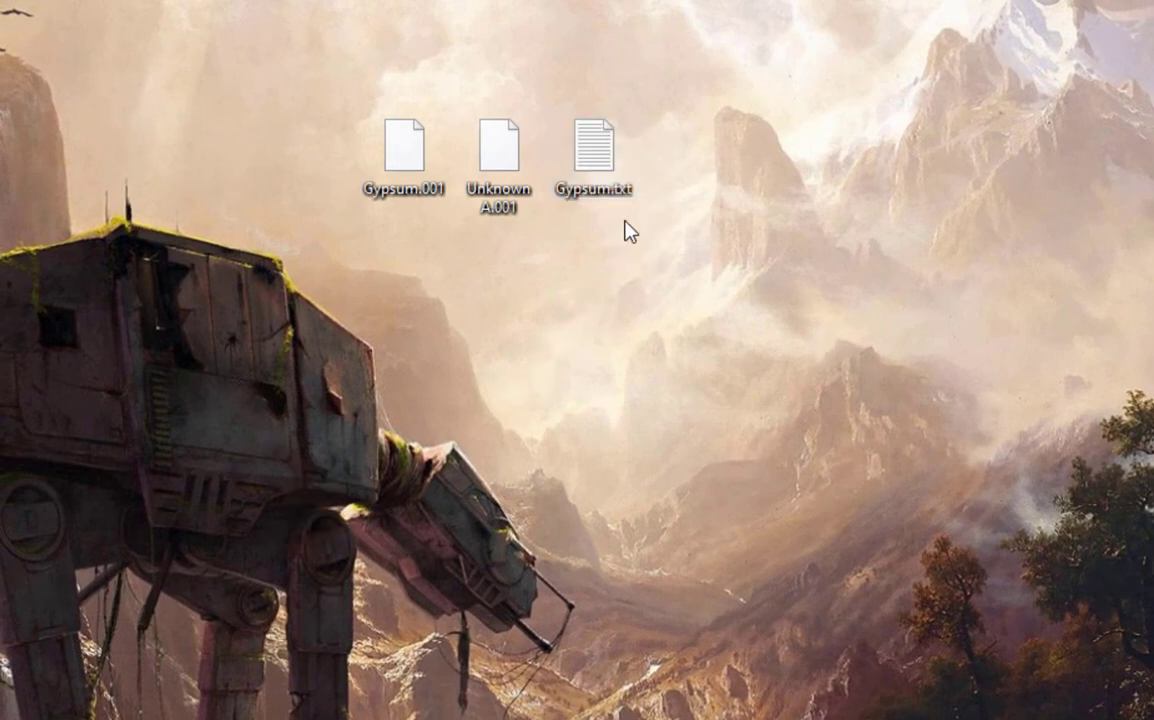
pyautogui.doubleClick(592, 176)
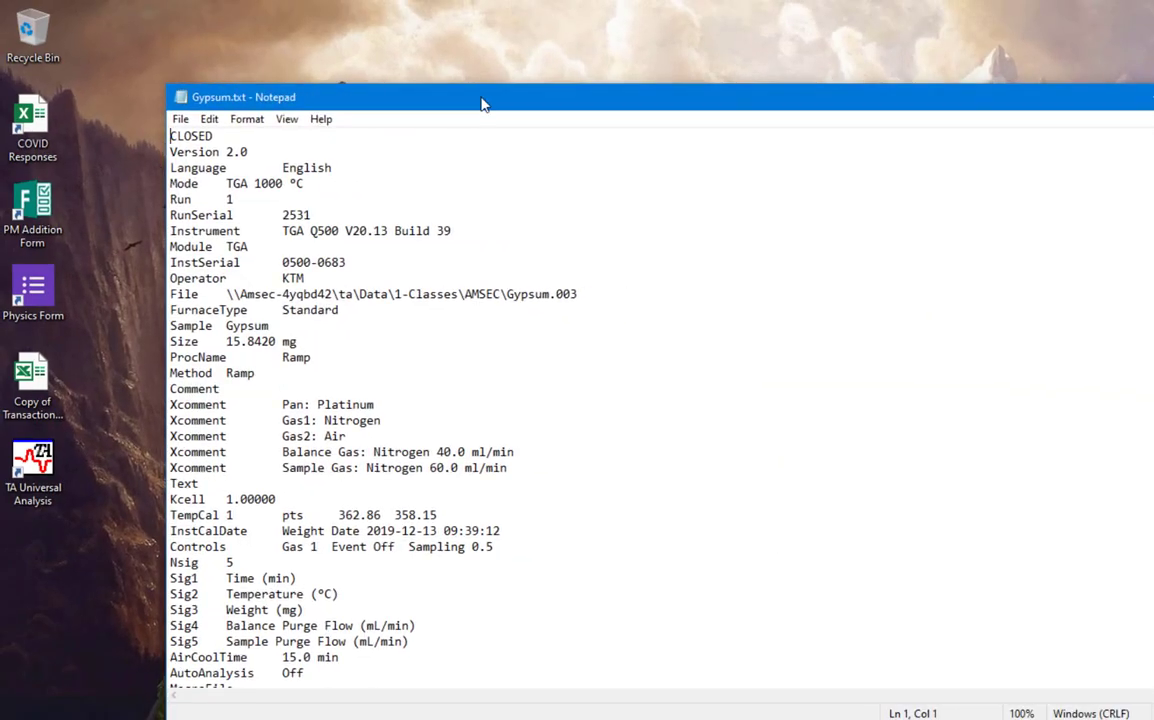
pyautogui.press('super+Up')
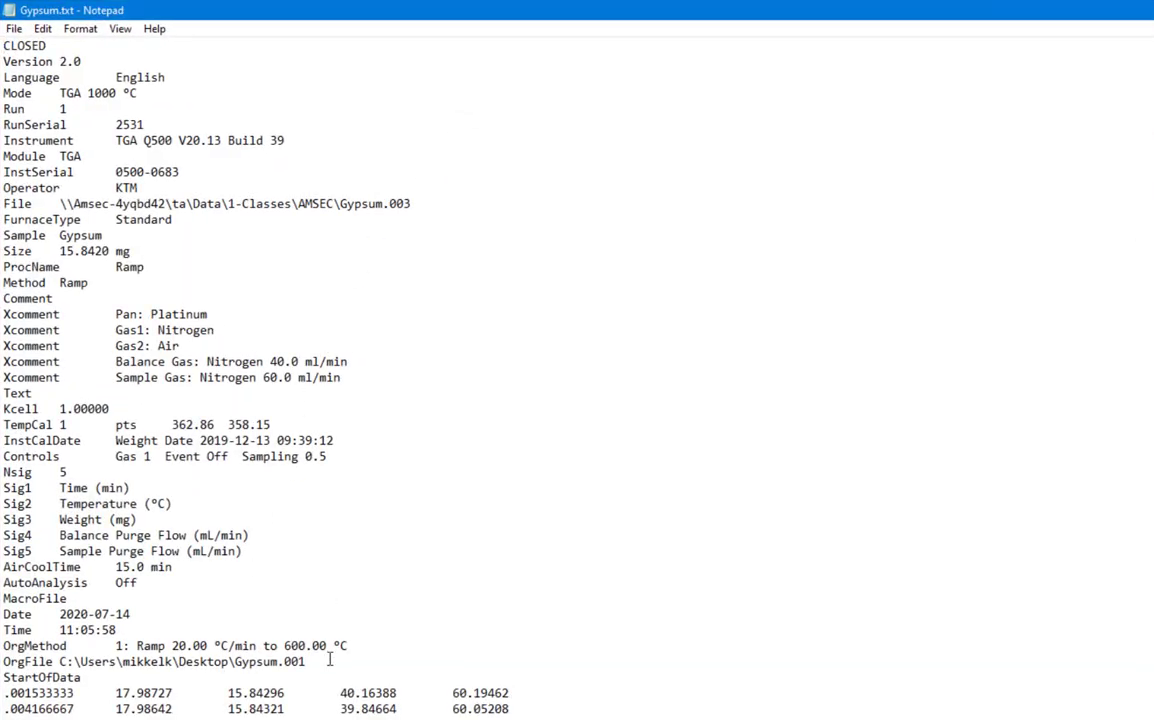
# Examine the header block of Gypsum.txt, including the mode and instrument lines, down to the start of the data.
pyautogui.moveTo(330, 660); pyautogui.dragTo(8, 40)
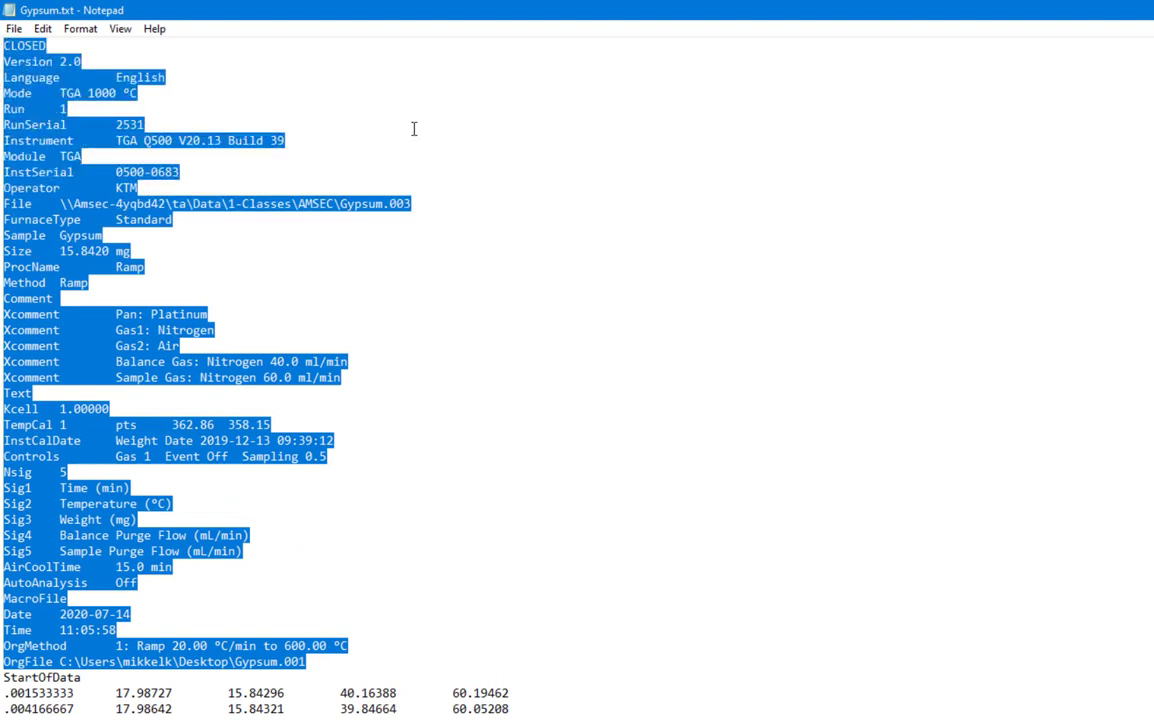
pyautogui.scroll(-2, 520, 228)
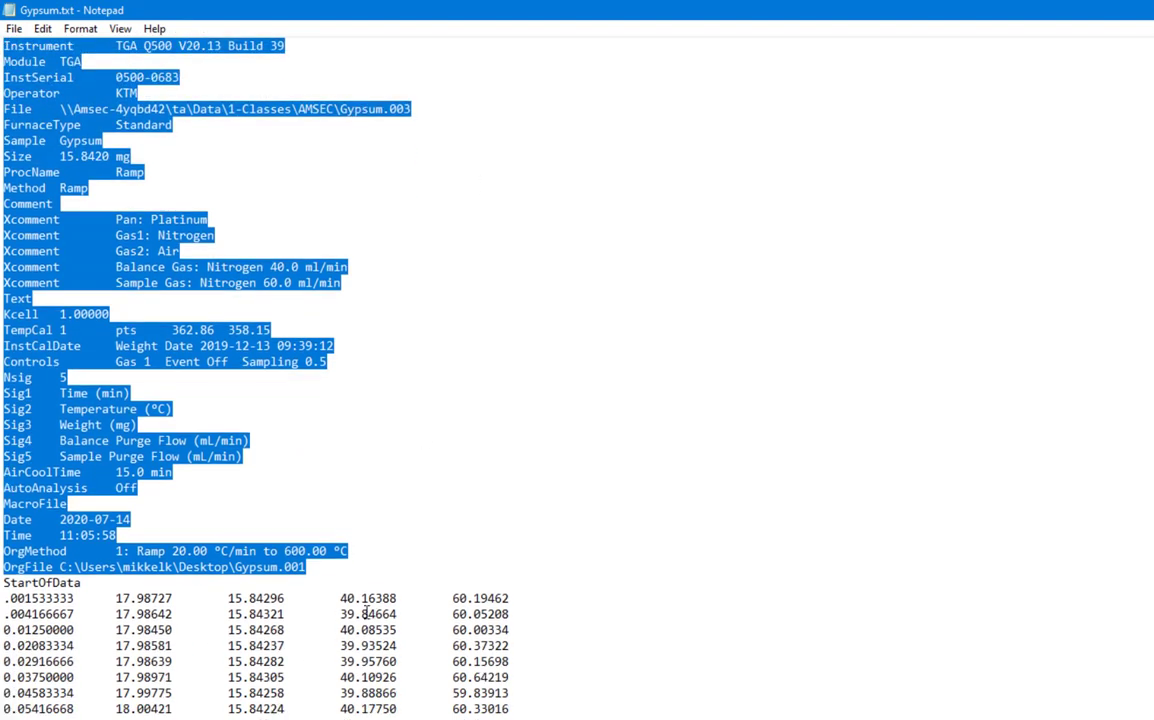
pyautogui.scroll(2, 372, 603)
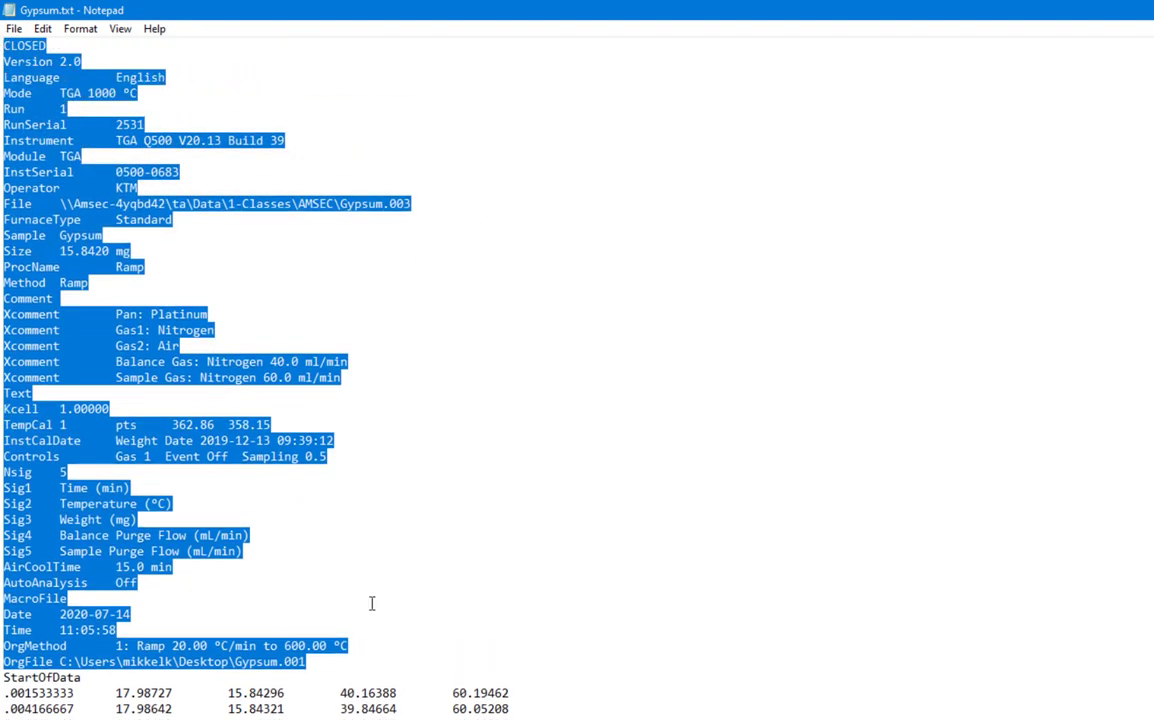
pyautogui.click(371, 603)
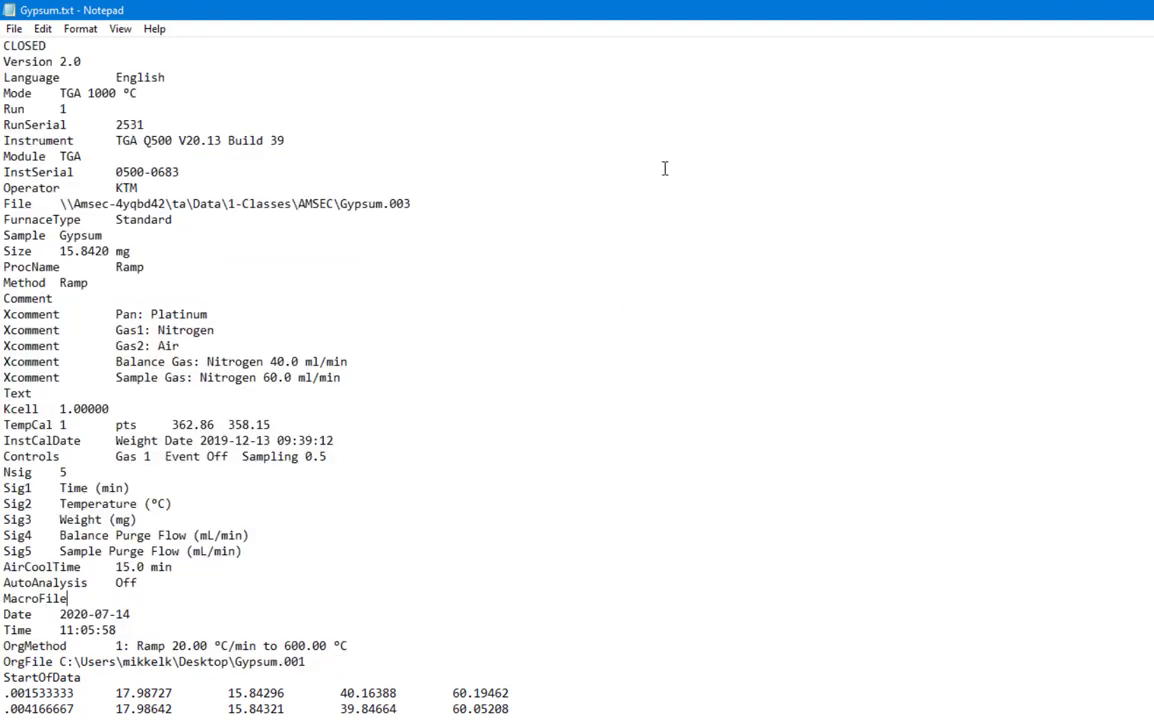
pyautogui.moveTo(59, 93); pyautogui.dragTo(245, 97)
pyautogui.click(245, 97)
pyautogui.moveTo(113, 140); pyautogui.dragTo(186, 140)
pyautogui.click(384, 162)
pyautogui.scroll(-5, 482, 378)
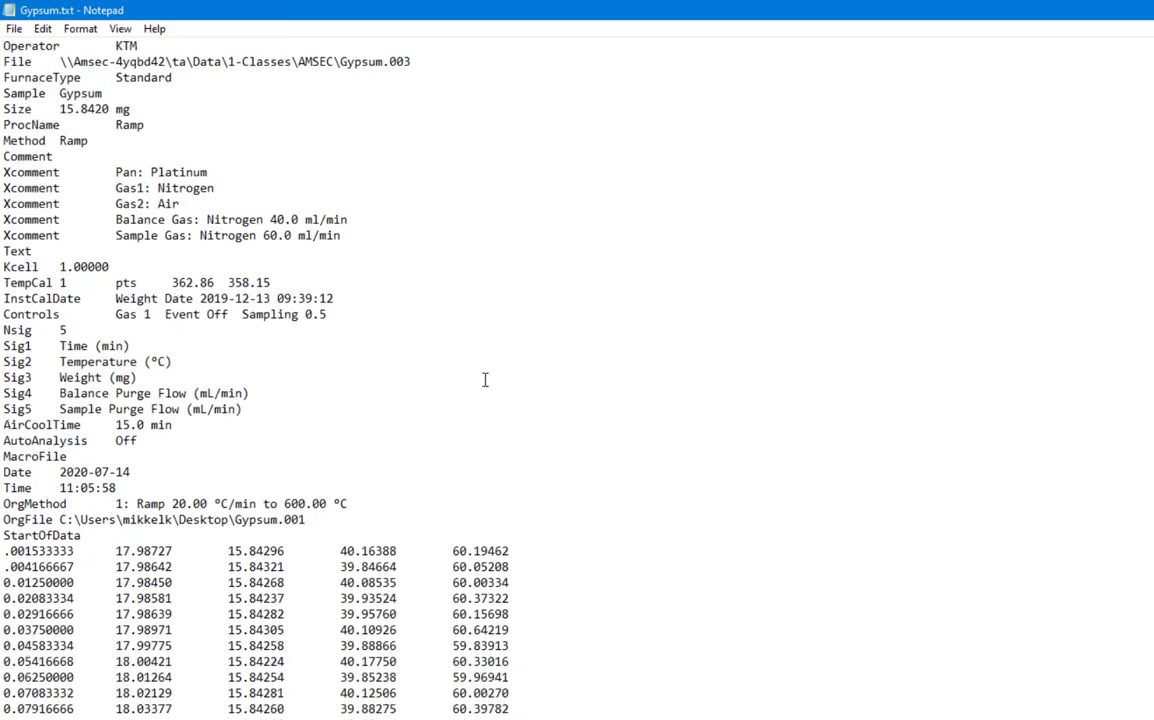
pyautogui.scroll(-1, 485, 378)
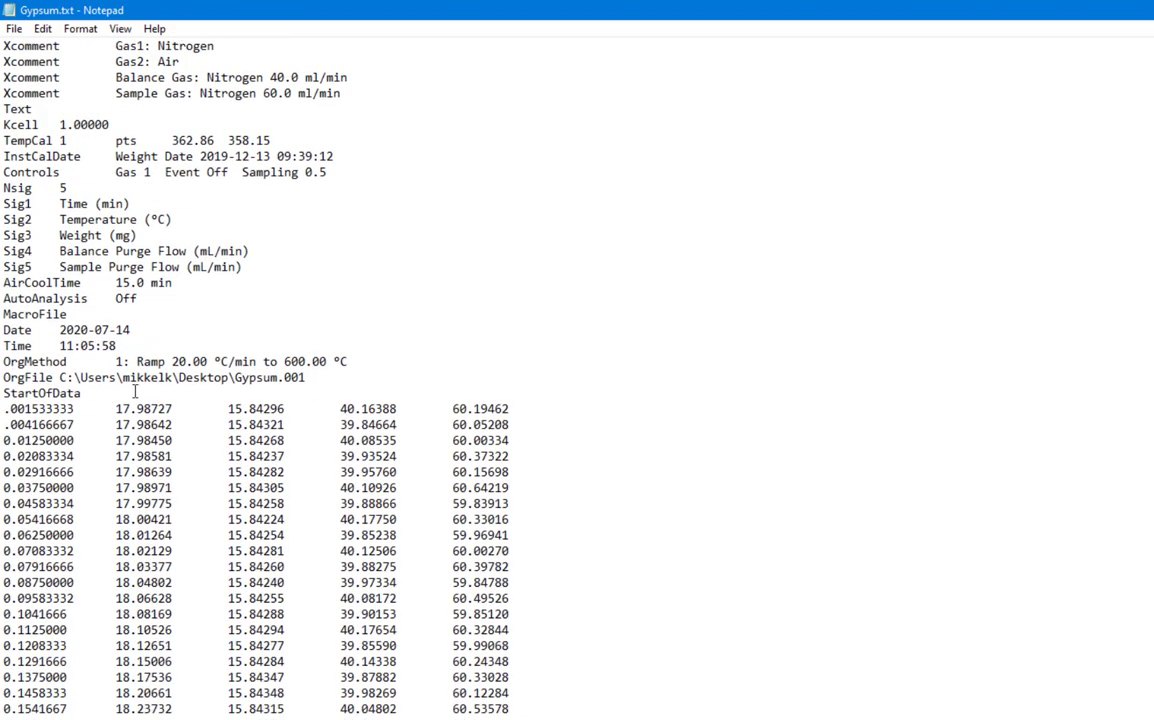
# Compare the values in the first data row with the Sig1 to Sig5 signal list in the header.
pyautogui.moveTo(5, 408); pyautogui.dragTo(528, 405)
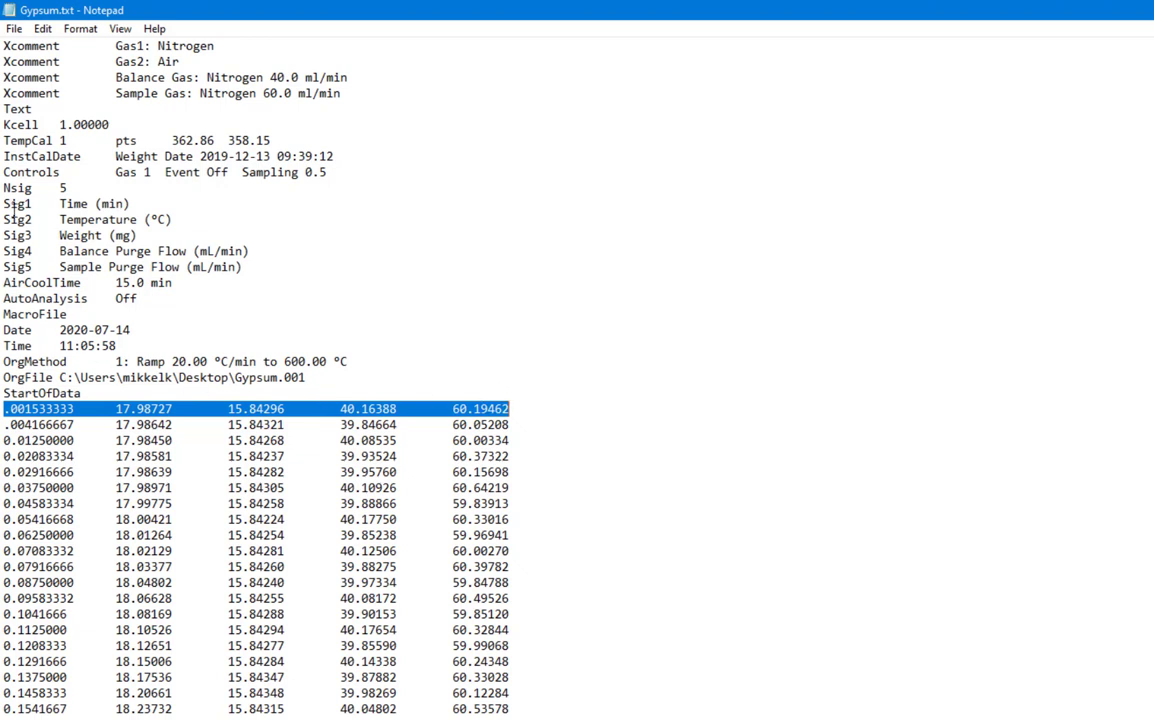
pyautogui.click(5, 201)
pyautogui.moveTo(5, 201); pyautogui.dragTo(75, 188)
pyautogui.moveTo(3, 203); pyautogui.dragTo(271, 265)
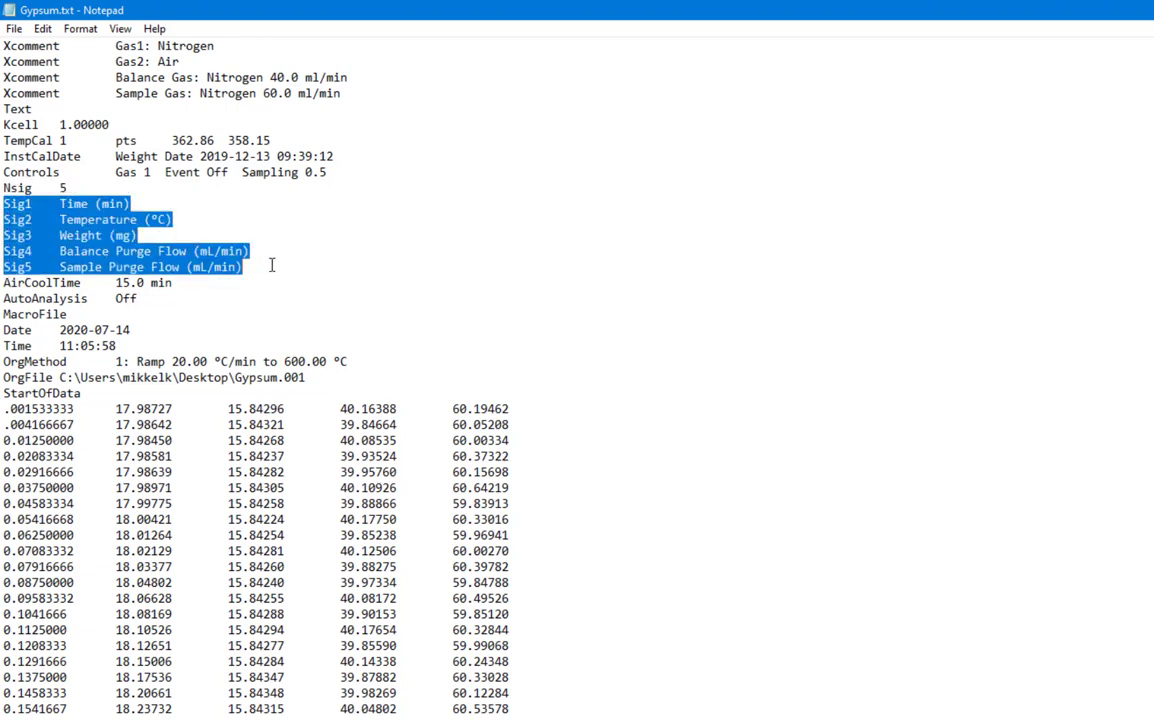
pyautogui.moveTo(3, 408); pyautogui.dragTo(522, 408)
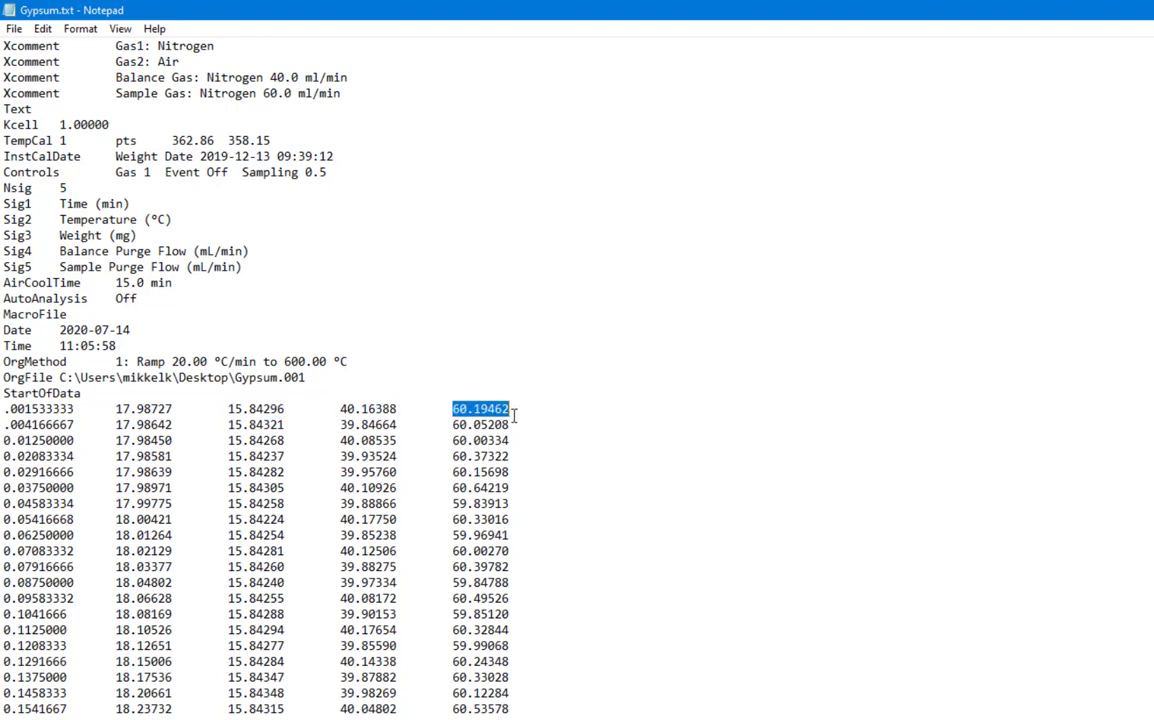
pyautogui.click(514, 409)
pyautogui.moveTo(227, 408); pyautogui.dragTo(285, 404)
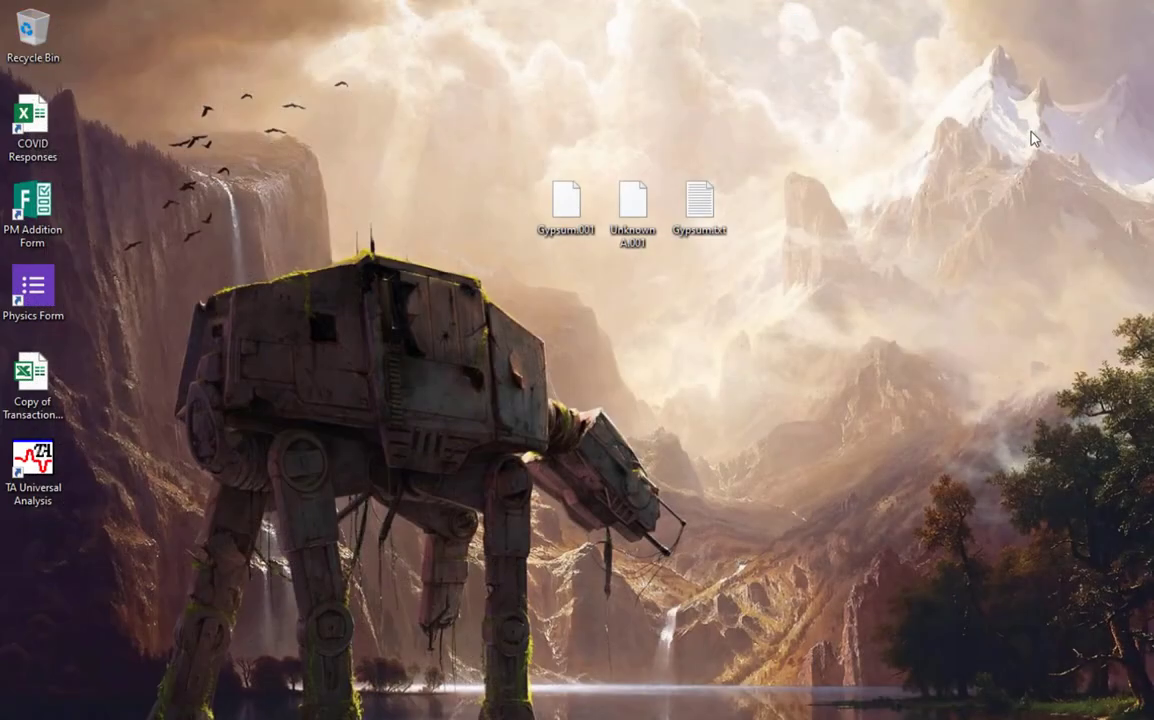
# Switch to Excel, create a blank workbook and load Gypsum.txt from the Desktop folder into it.
pyautogui.press('super')
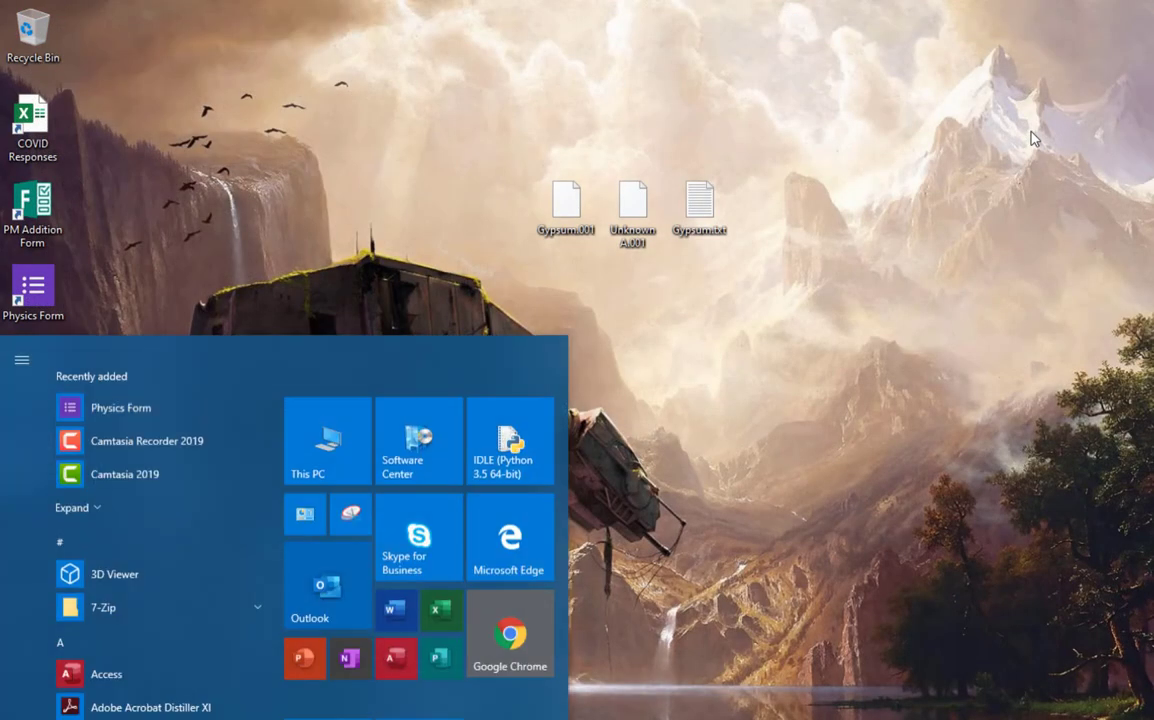
pyautogui.write('excel')
pyautogui.press('Return')
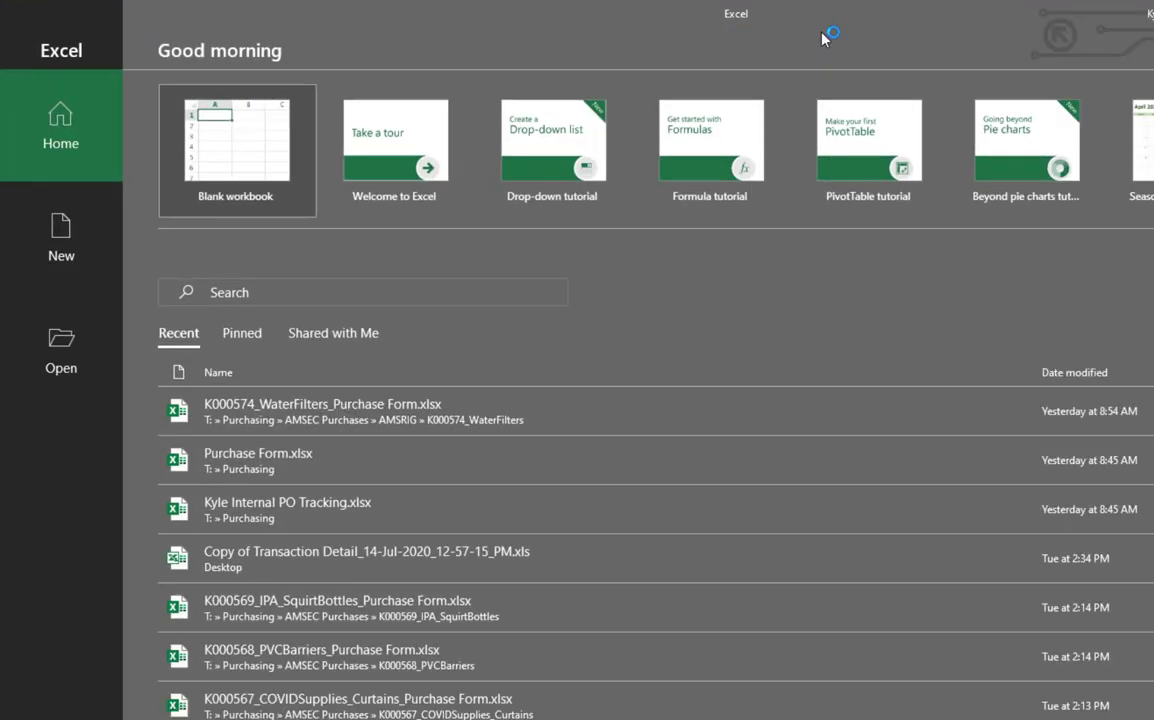
pyautogui.click(228, 157)
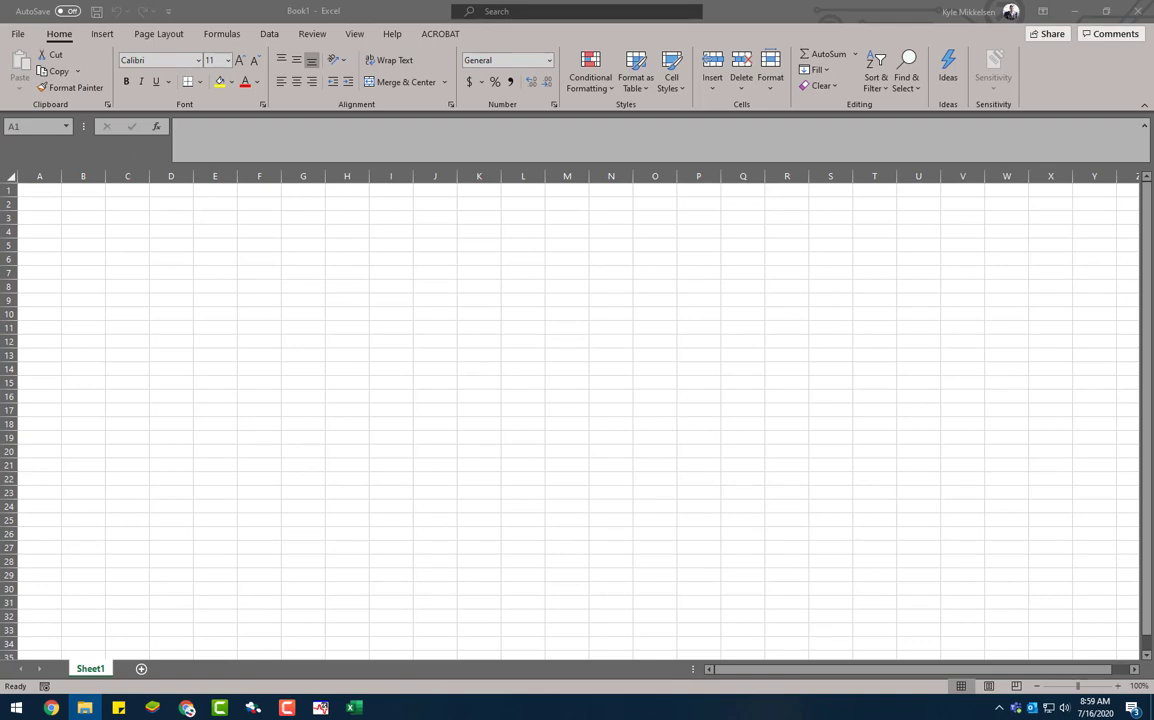
pyautogui.moveTo(1153, 99); pyautogui.dragTo(949, 100)
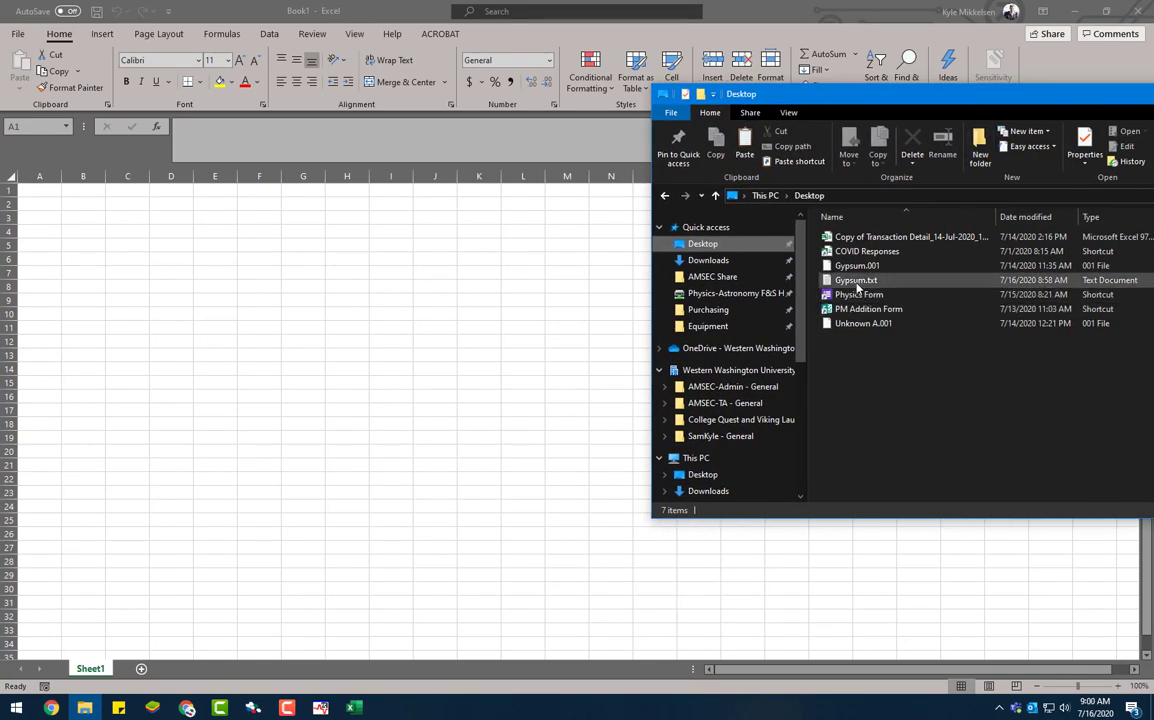
pyautogui.moveTo(860, 285); pyautogui.dragTo(340, 286)
pyautogui.click(335, 273)
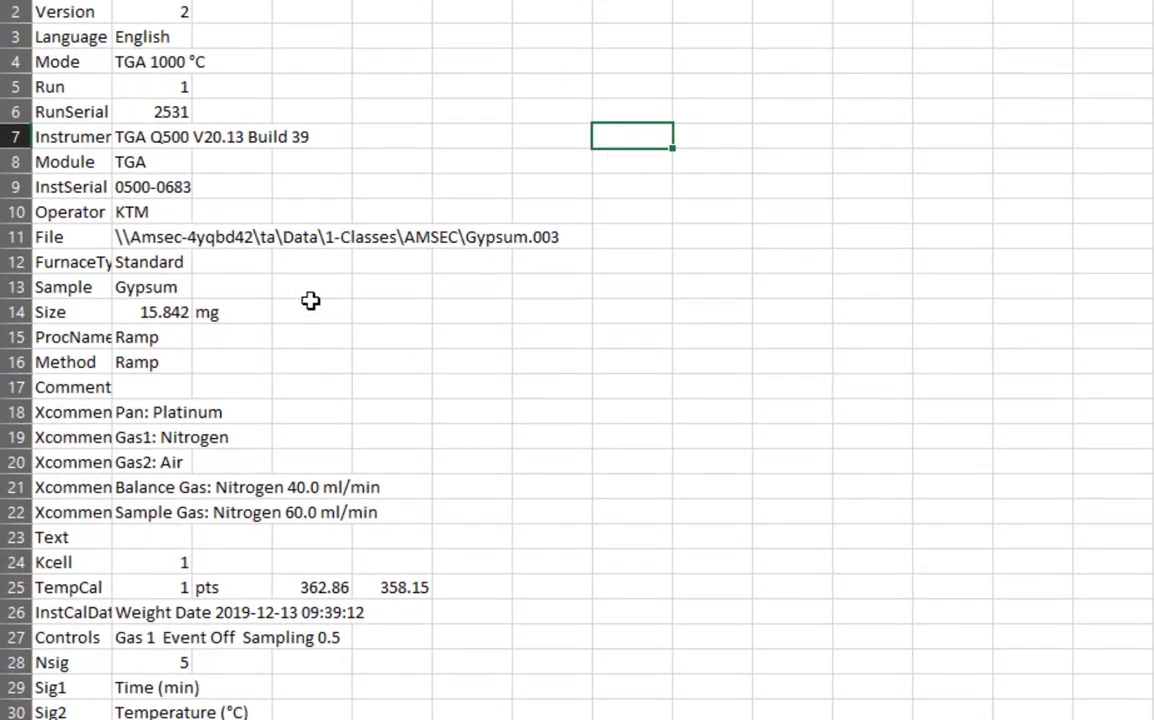
# Copy the five signal names from B29:B33 and paste them transposed at A41 as headings above the data columns.
pyautogui.scroll(-8, 319, 301)
pyautogui.scroll(-1, 336, 303)
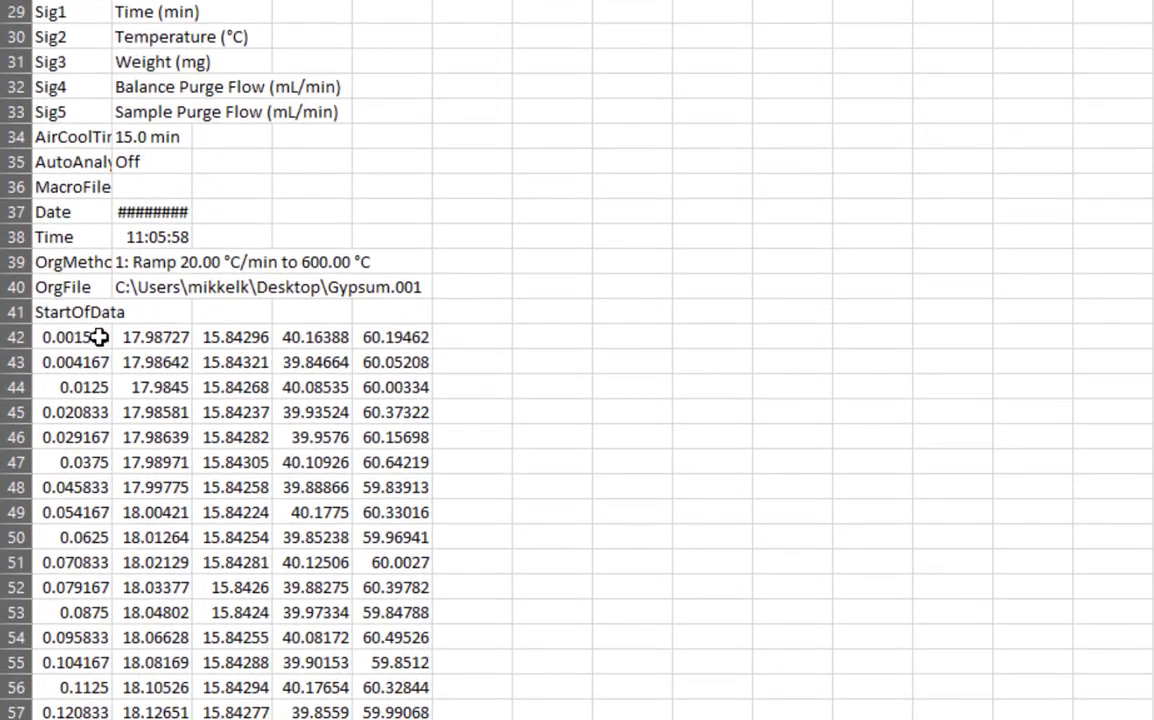
pyautogui.moveTo(75, 337); pyautogui.dragTo(417, 330)
pyautogui.click(95, 337)
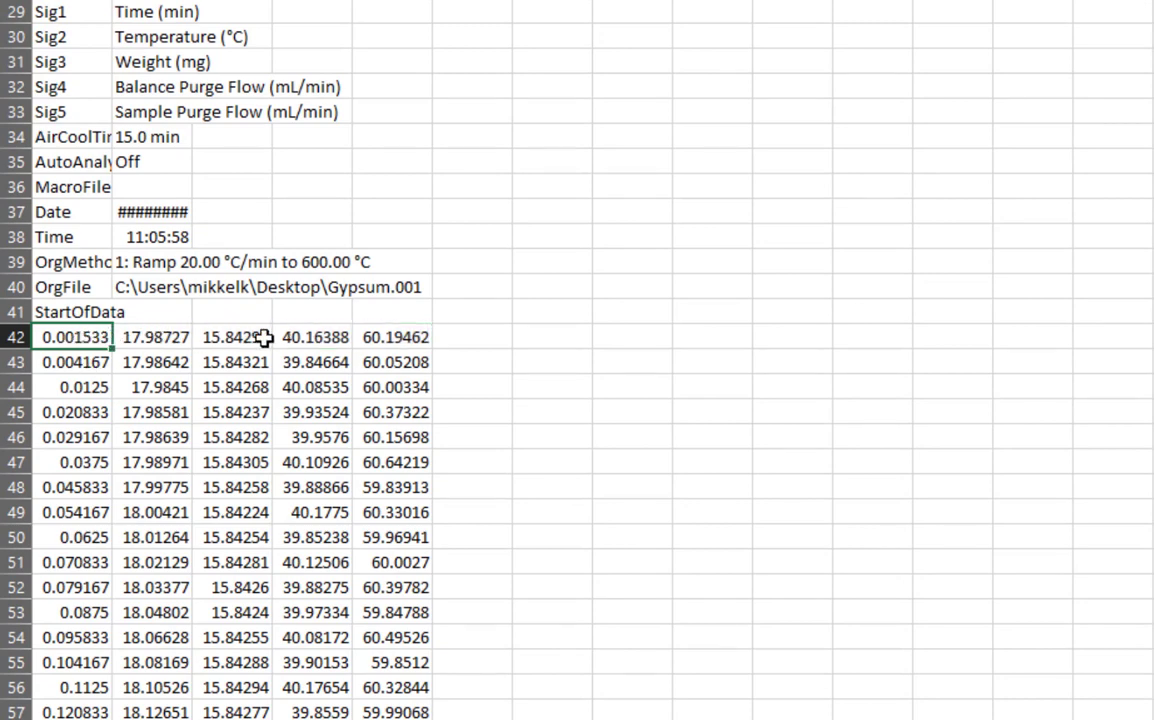
pyautogui.scroll(1, 120, 342)
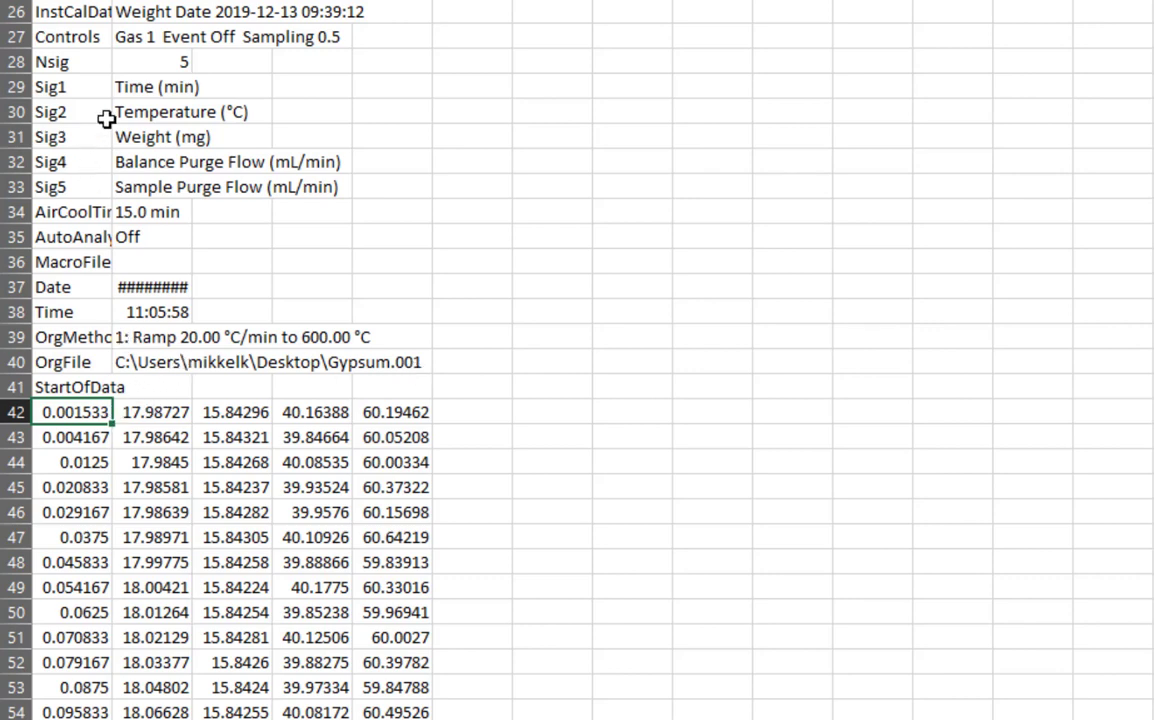
pyautogui.moveTo(124, 87); pyautogui.dragTo(170, 187)
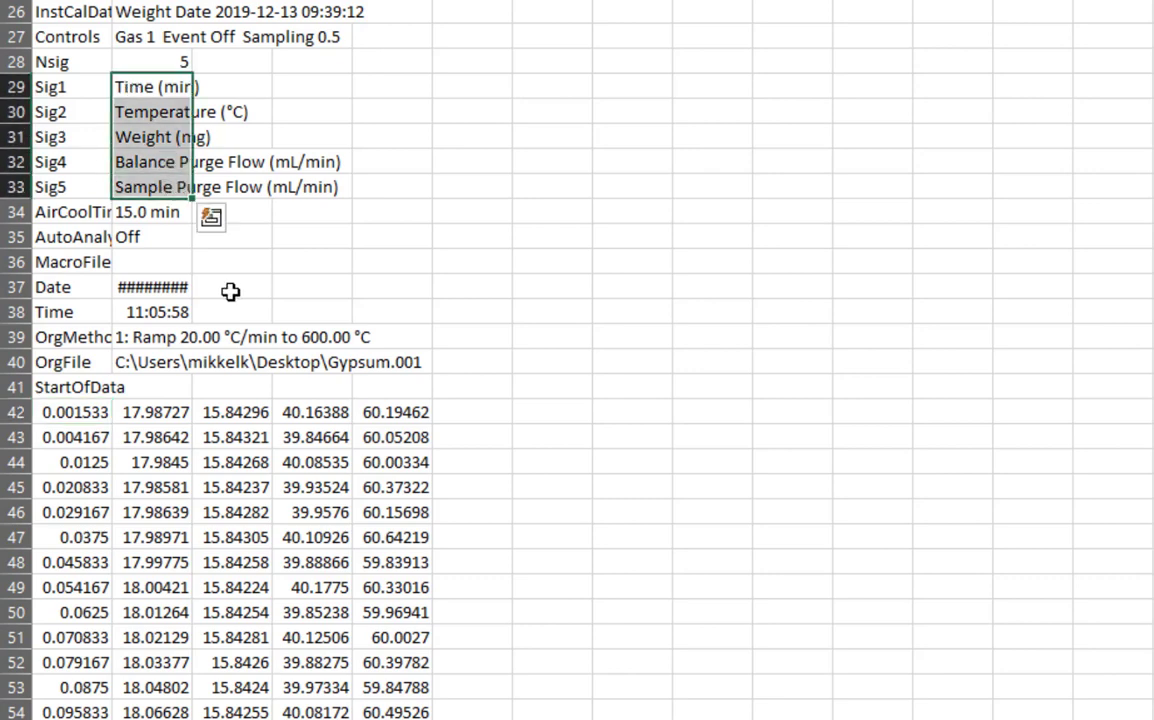
pyautogui.hotkey('ctrl', 'c')
pyautogui.rightClick(80, 384)
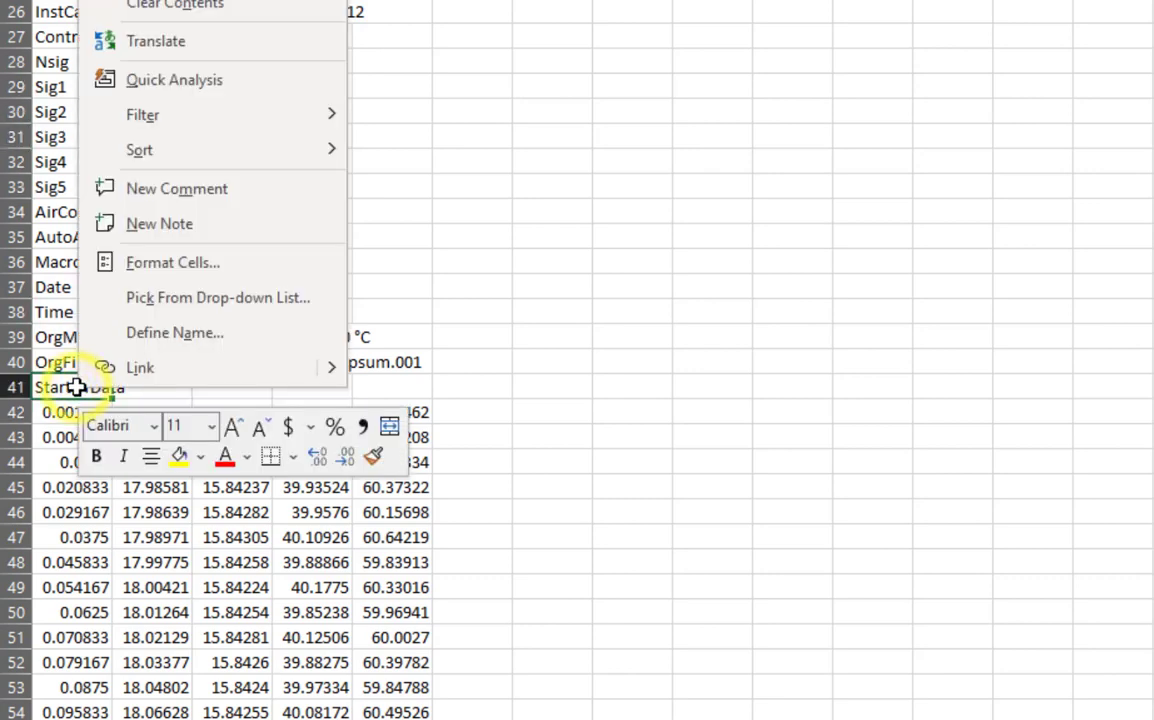
pyautogui.moveTo(224, 117)
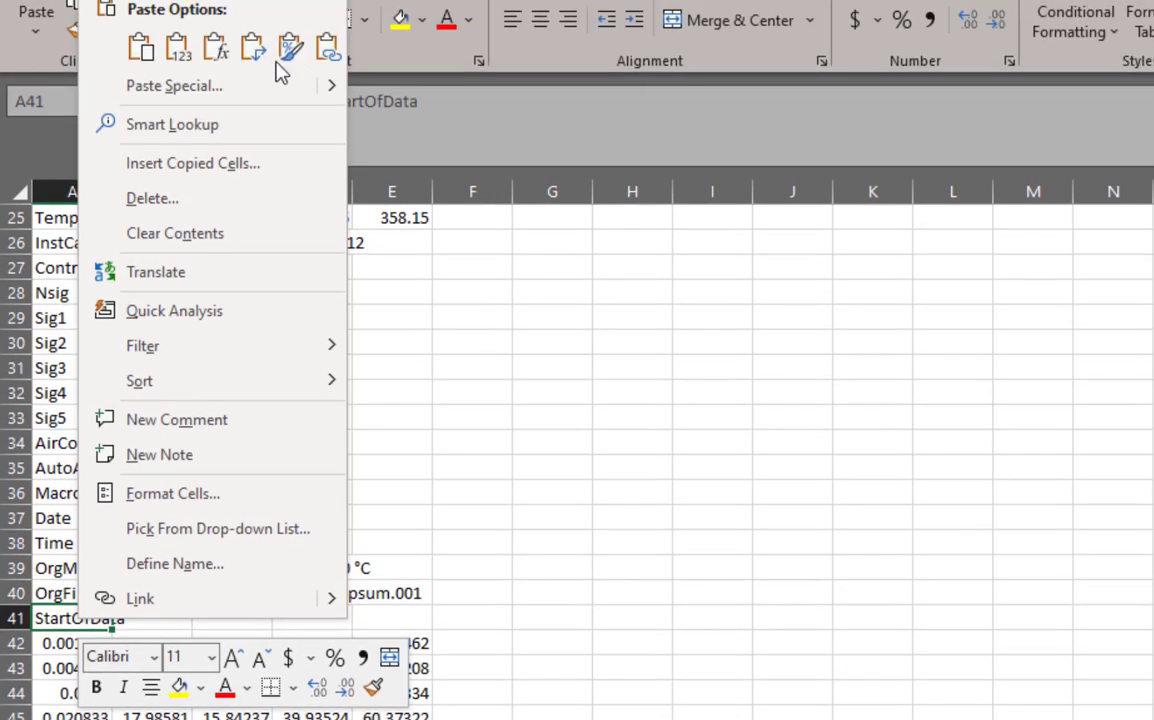
pyautogui.click(258, 48)
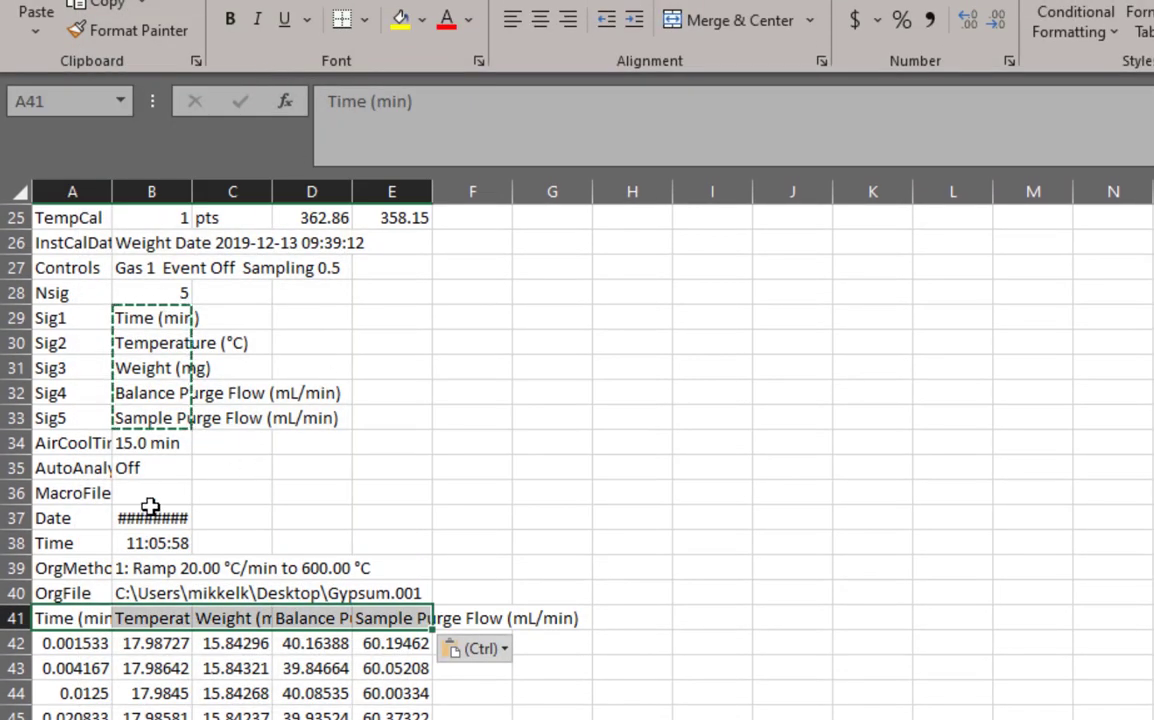
# Check the column headings in cells A41 to E41 one by one.
pyautogui.click(85, 616)
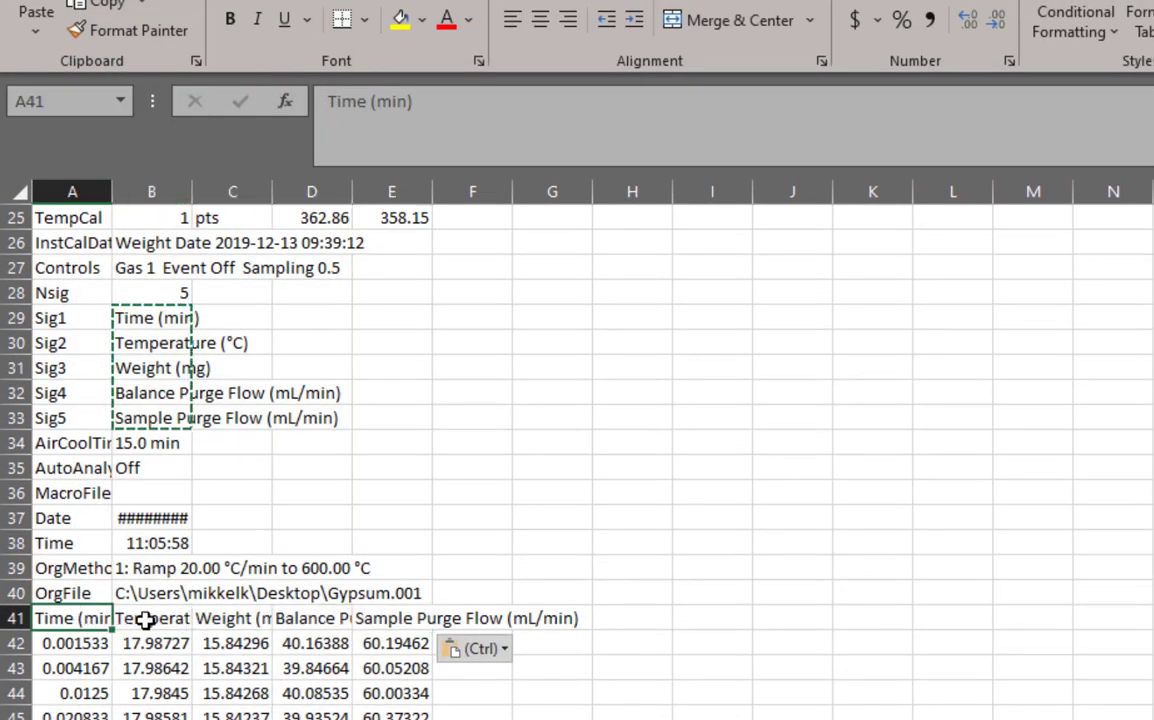
pyautogui.click(173, 618)
pyautogui.click(240, 618)
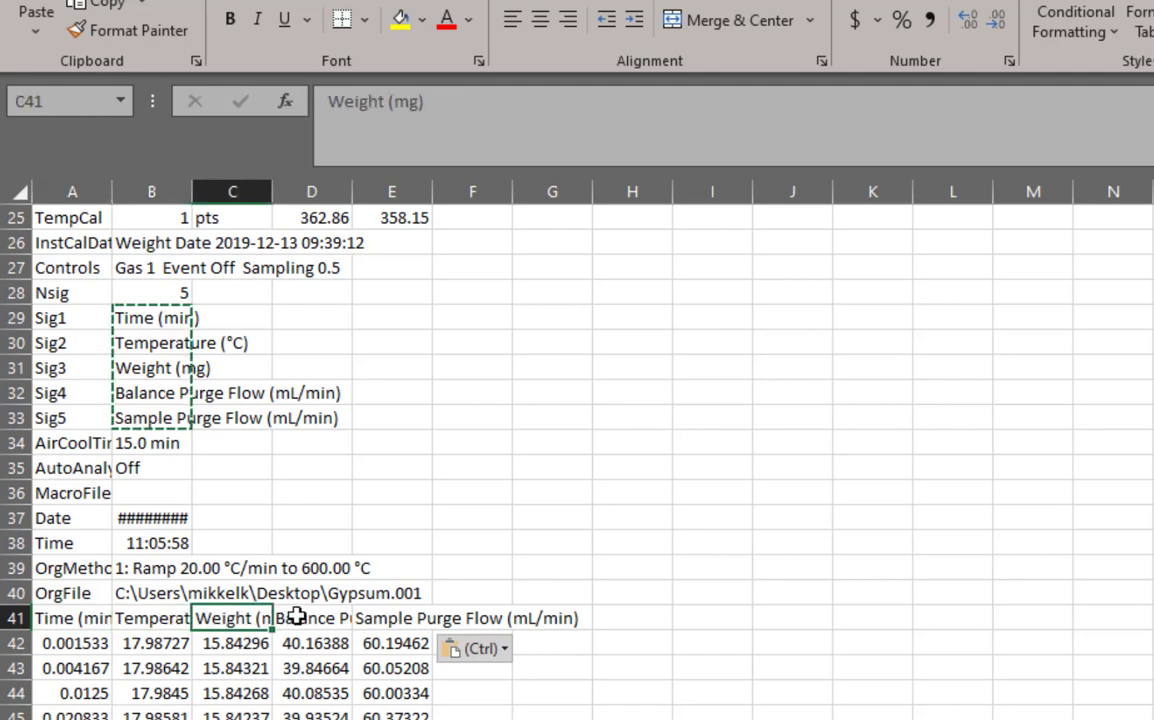
pyautogui.click(312, 618)
pyautogui.click(392, 618)
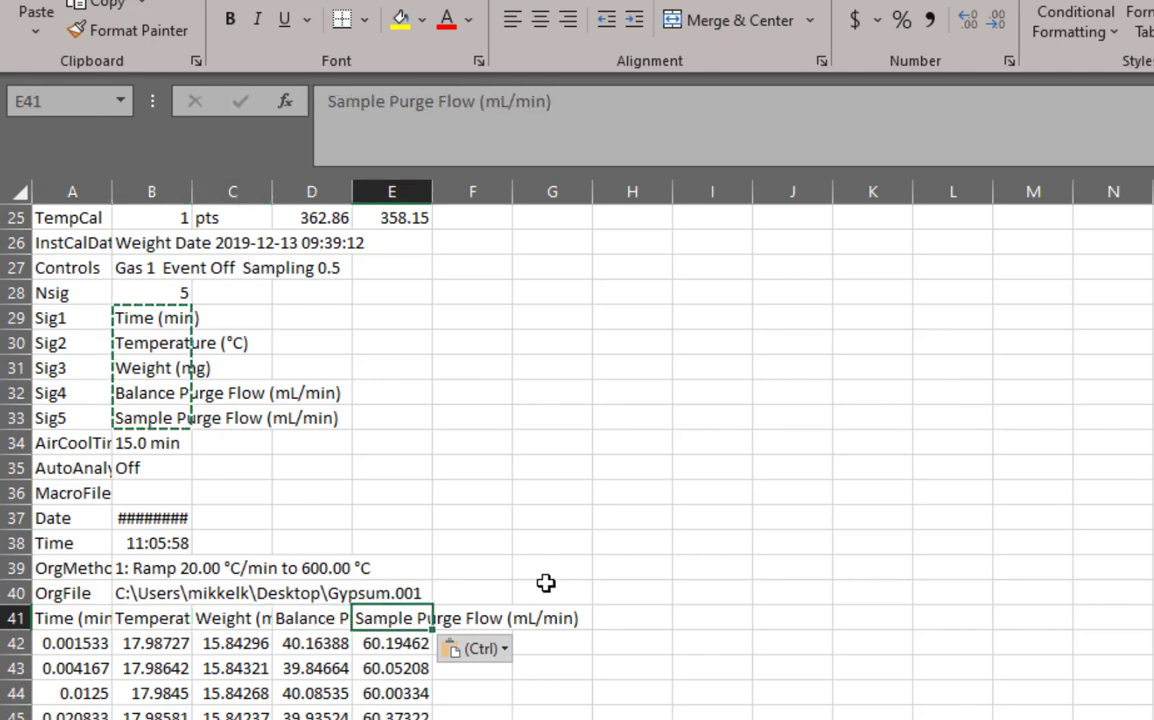
# Clear the copy marquee, close the workbook and return to the Gypsum graph in TA Universal Analysis.
pyautogui.press('Escape')
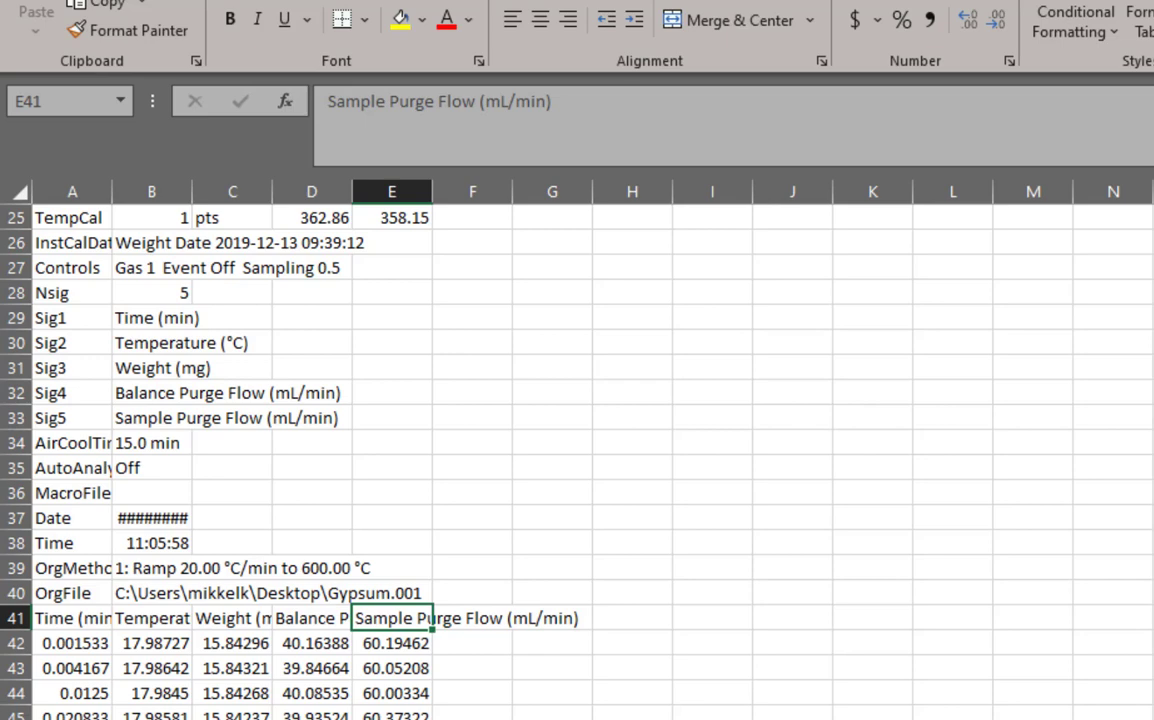
pyautogui.hotkey('ctrl', 'w')
pyautogui.click(1050, 543)
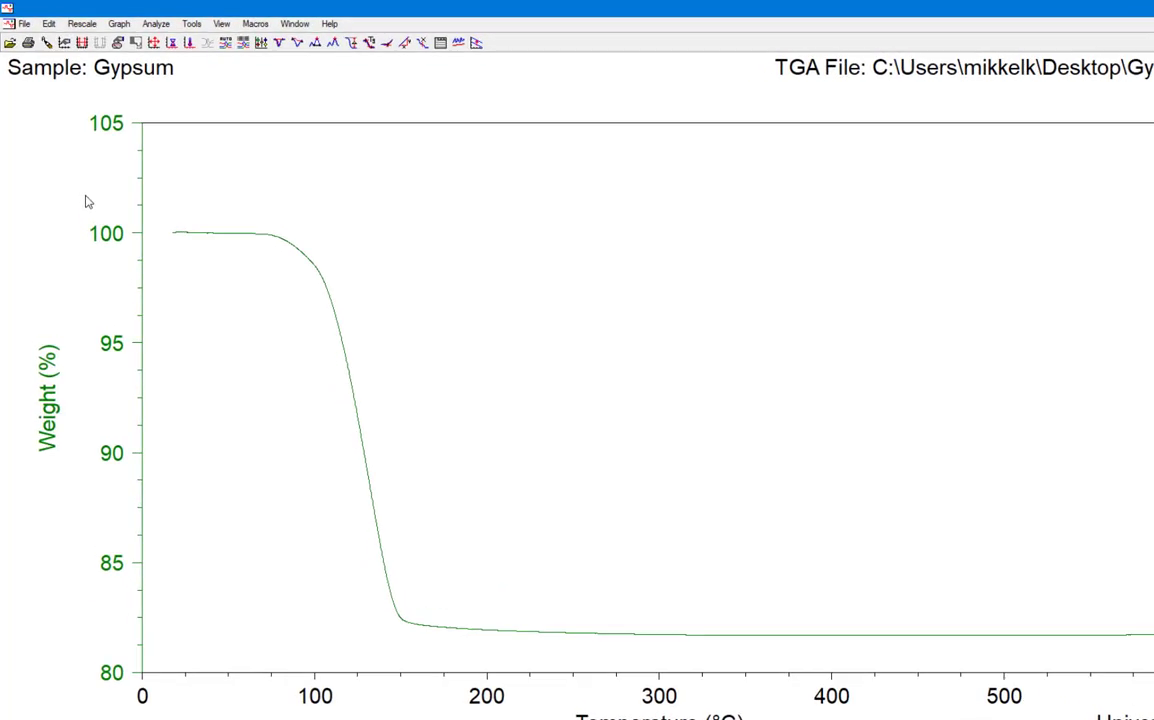
# Export the Gypsum weight curve plot as a PDF file named Gypsum.pdf in the Desktop folder.
pyautogui.click(42, 44)
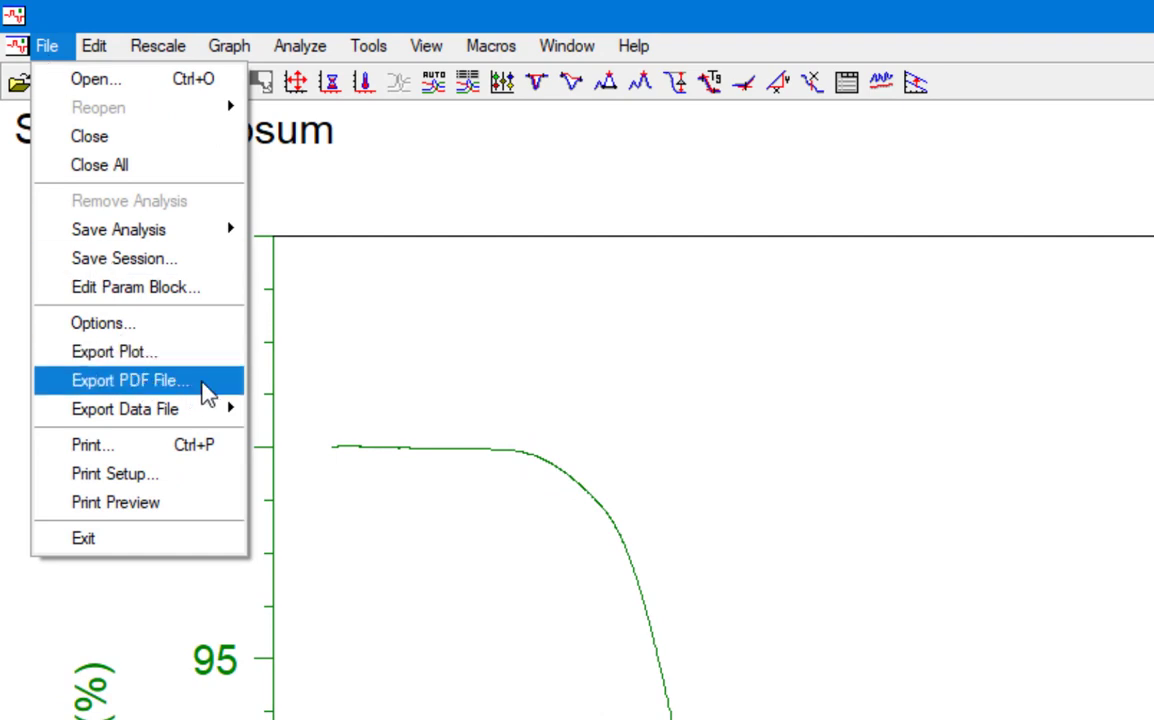
pyautogui.click(207, 393)
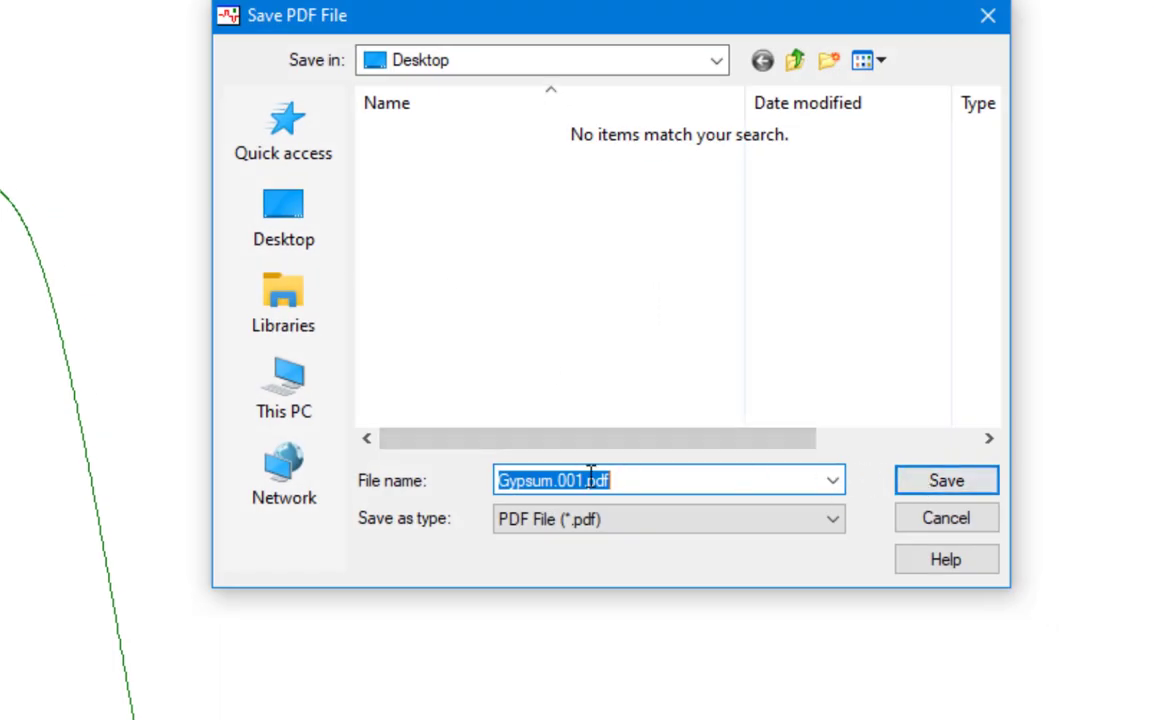
pyautogui.click(557, 479)
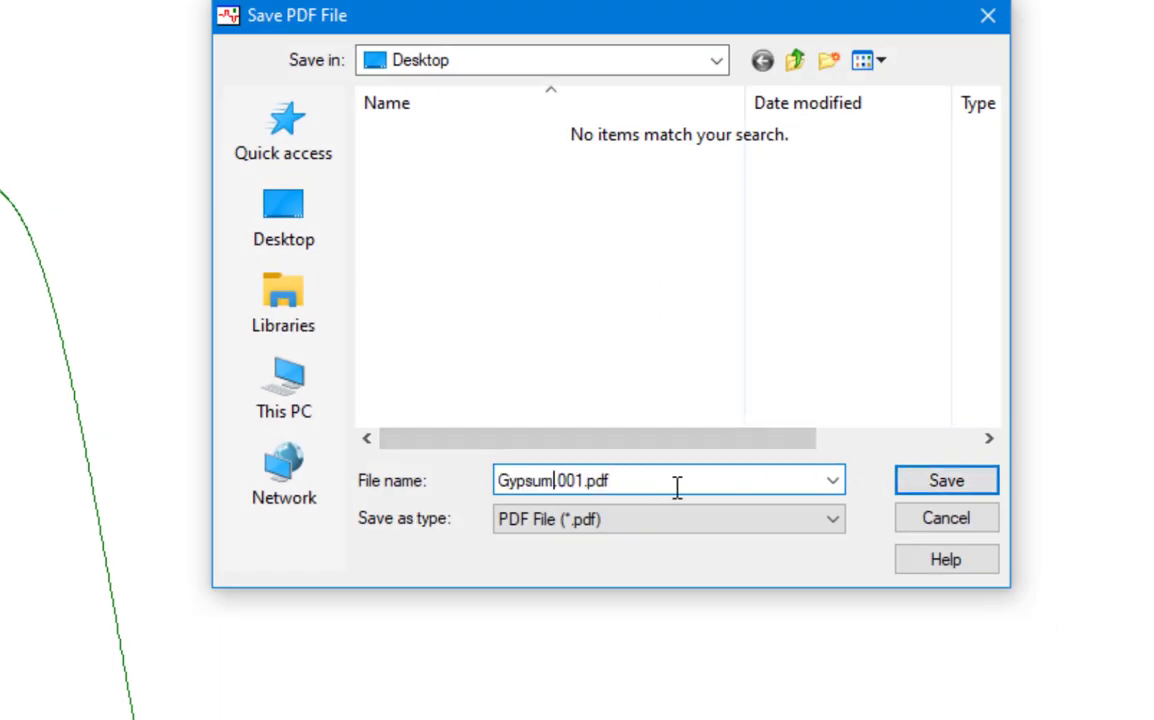
pyautogui.press('Delete')
pyautogui.press('Delete')
pyautogui.press('Delete')
pyautogui.press('Delete')
pyautogui.click(966, 488)
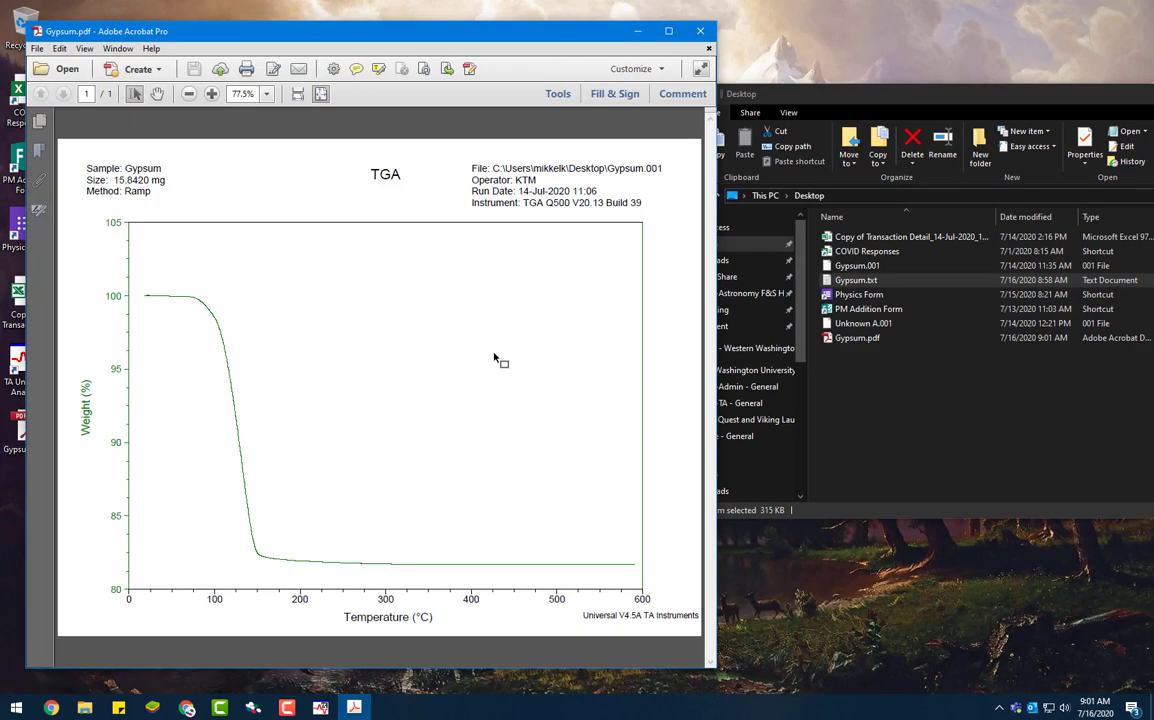
# View the exported Gypsum.pdf in Adobe Acrobat full screen and compare its header details with the graph in Universal Analysis.
pyautogui.doubleClick(600, 30)
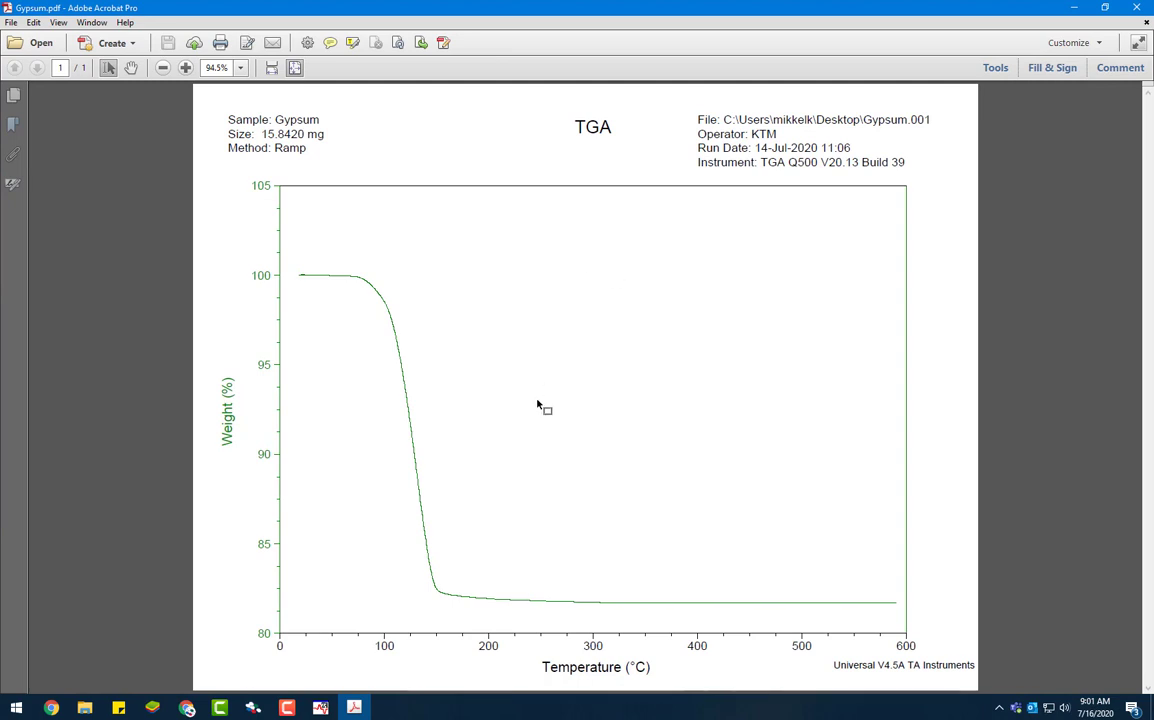
pyautogui.click(320, 707)
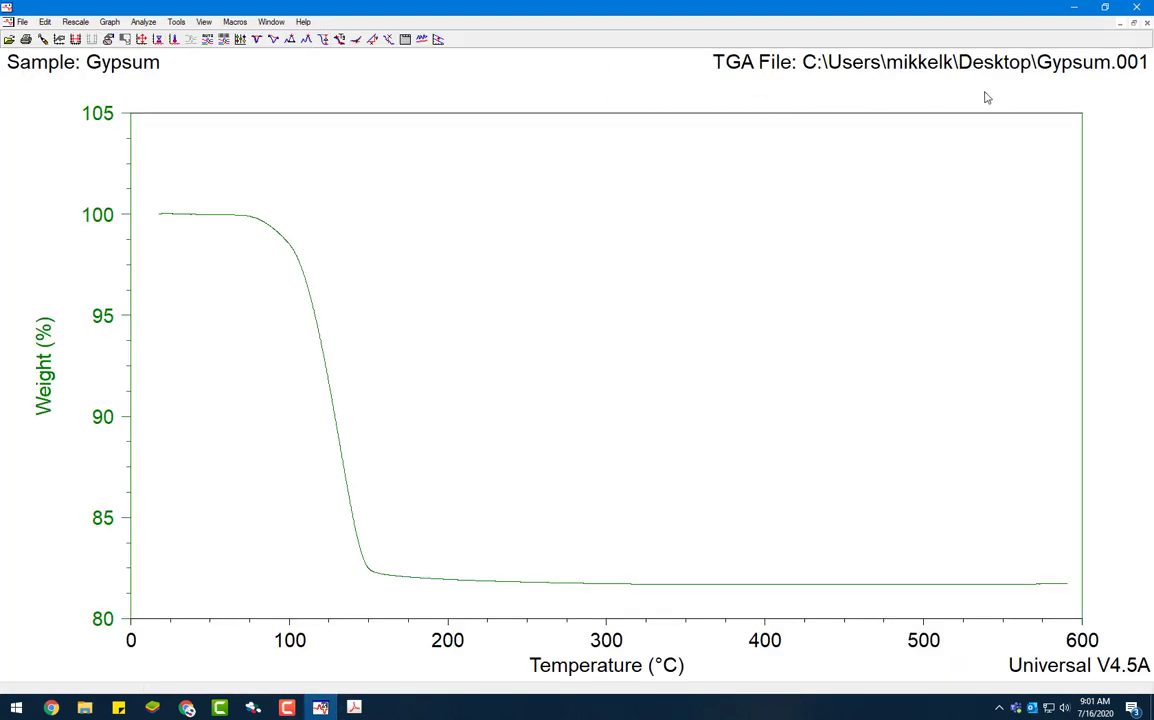
pyautogui.hotkey('alt', 'Tab')
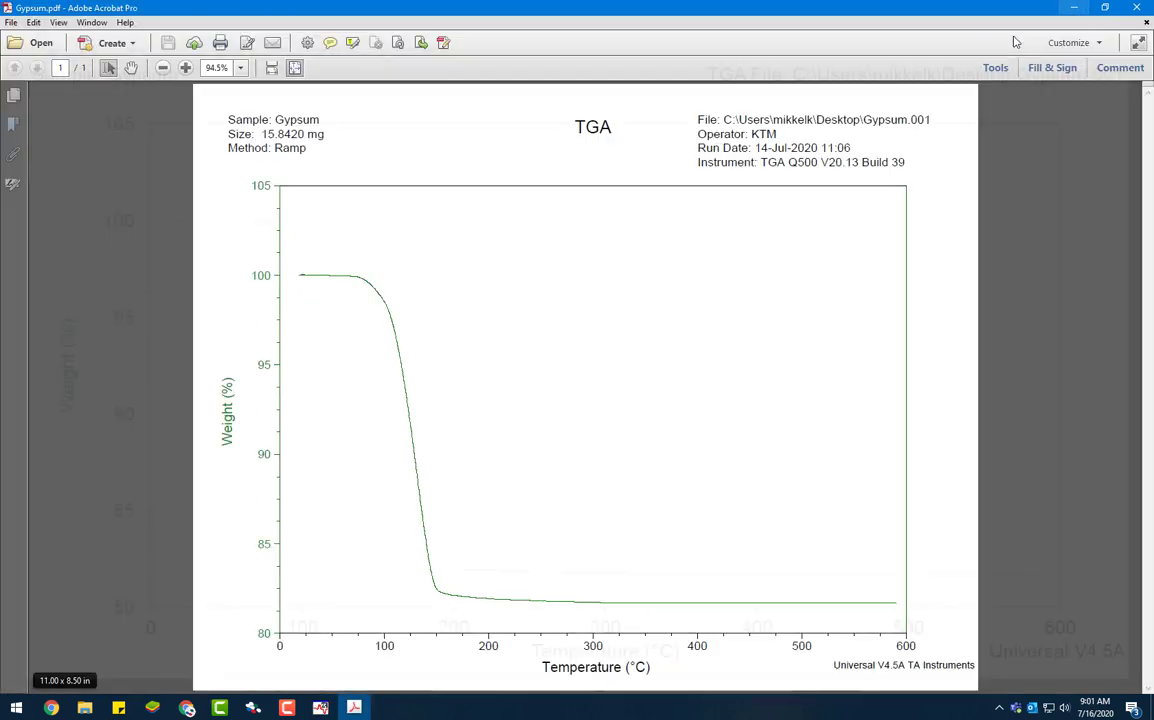
pyautogui.moveTo(697, 117); pyautogui.dragTo(912, 160)
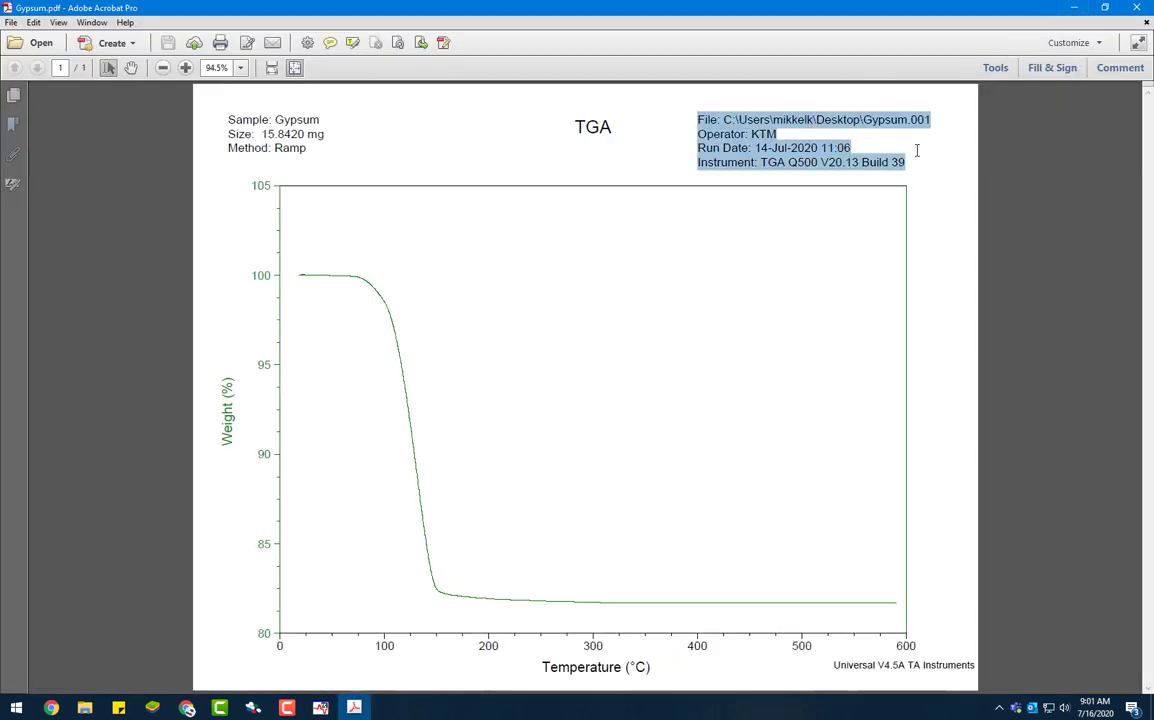
pyautogui.click(326, 135)
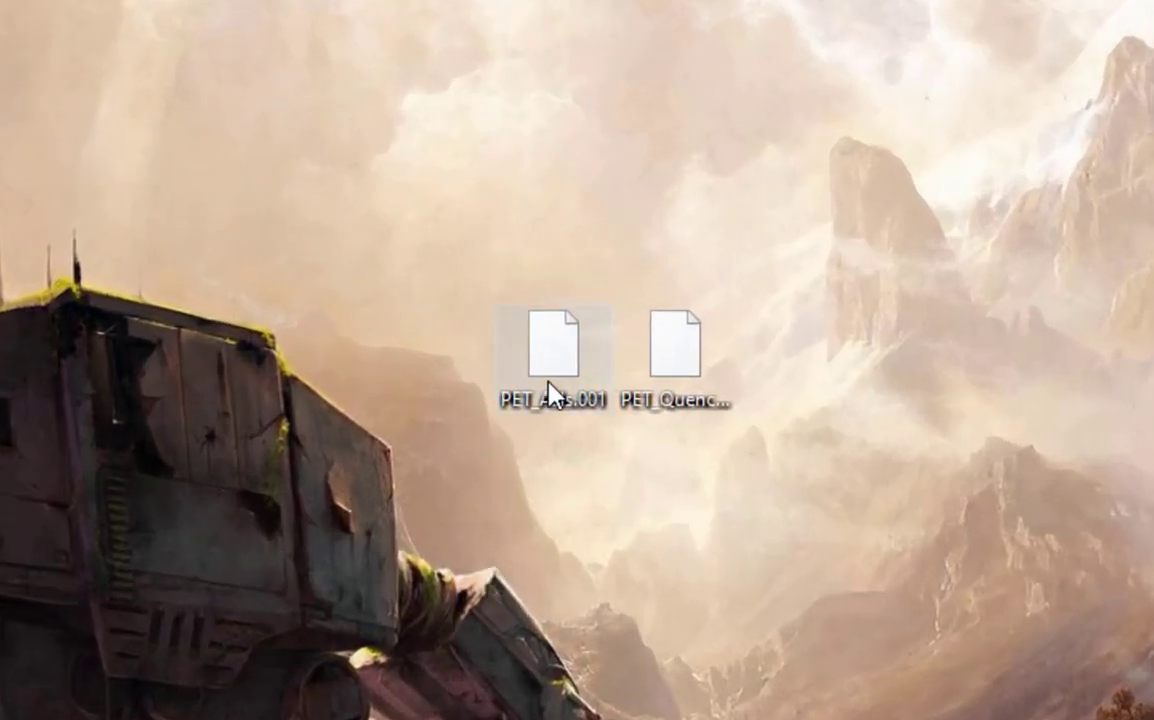
# Look over the two DSC data files PET_AsIs.001 and PET_Quenched.001 on the desktop.
pyautogui.click(550, 385)
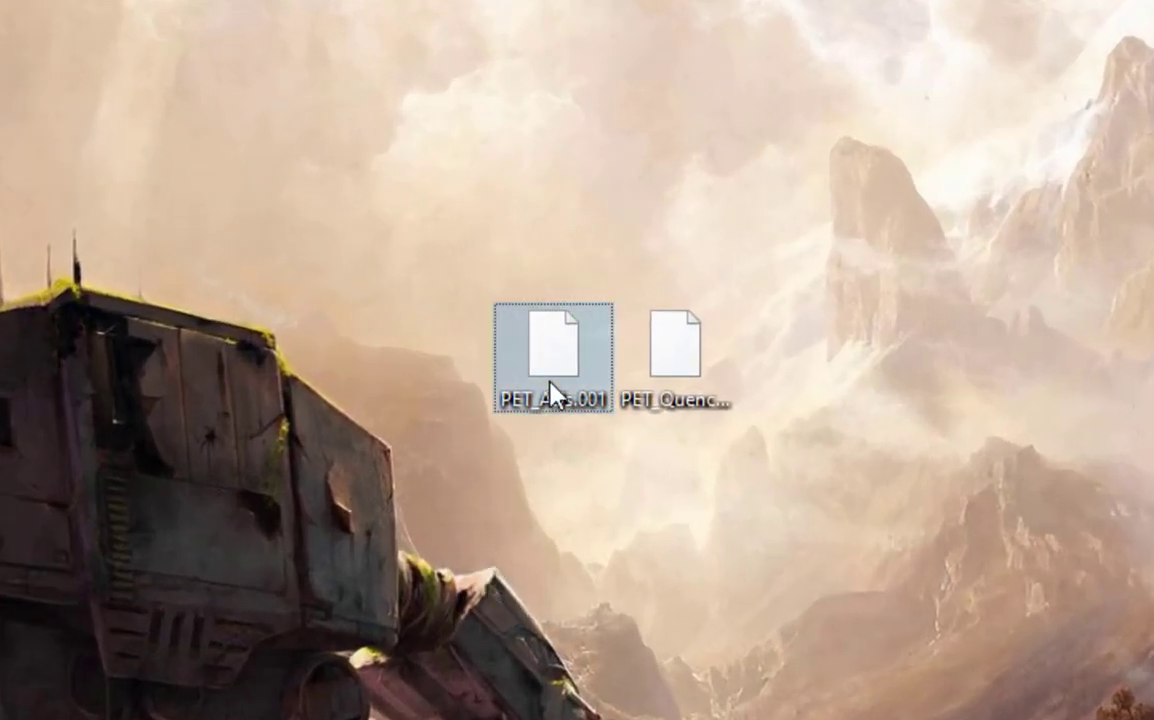
pyautogui.click(674, 390)
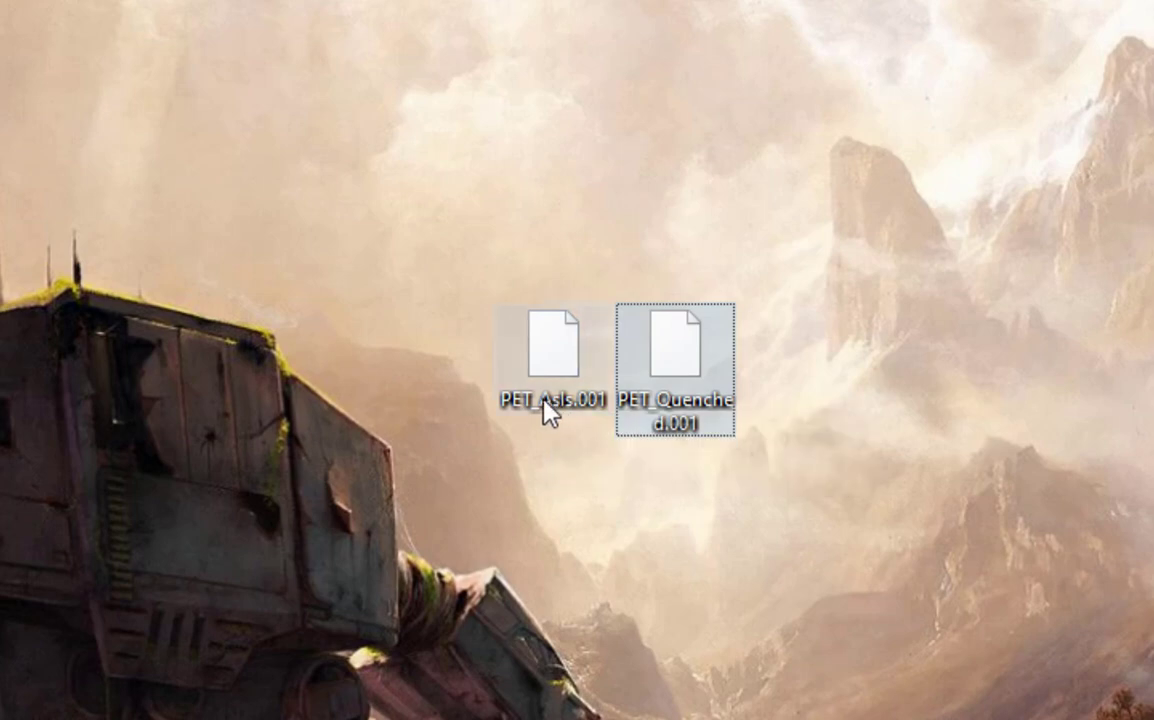
pyautogui.moveTo(542, 405)
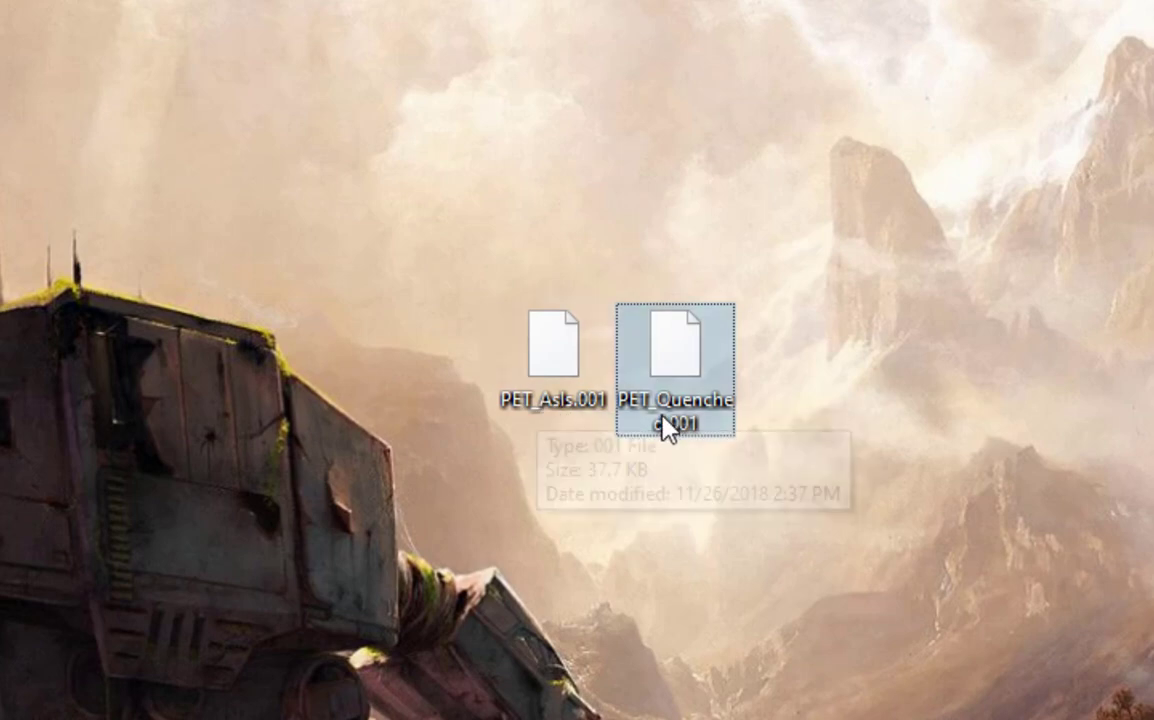
pyautogui.moveTo(706, 437)
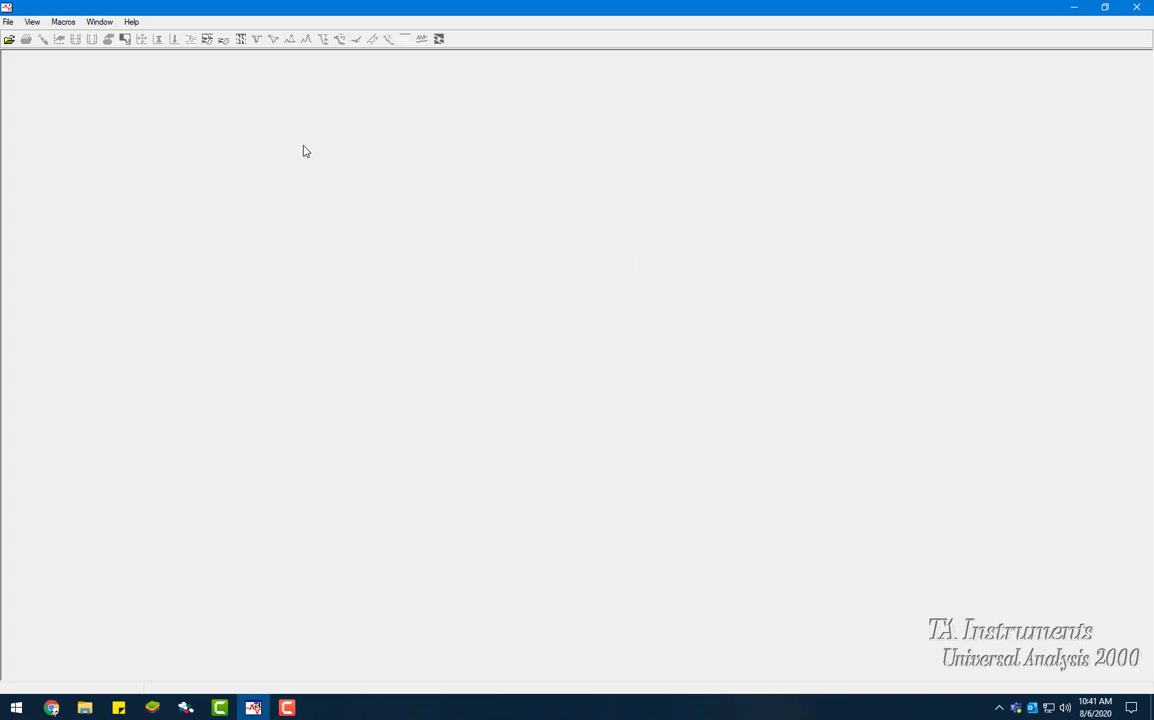
# Open PET_AsIs.001 and PET_Quenched.001 together from the Desktop folder in TA Universal Analysis and maximize the PET_AsIs.001 graph.
pyautogui.click(3, 20)
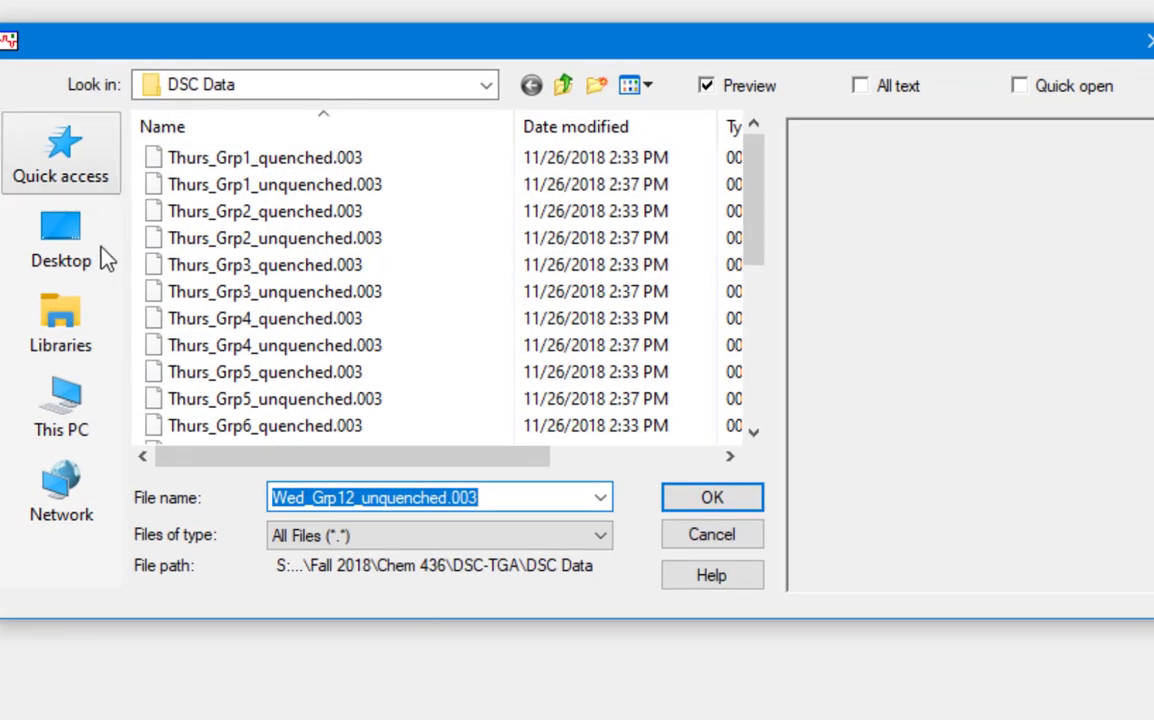
pyautogui.click(68, 250)
pyautogui.scroll(-5, 555, 302)
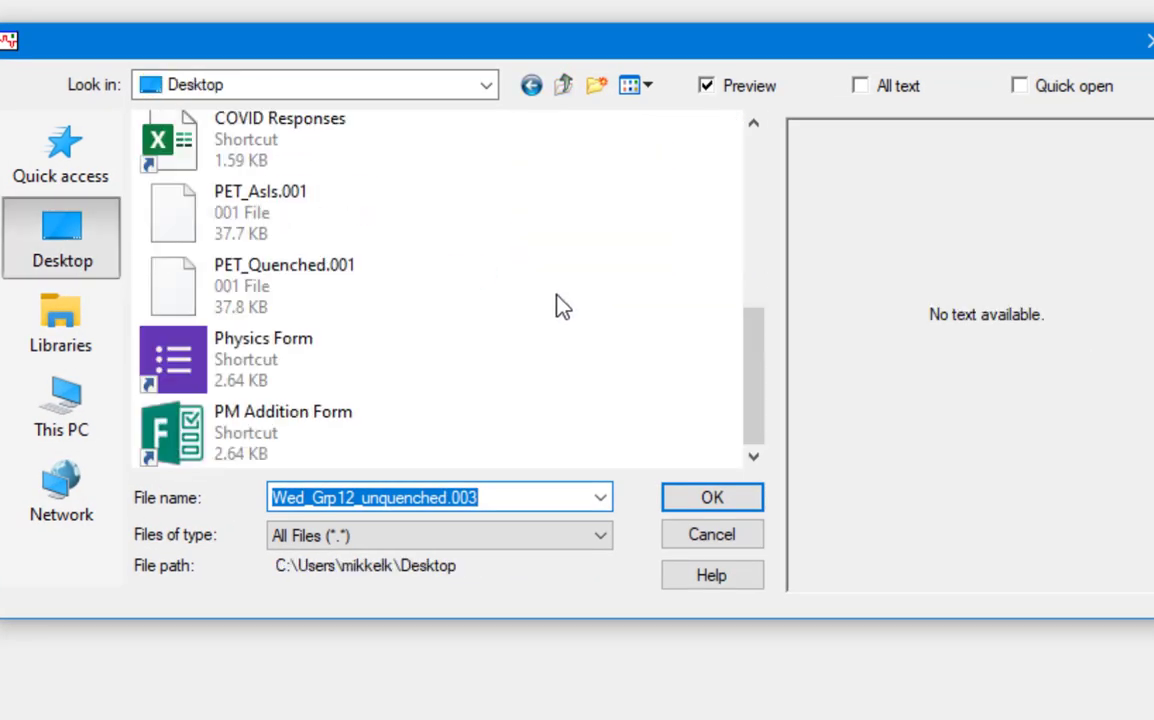
pyautogui.click(232, 210)
pyautogui.keyDown('ctrl'); pyautogui.click(253, 283); pyautogui.keyUp('ctrl')
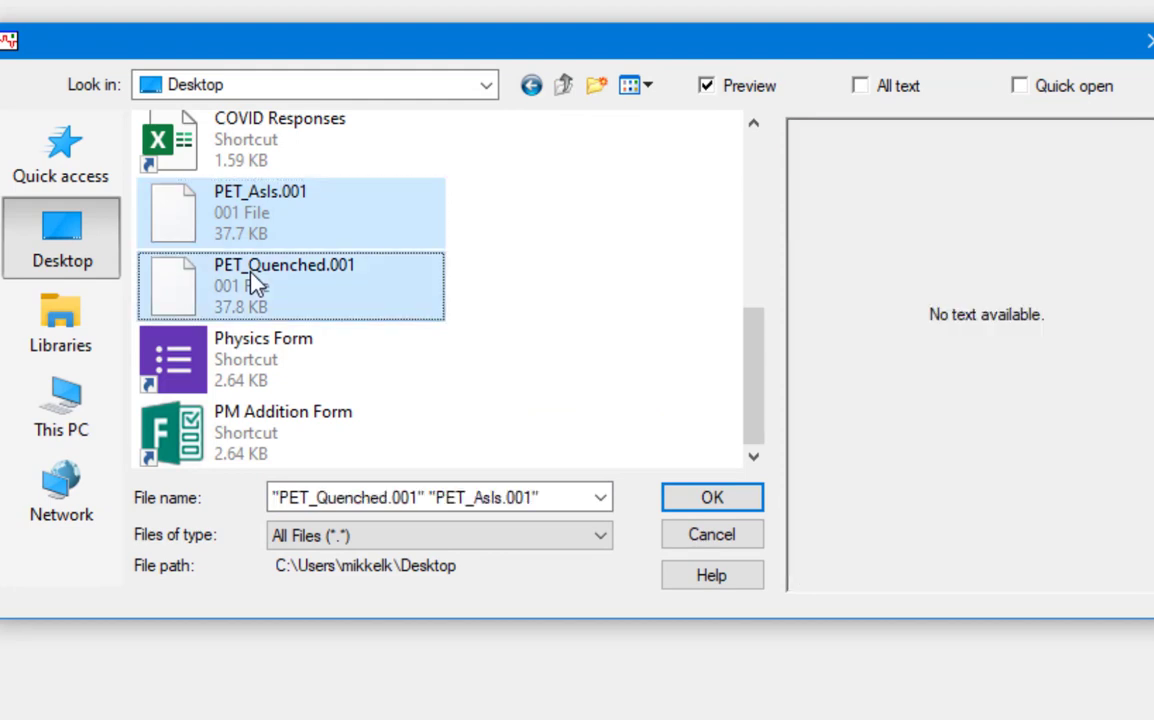
pyautogui.hotkey('ctrl', 'shift')
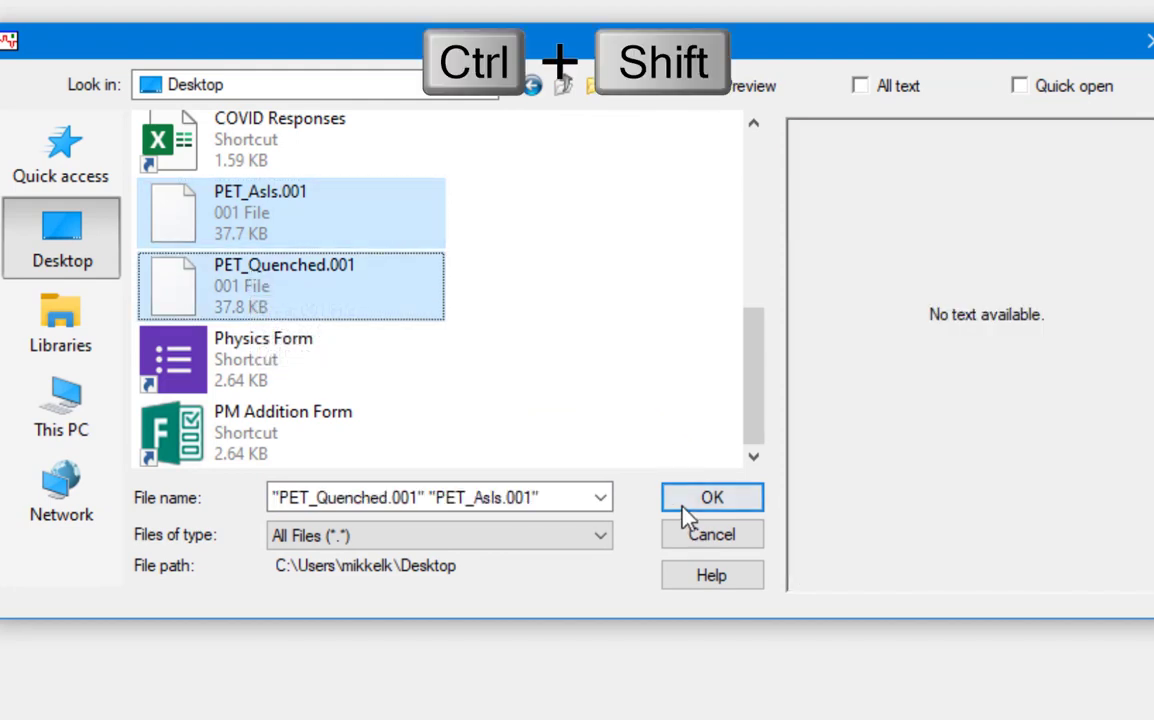
pyautogui.click(700, 504)
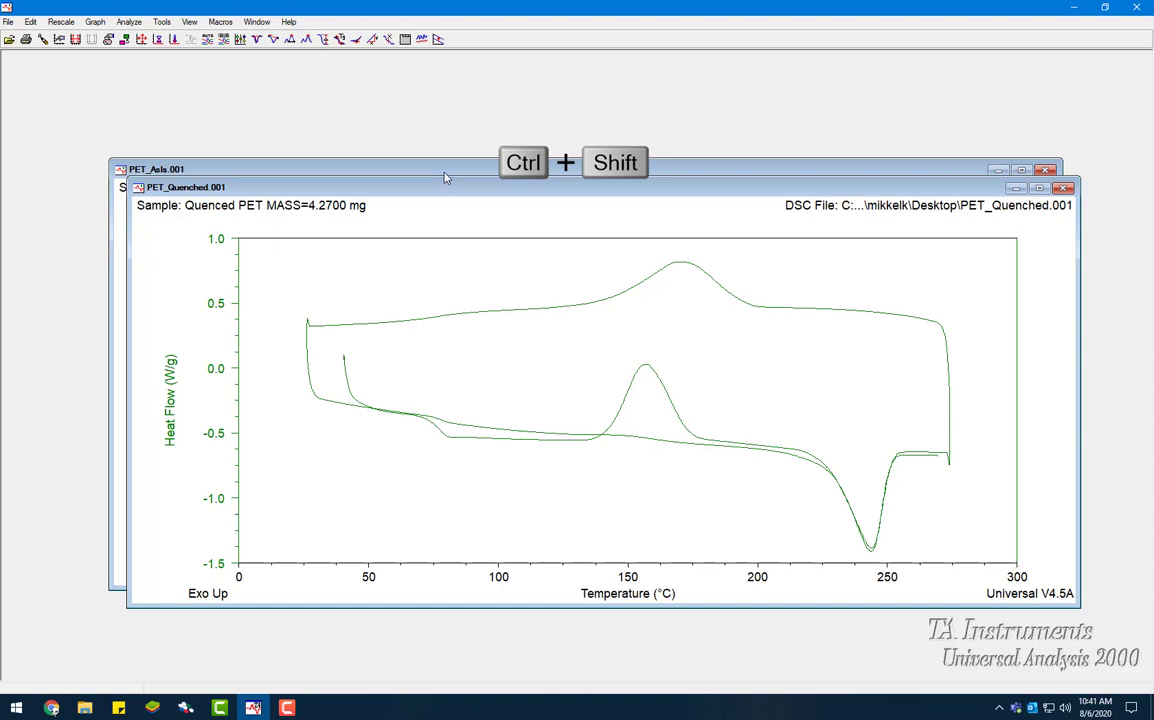
pyautogui.click(446, 178)
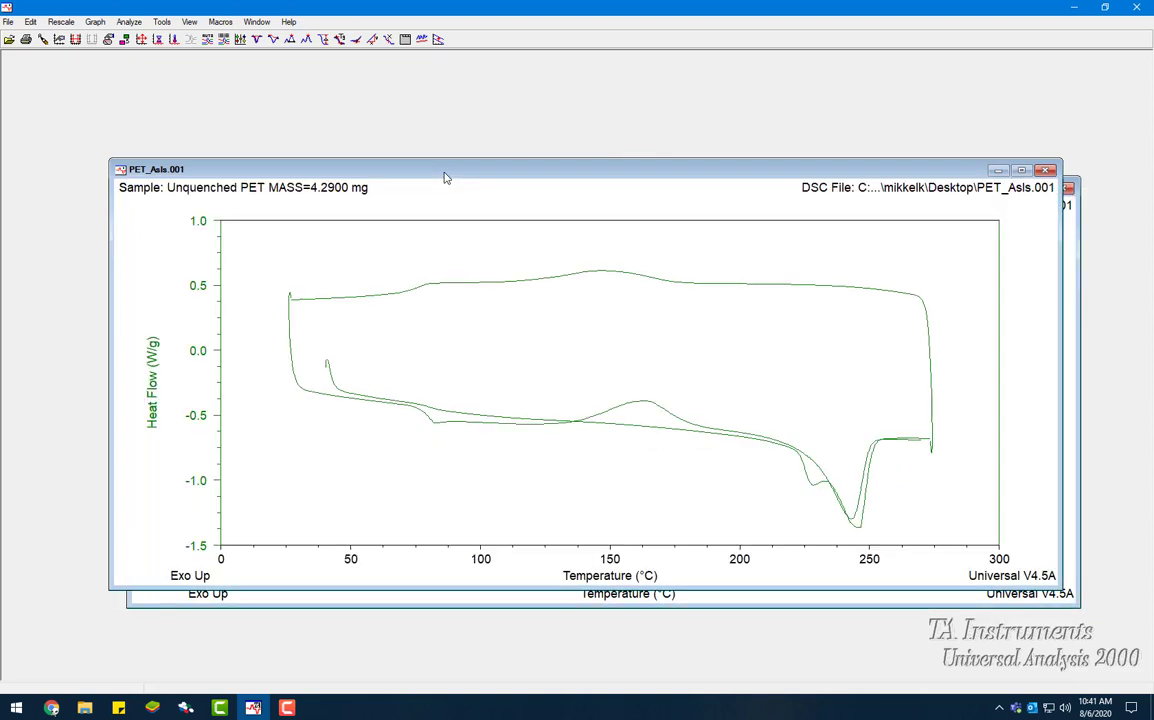
pyautogui.doubleClick(446, 178)
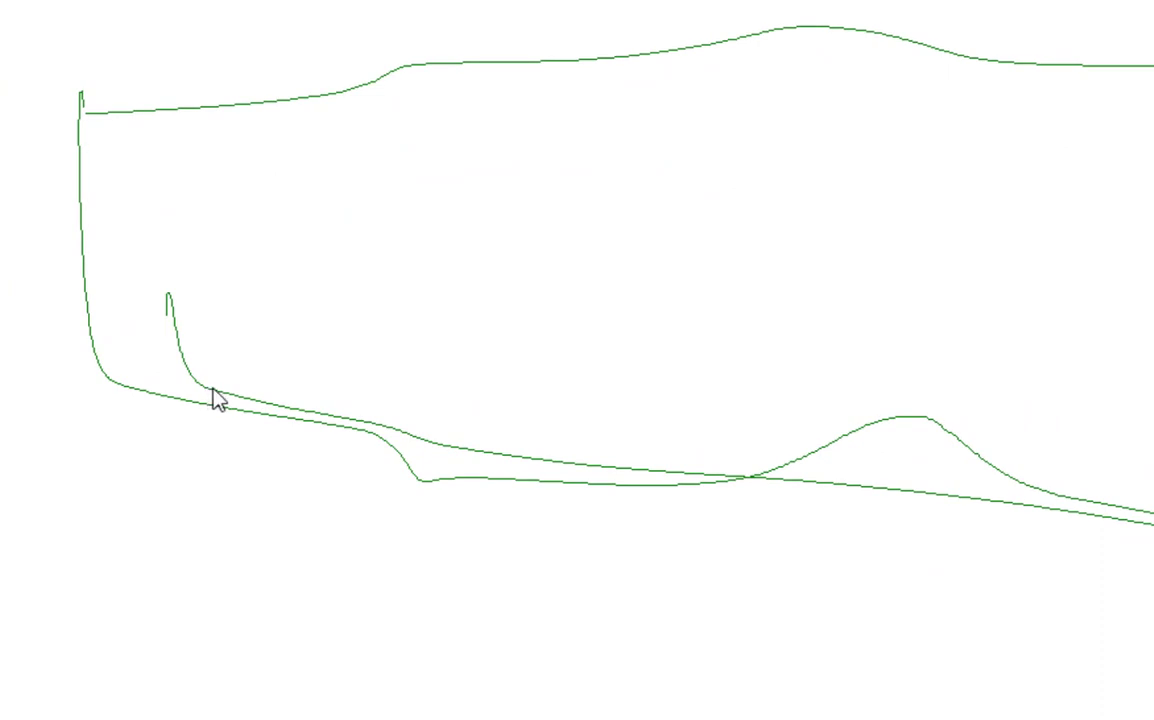
# Isolate the Cycle 1 heating curve of the unquenched PET sample as the analysis curve.
pyautogui.rightClick(212, 390)
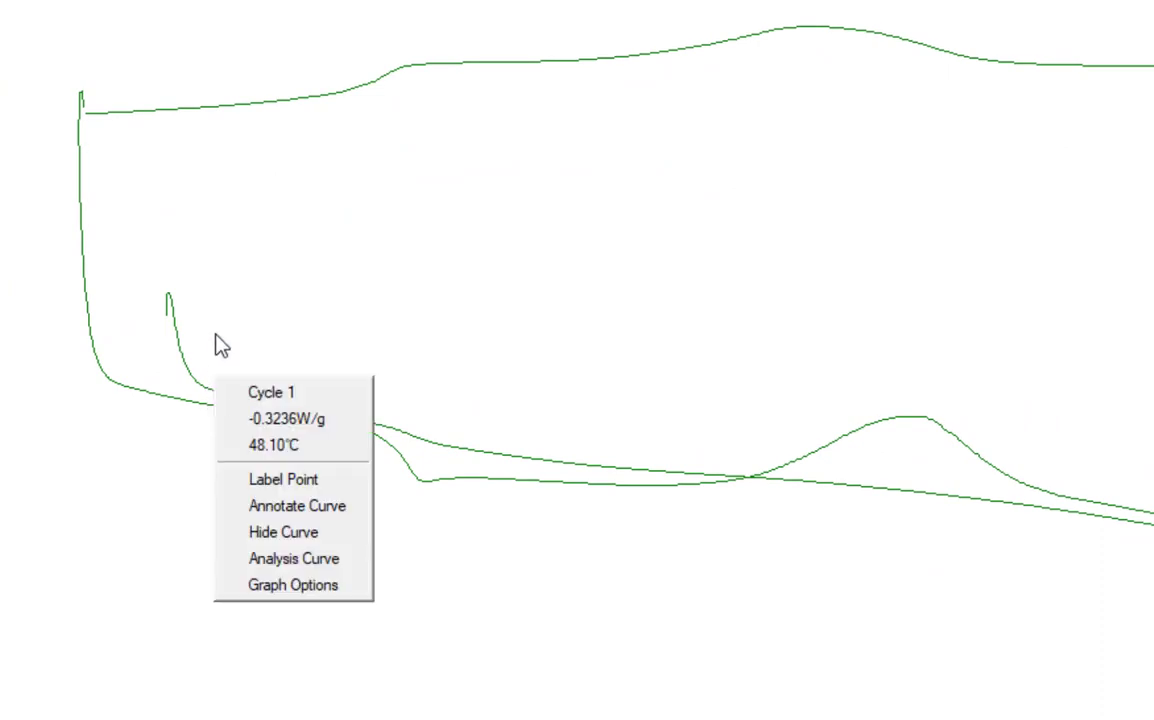
pyautogui.rightClick(247, 300)
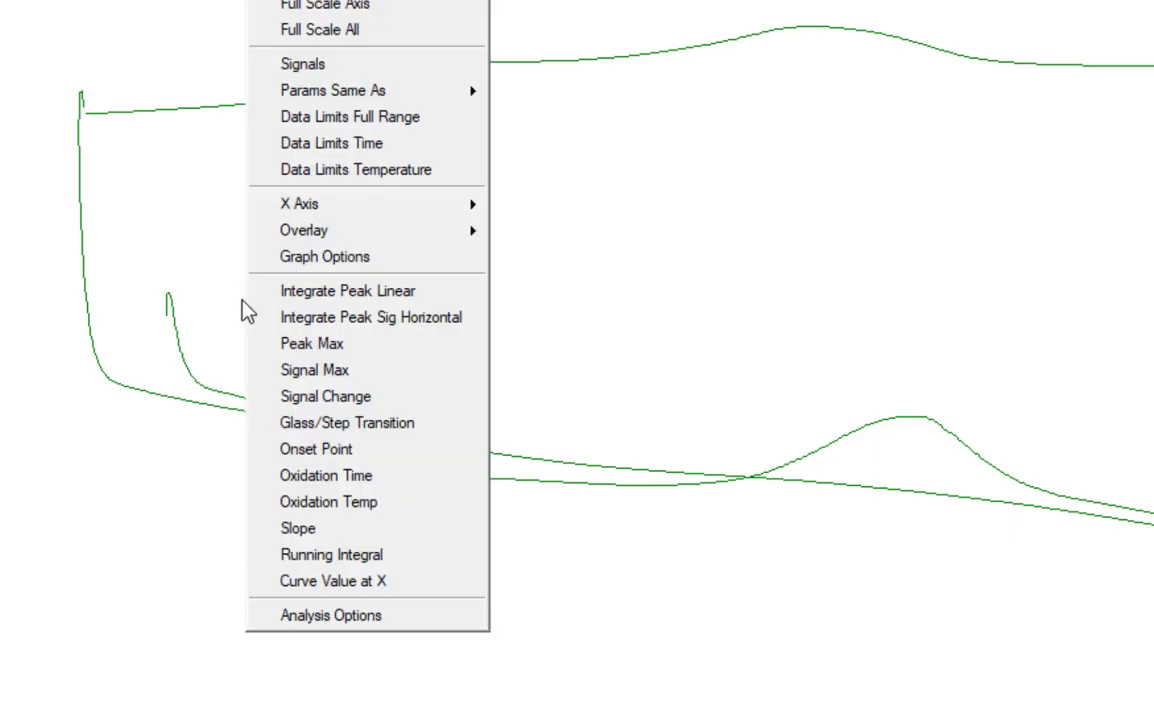
pyautogui.rightClick(222, 400)
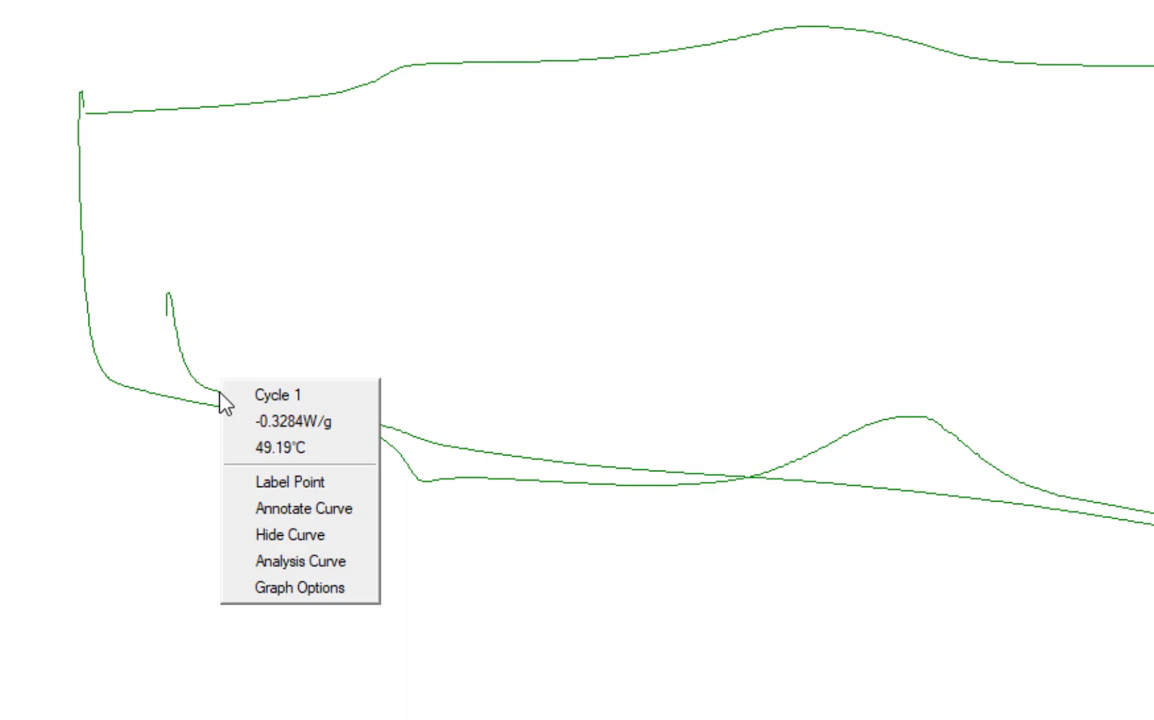
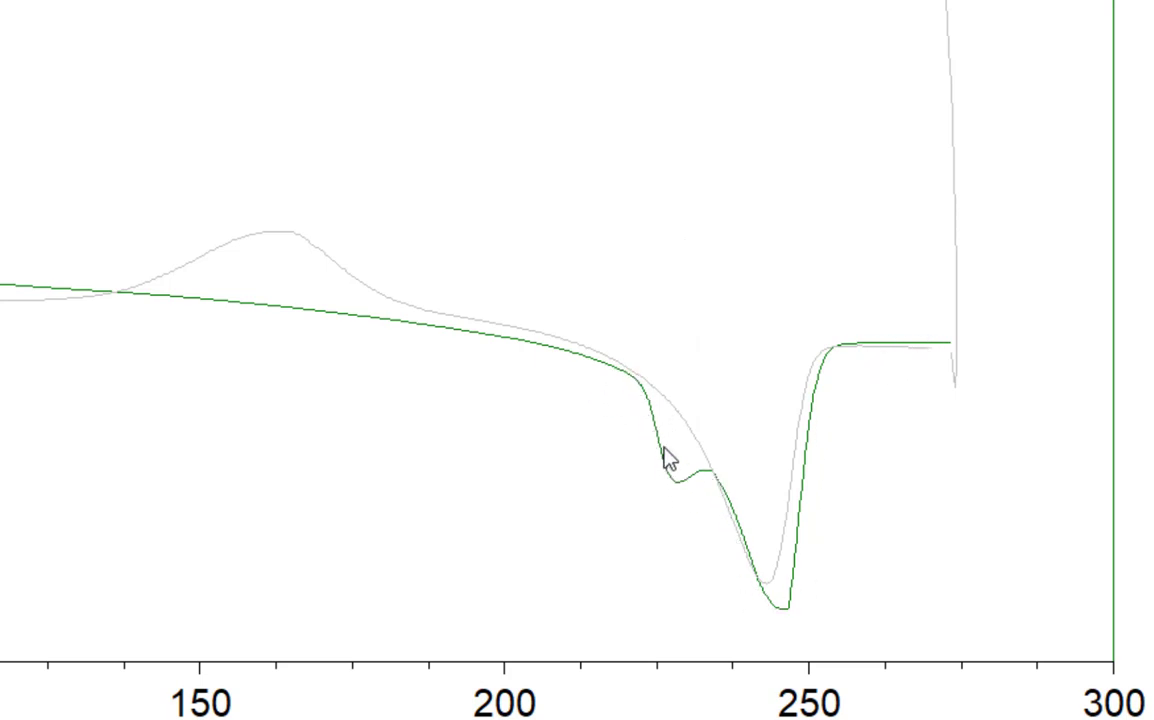
# Return the isolated Cycle 1 curve to Full Range so that all cycles are active again.
pyautogui.rightClick(160, 286)
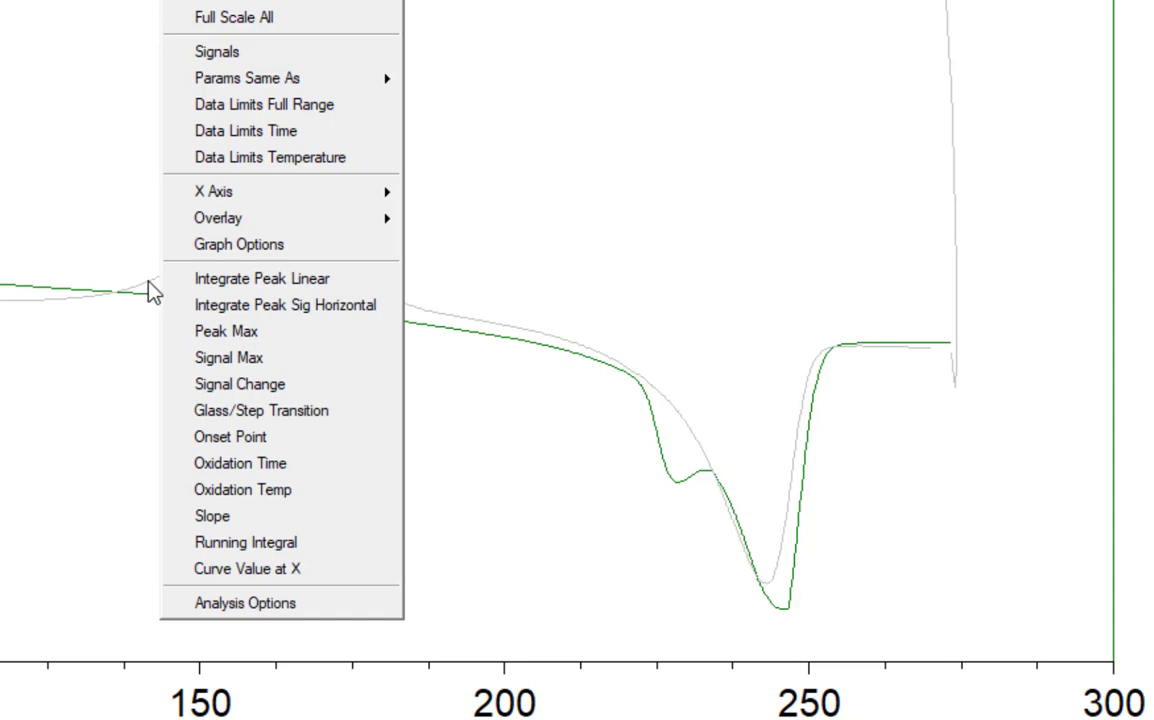
pyautogui.rightClick(150, 281)
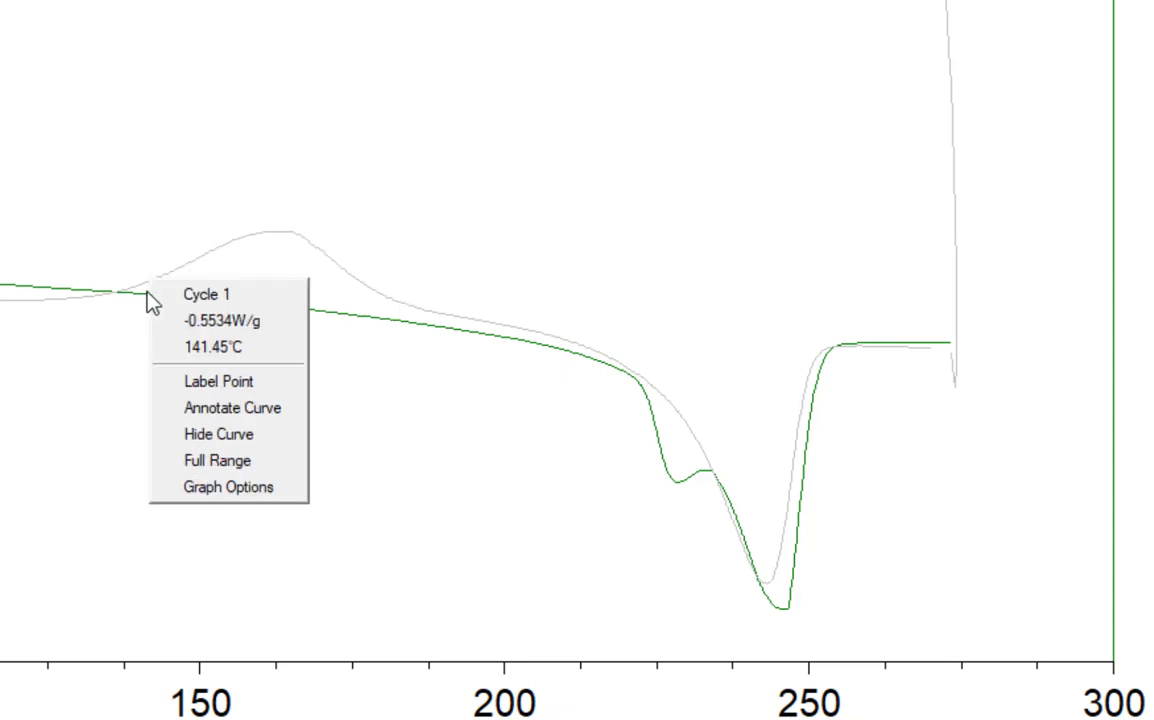
pyautogui.click(285, 461)
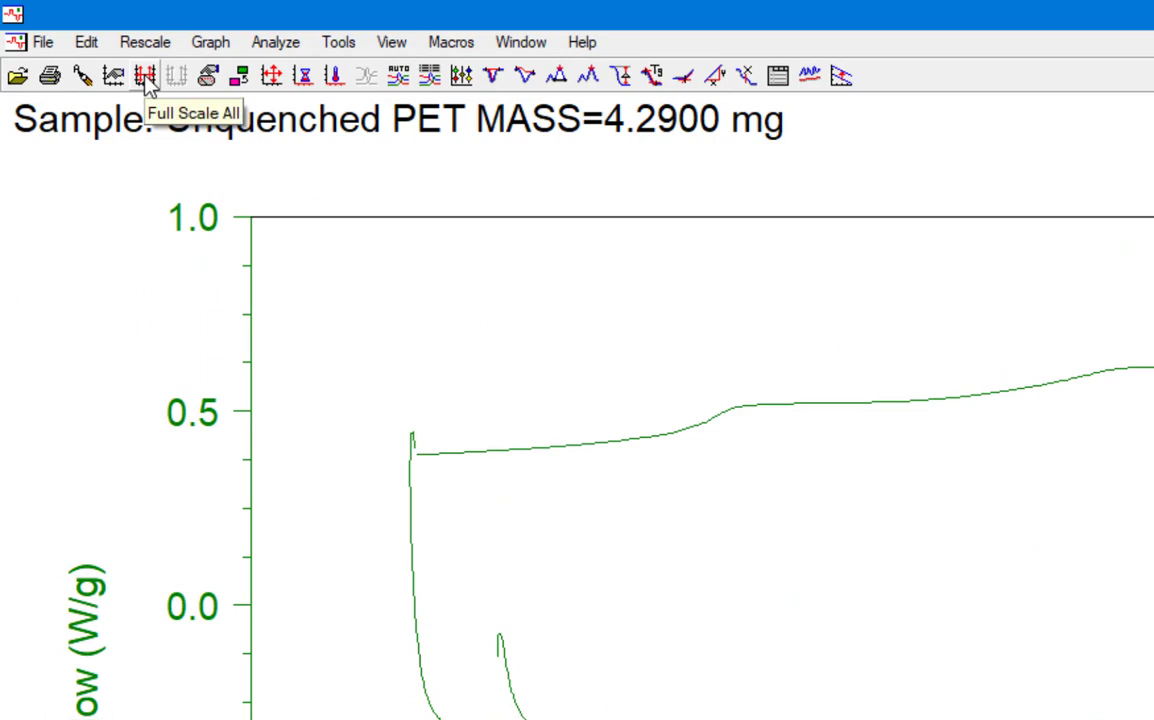
# Apply Full Scale All, isolate the Cycle 1 curve again and restore the full data range for all cycles.
pyautogui.click(145, 77)
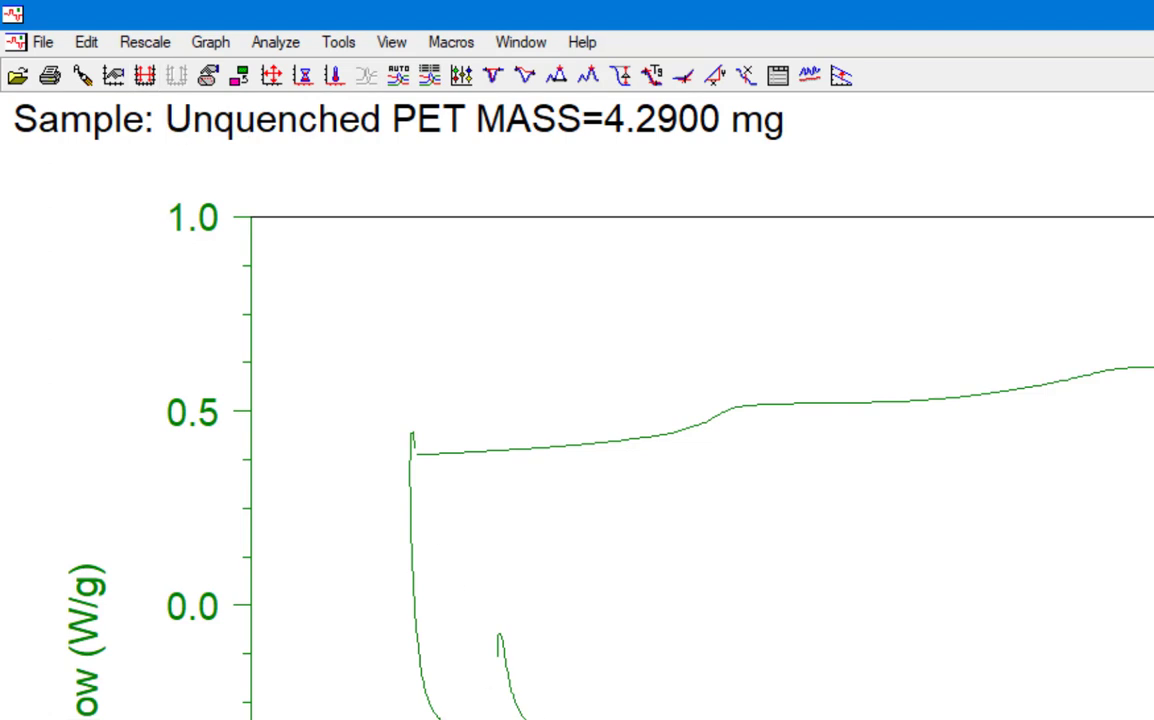
pyautogui.click(605, 718)
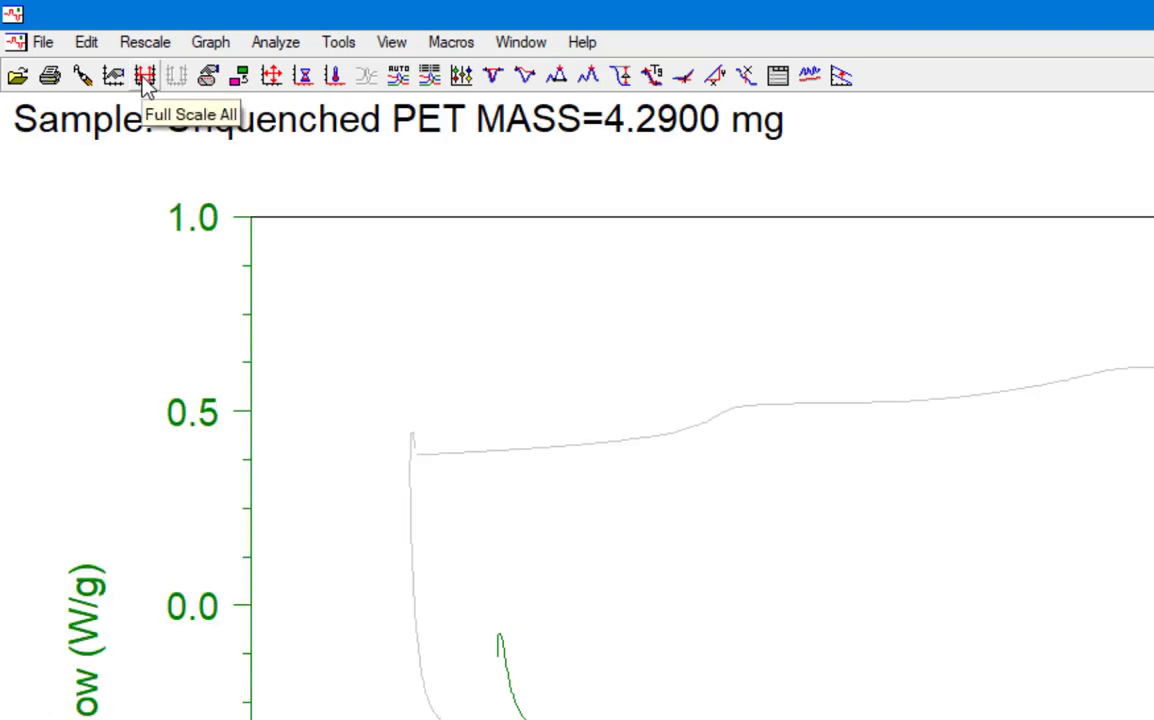
pyautogui.click(274, 88)
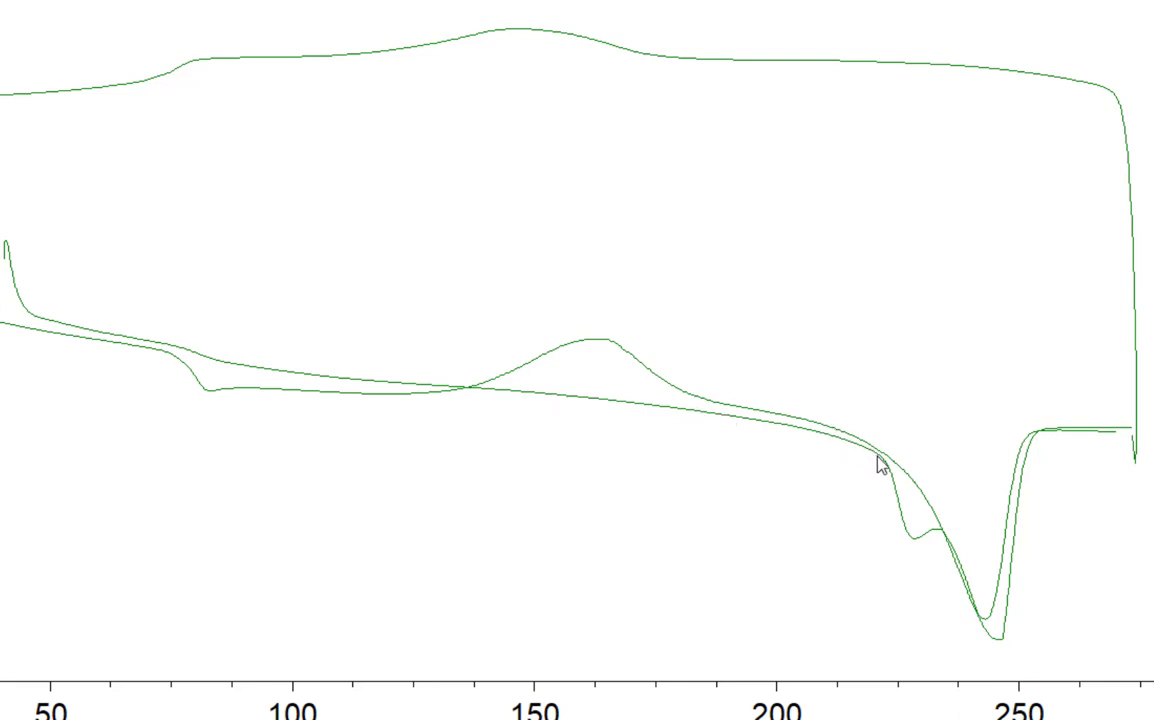
# Isolate the Cycle 1 heating curve again, return it to Full Range, and make the Cycle 2 cooling curve the analysis curve instead.
pyautogui.rightClick(705, 420)
pyautogui.click(771, 552)
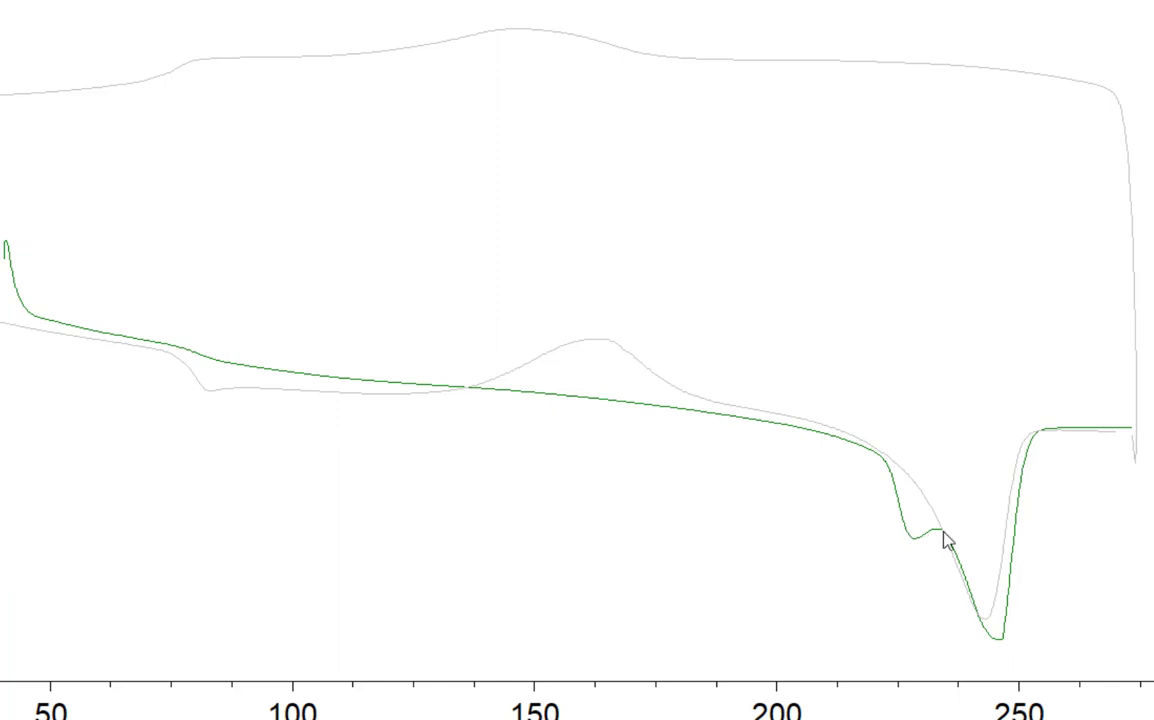
pyautogui.rightClick(598, 407)
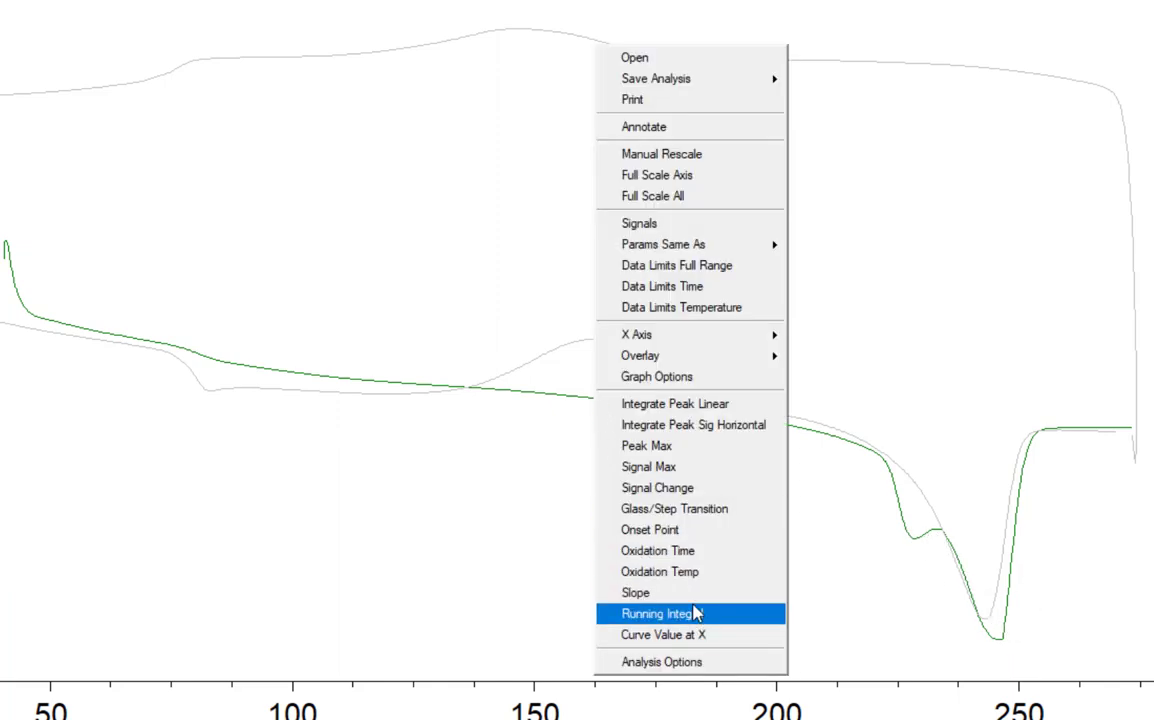
pyautogui.rightClick(523, 400)
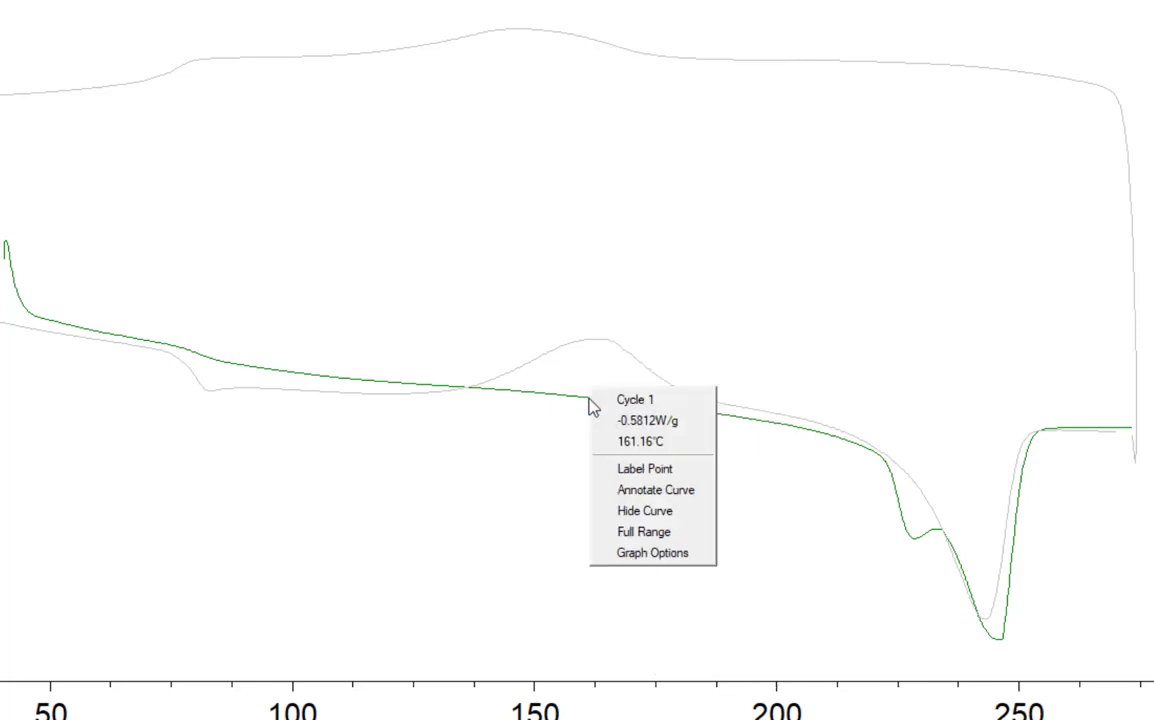
pyautogui.click(650, 534)
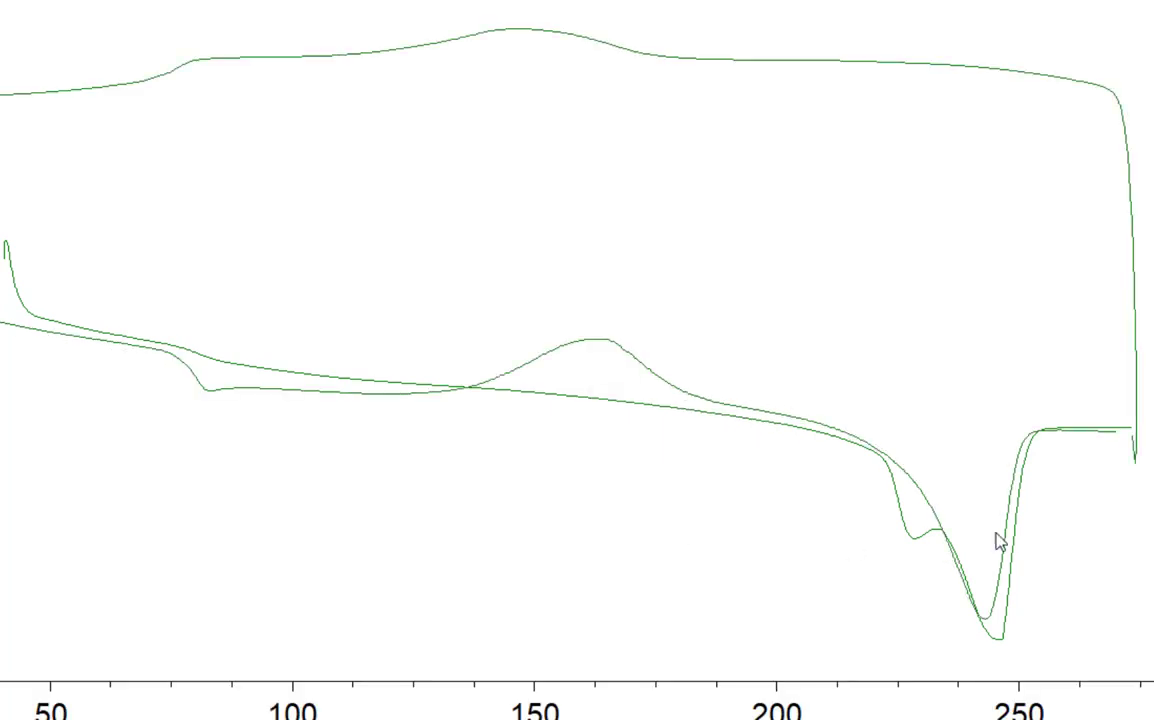
pyautogui.rightClick(1148, 395)
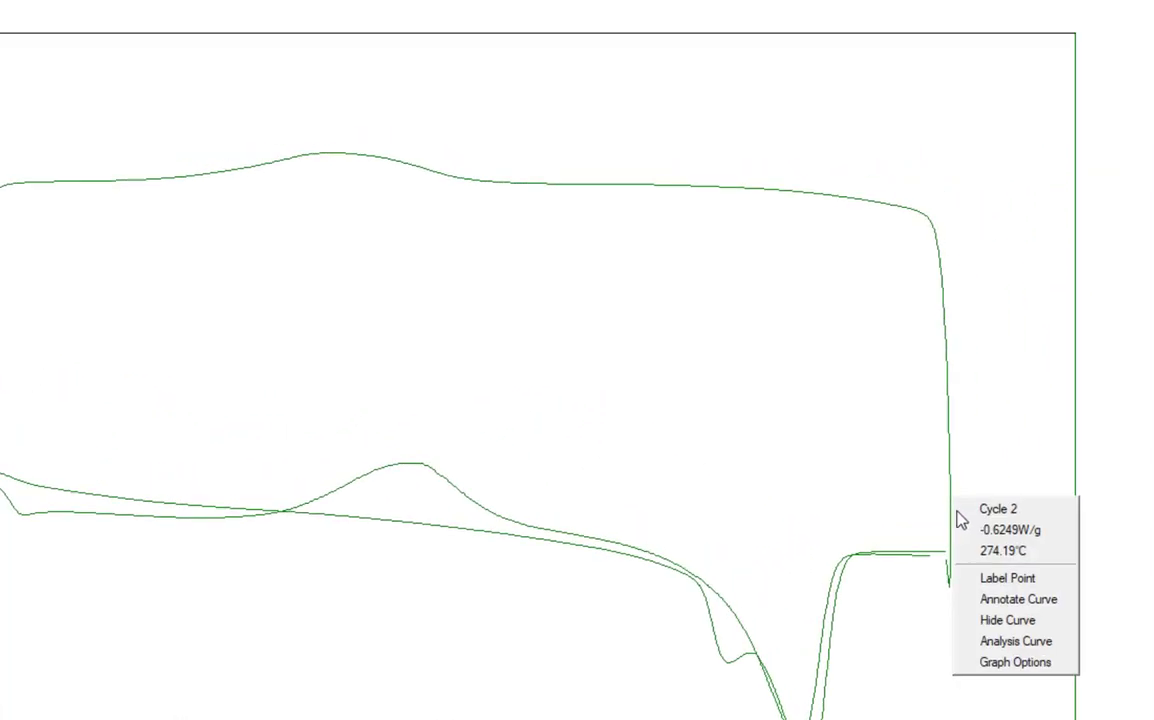
pyautogui.click(1040, 642)
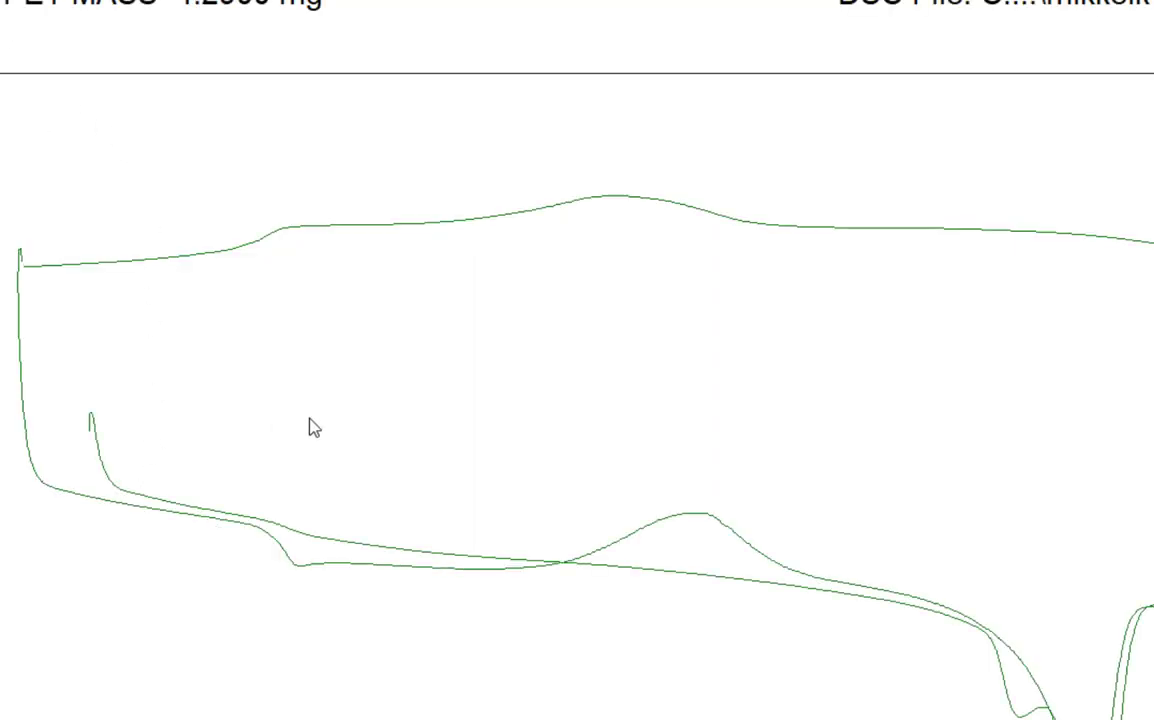
# Make the Cycle 3 heating curve the analysis curve and enlarge the region from about 33 to 200 °C around its glass transition and crystallization peak.
pyautogui.rightClick(190, 515)
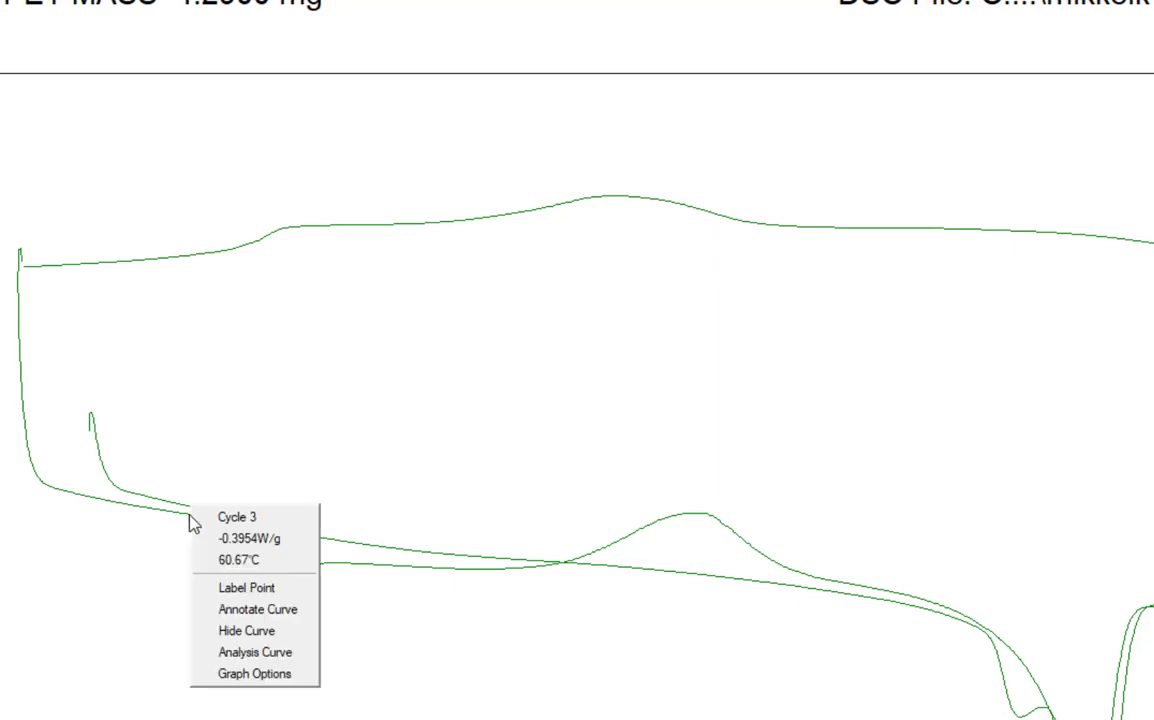
pyautogui.click(307, 656)
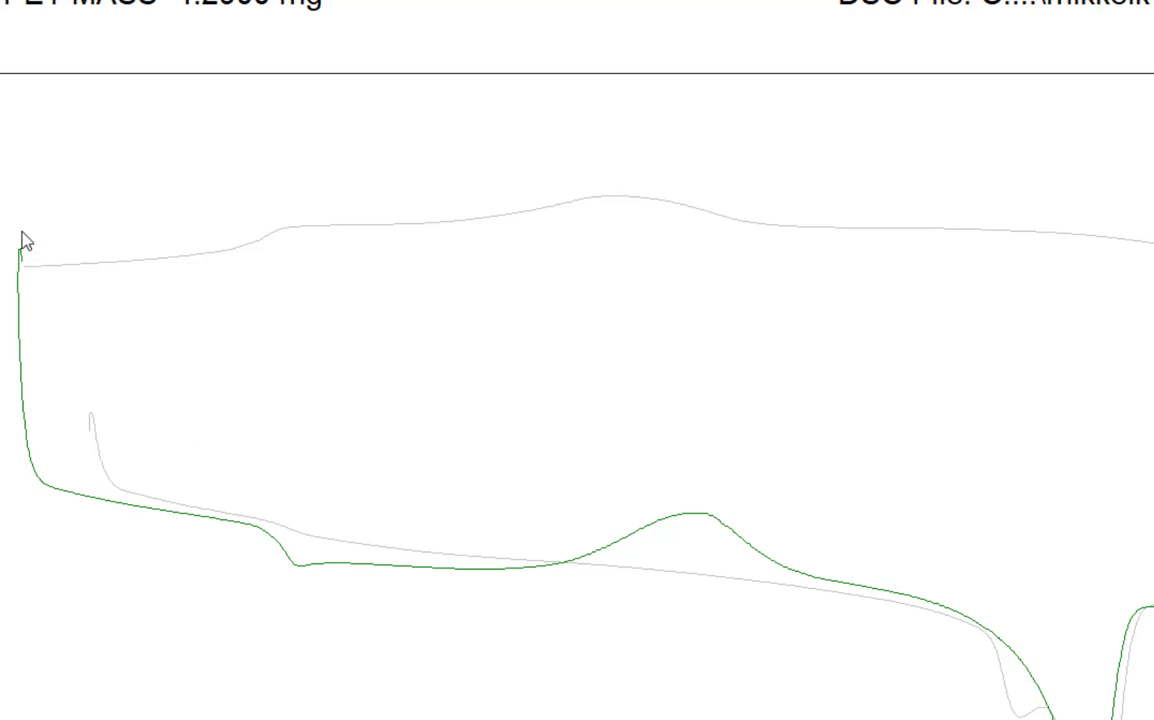
pyautogui.click(318, 50)
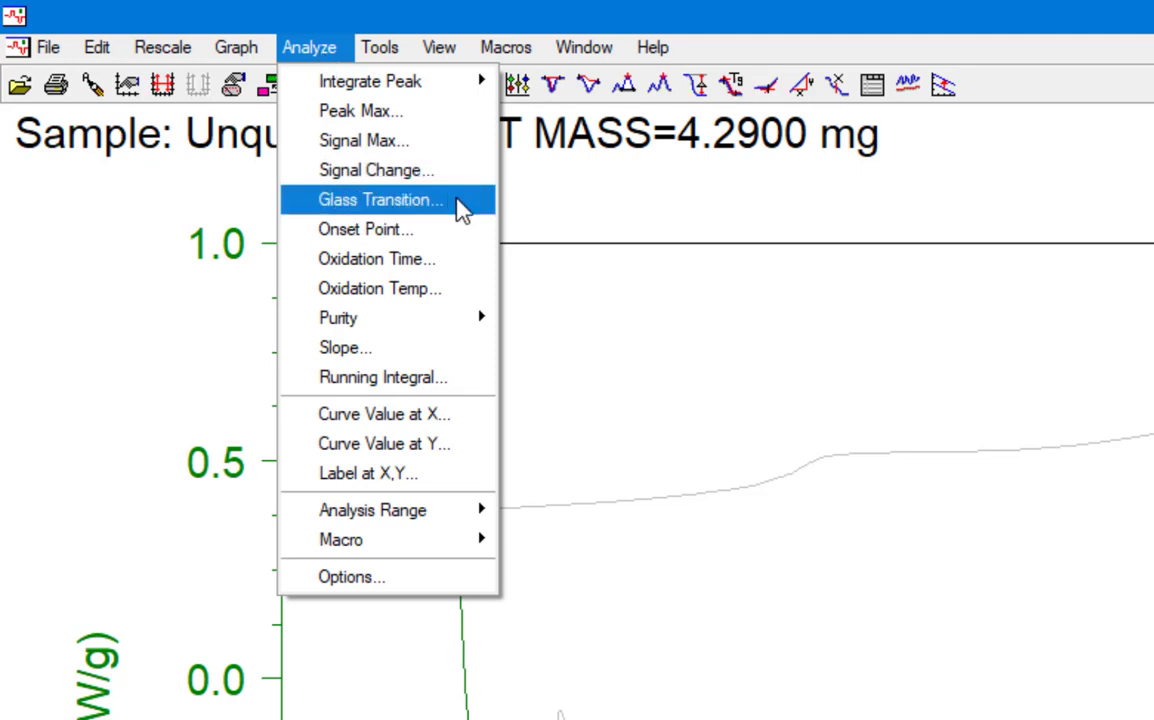
pyautogui.click(702, 458)
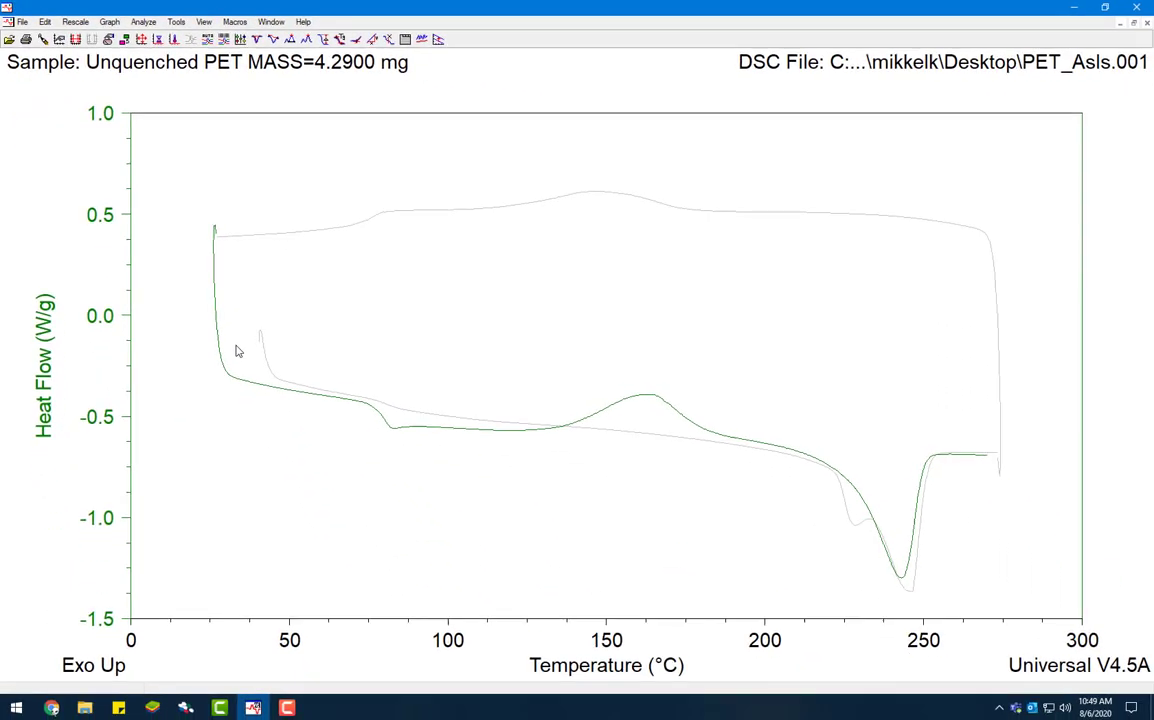
pyautogui.moveTo(237, 350); pyautogui.dragTo(765, 518)
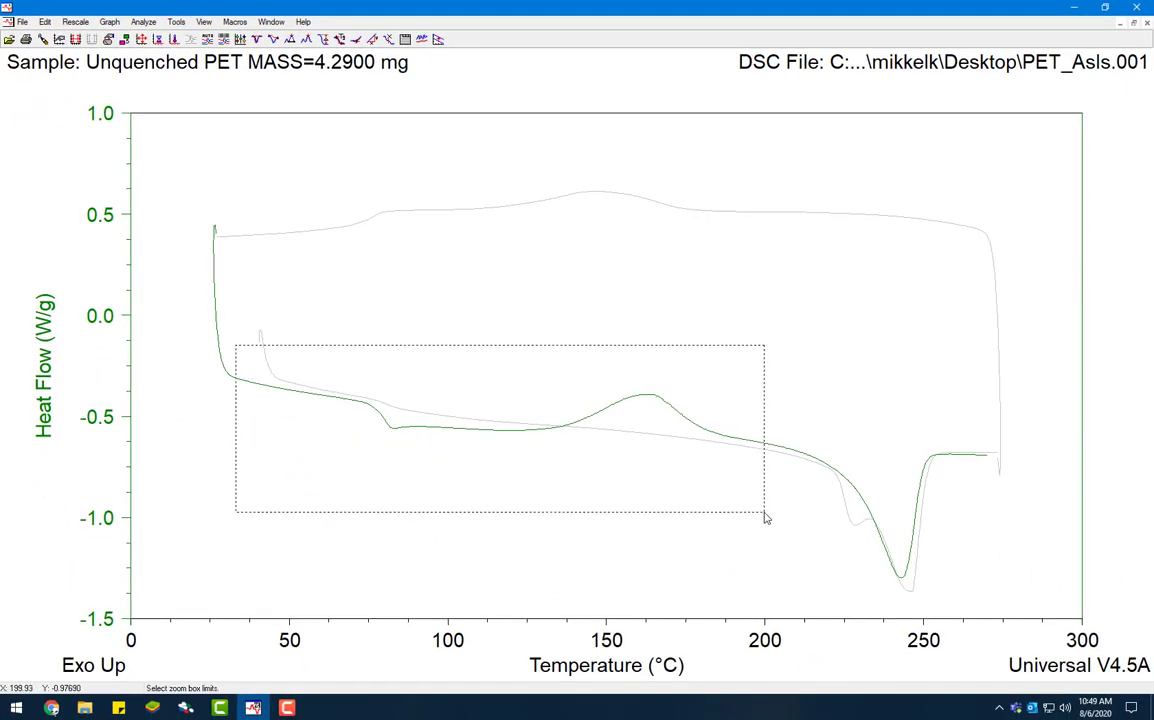
pyautogui.click(403, 391)
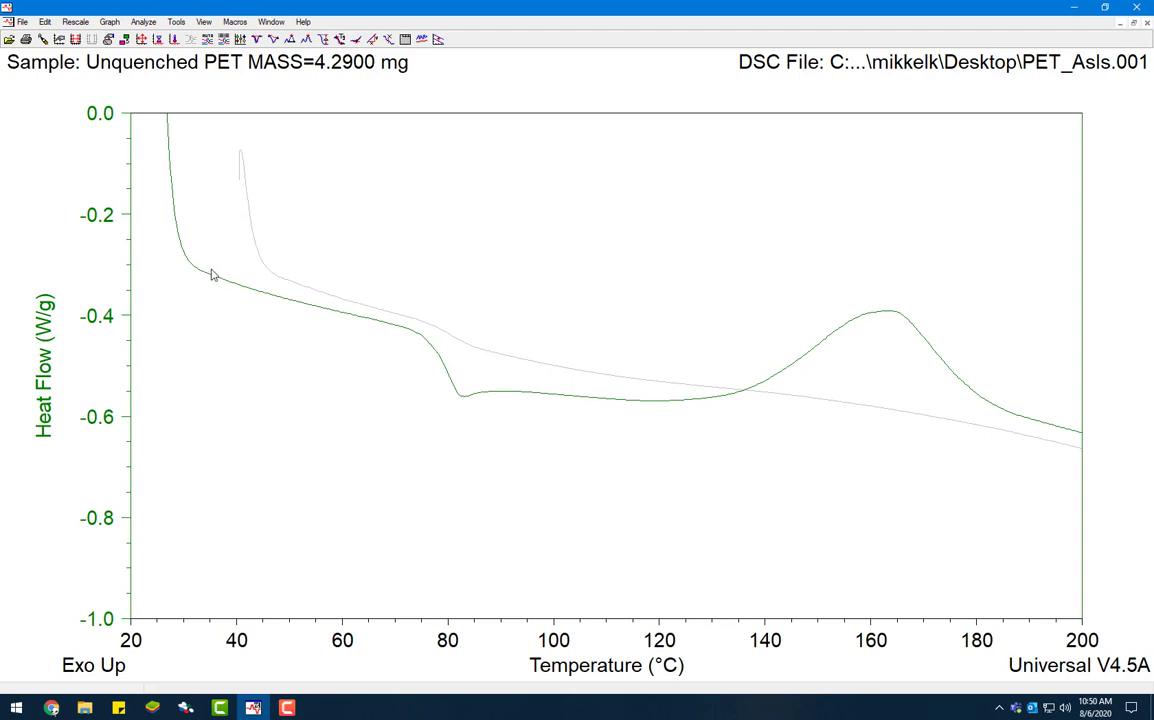
# Run a Glass Transition analysis on the Cycle 3 step, with limits at about 68 °C before it and 91 °C after it.
pyautogui.click(142, 22)
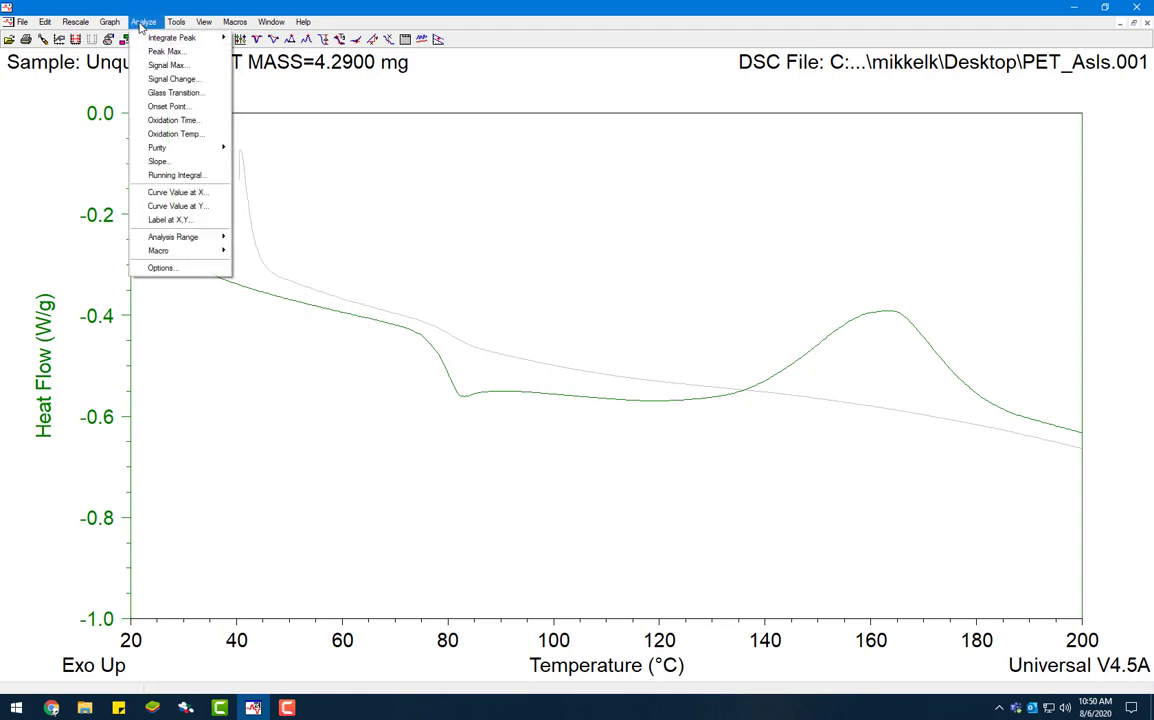
pyautogui.click(211, 95)
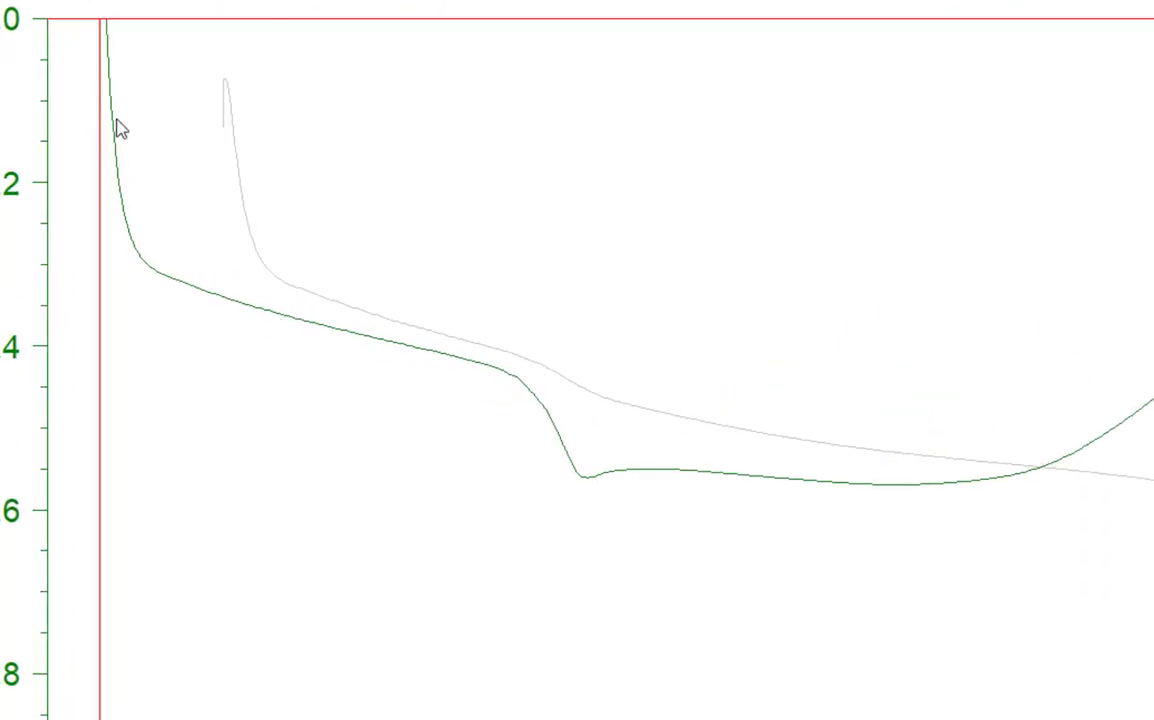
pyautogui.click(103, 26)
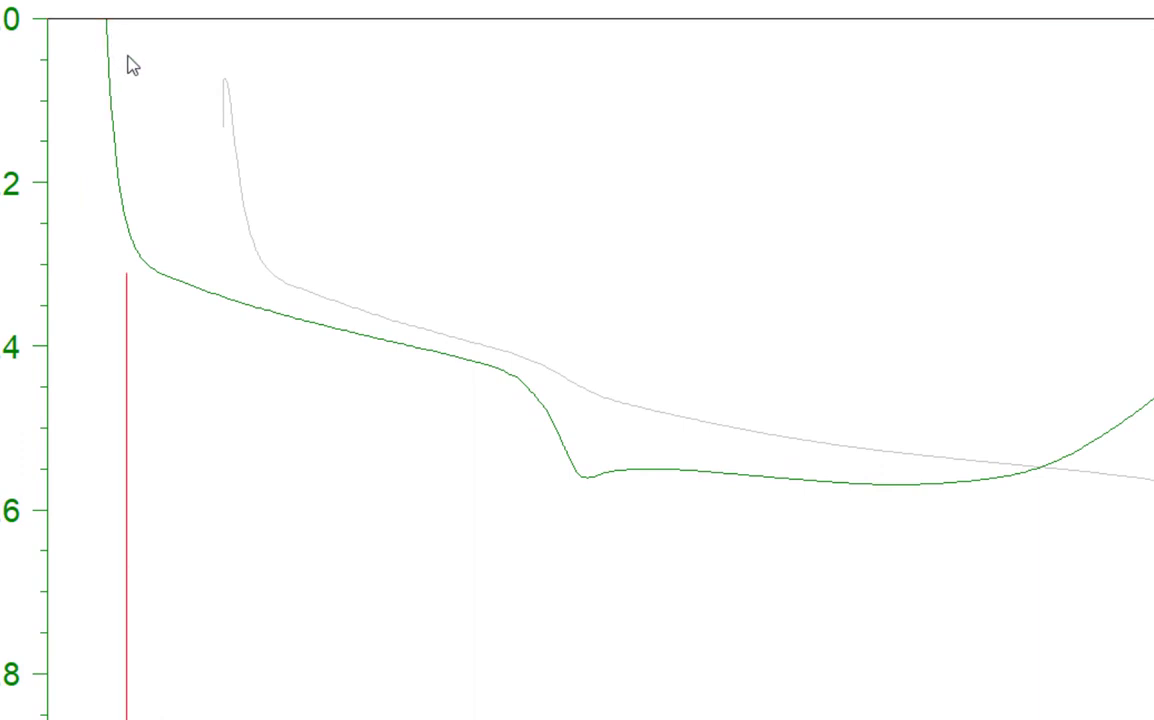
pyautogui.moveTo(172, 253); pyautogui.dragTo(341, 347)
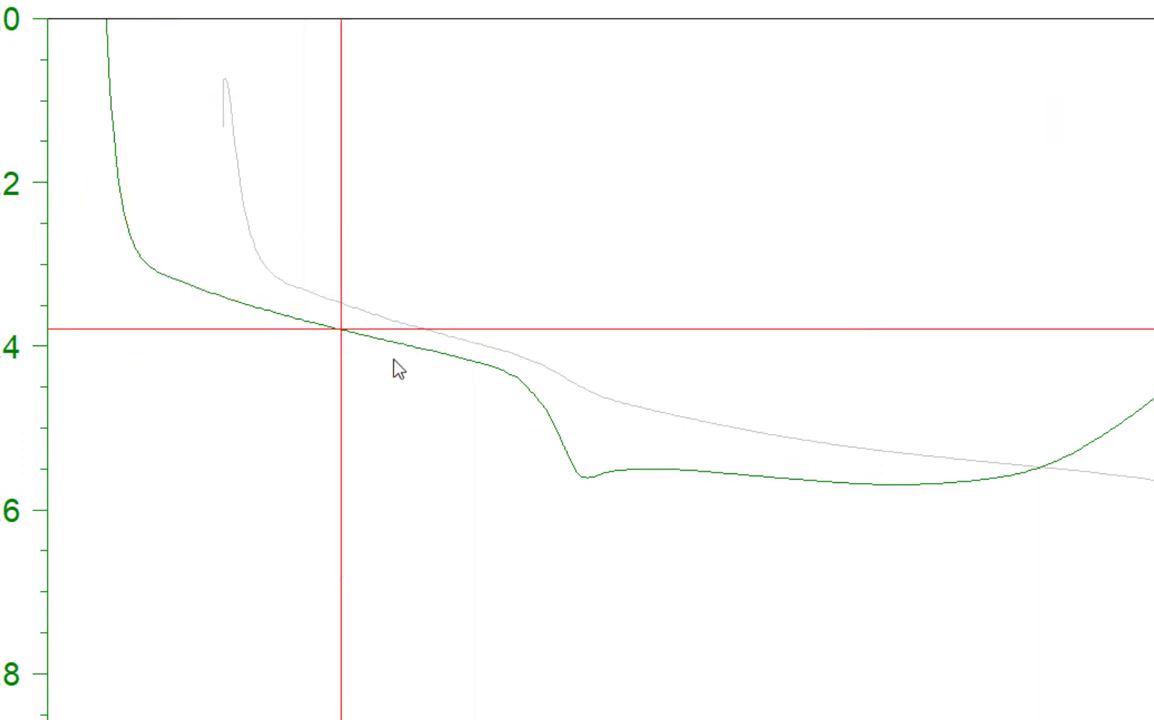
pyautogui.click(456, 359)
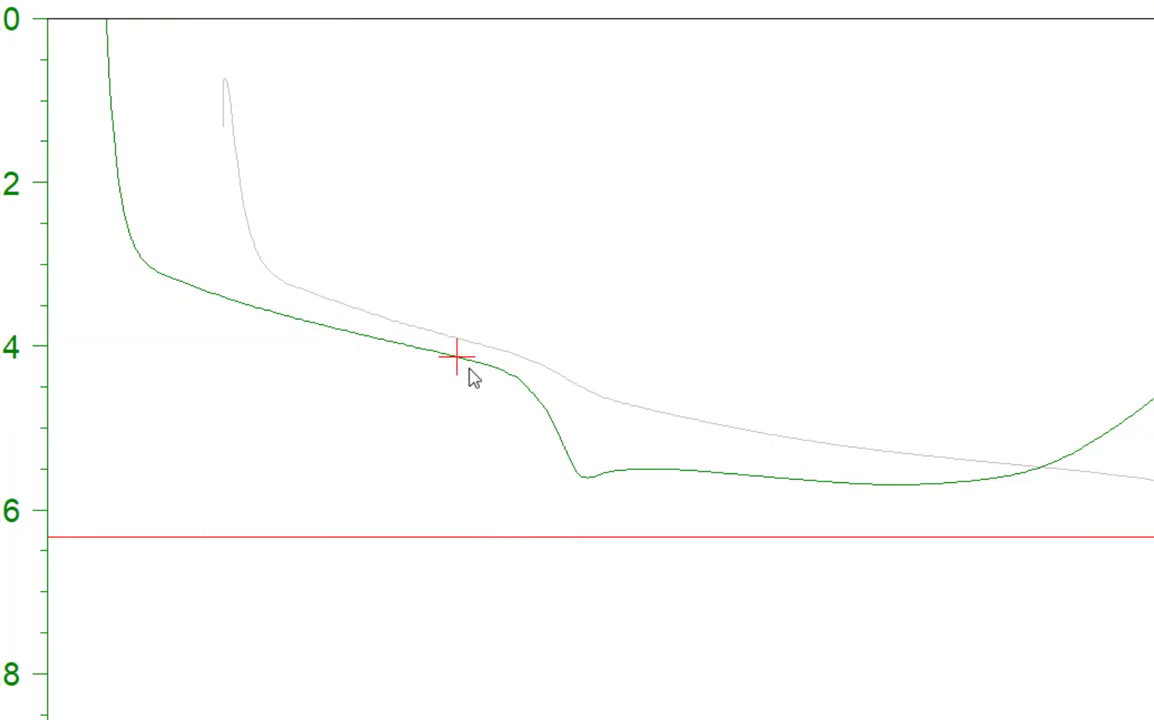
pyautogui.click(662, 478)
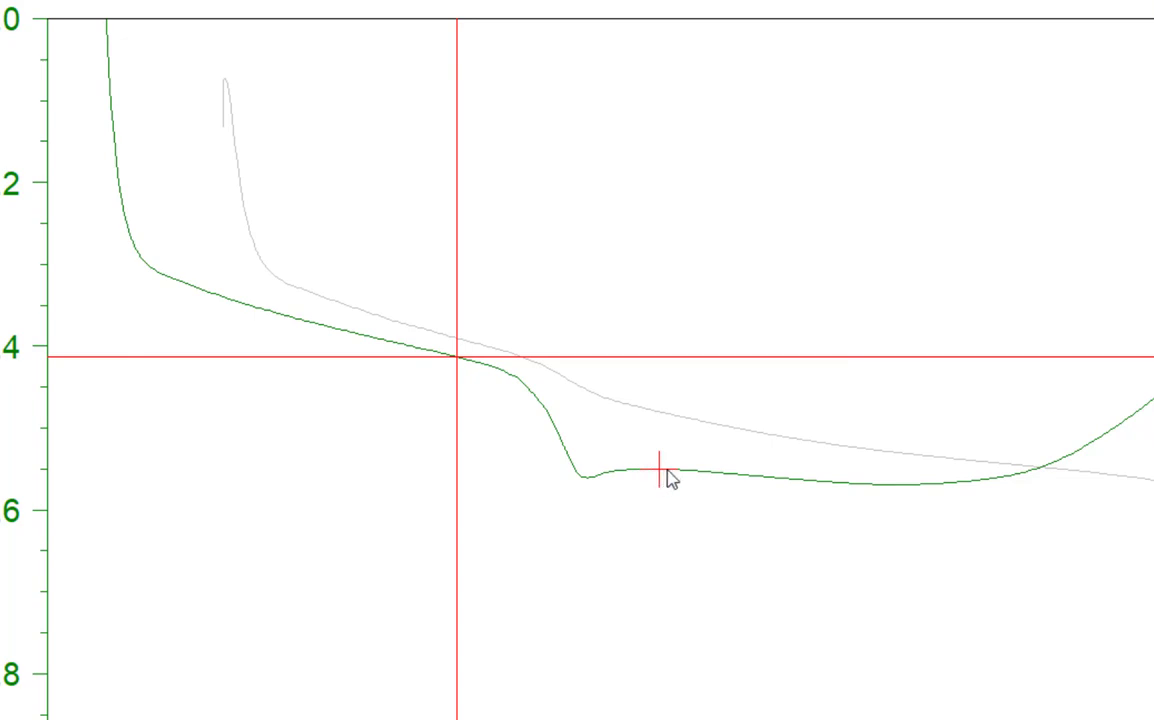
pyautogui.click(479, 362)
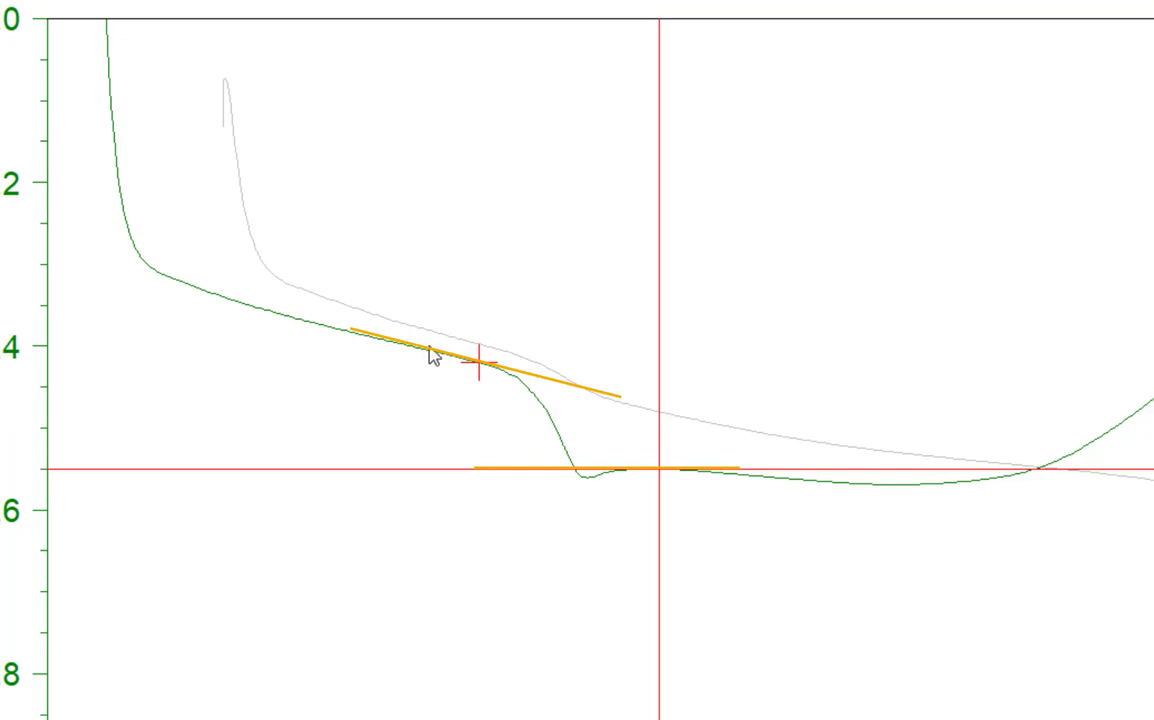
pyautogui.click(470, 368)
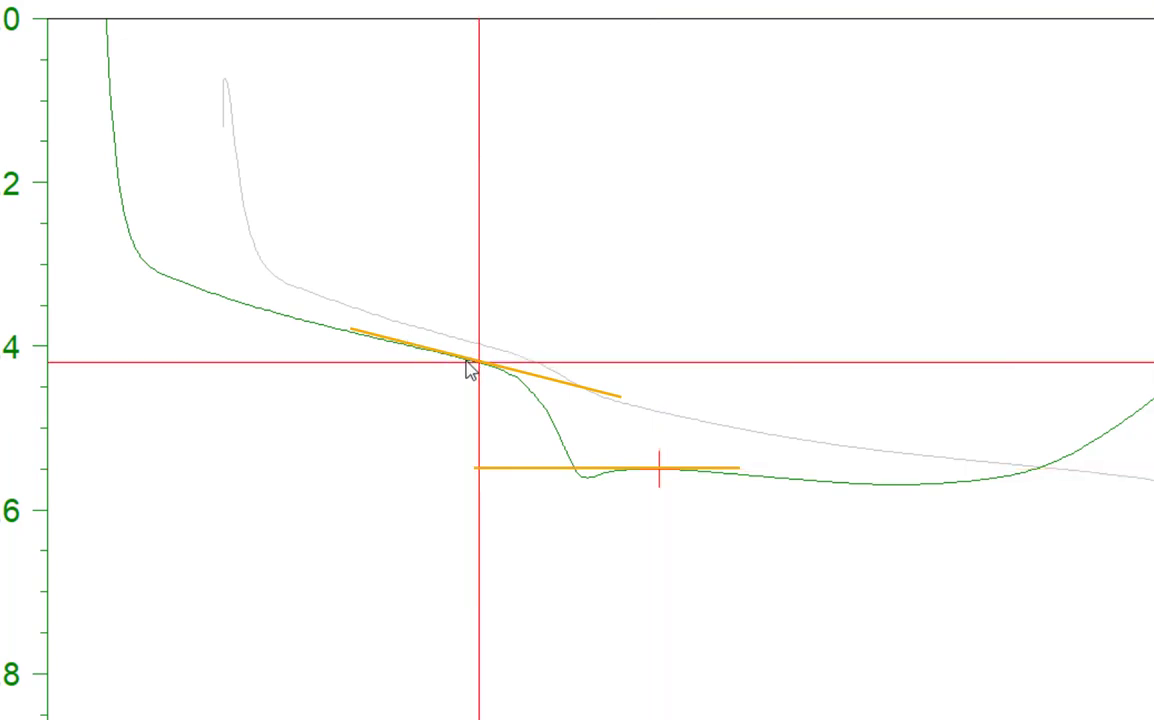
pyautogui.click(465, 366)
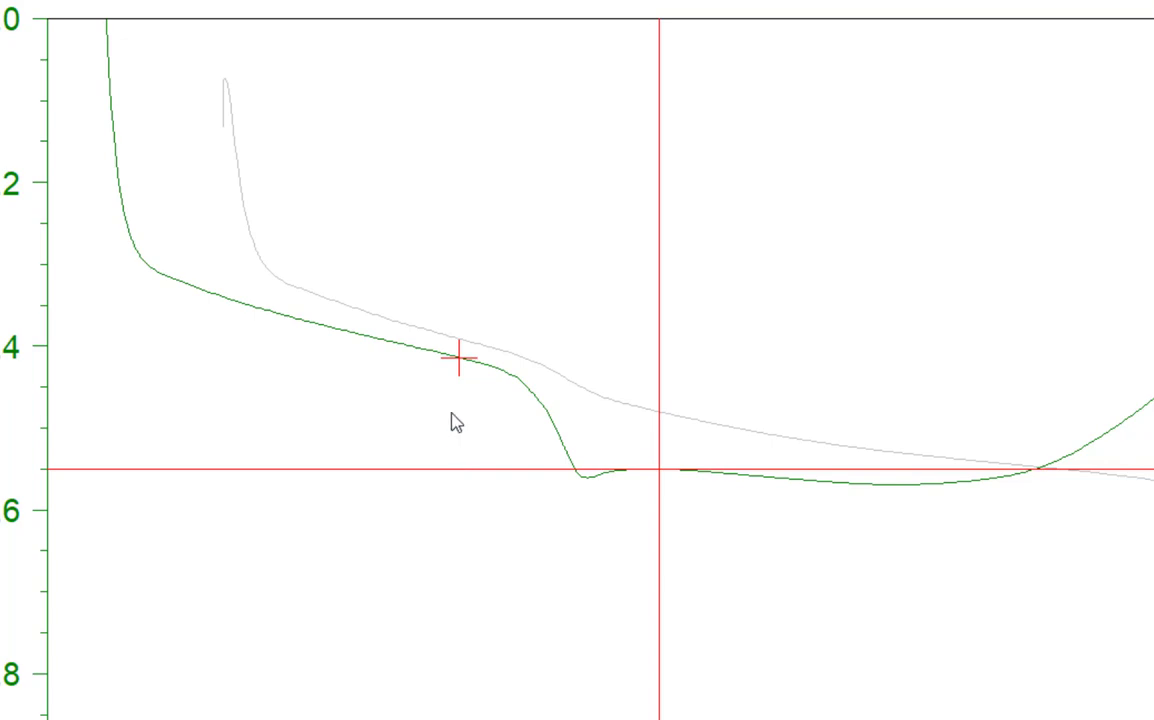
pyautogui.press('Return')
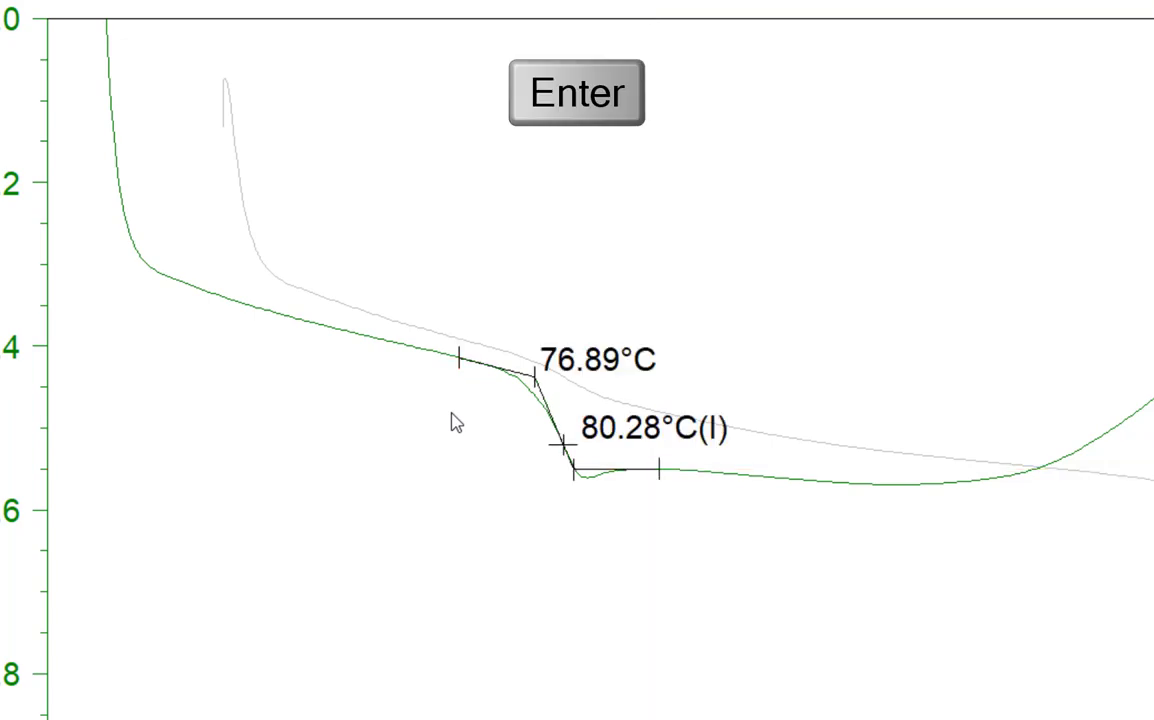
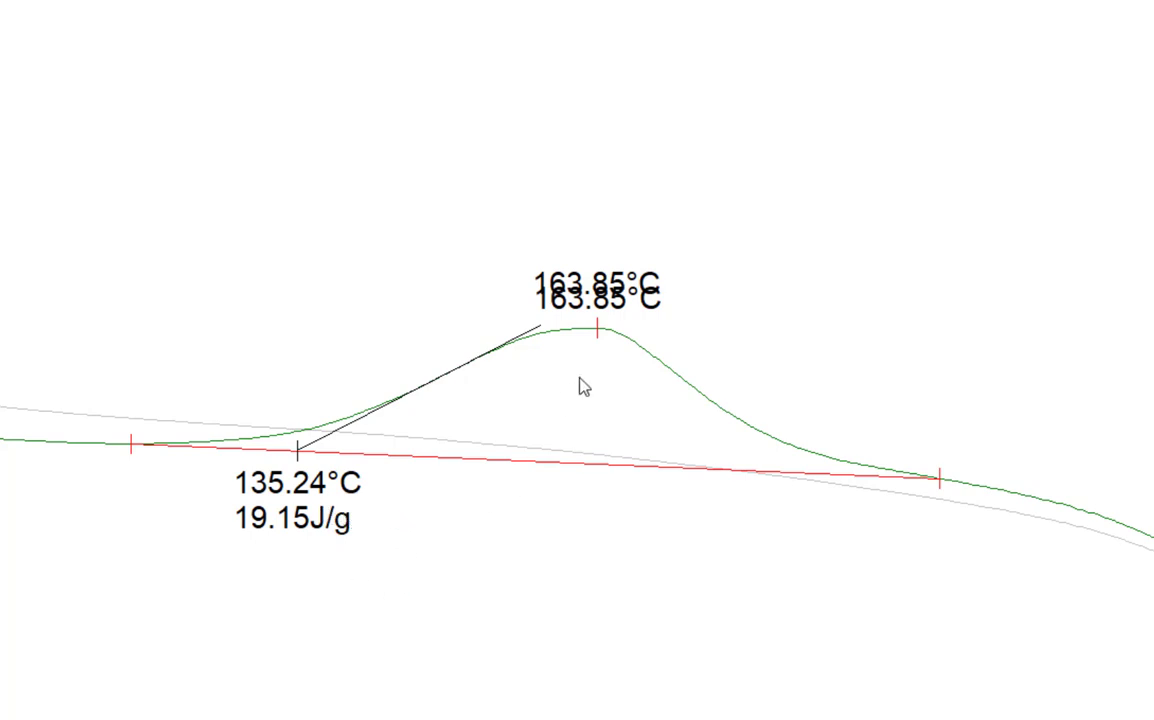
# Delete the peak integration result and the separate peak temperature result from the Cycle 3 crystallization peak.
pyautogui.rightClick(577, 314)
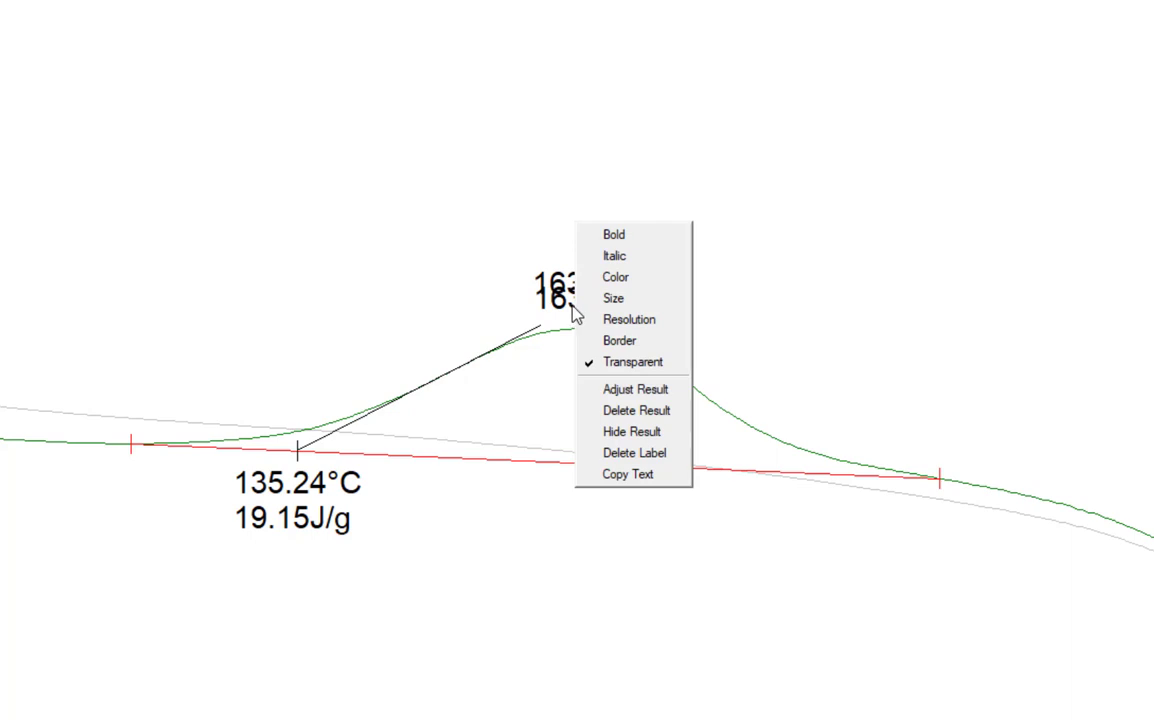
pyautogui.click(667, 418)
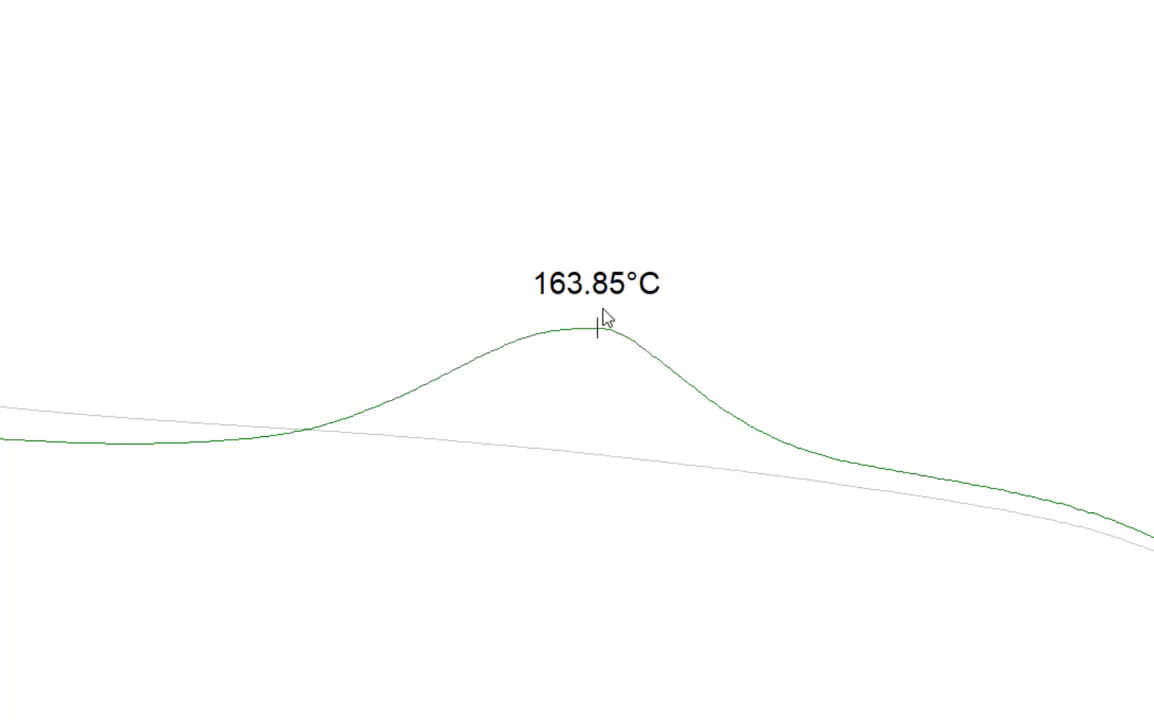
pyautogui.rightClick(571, 292)
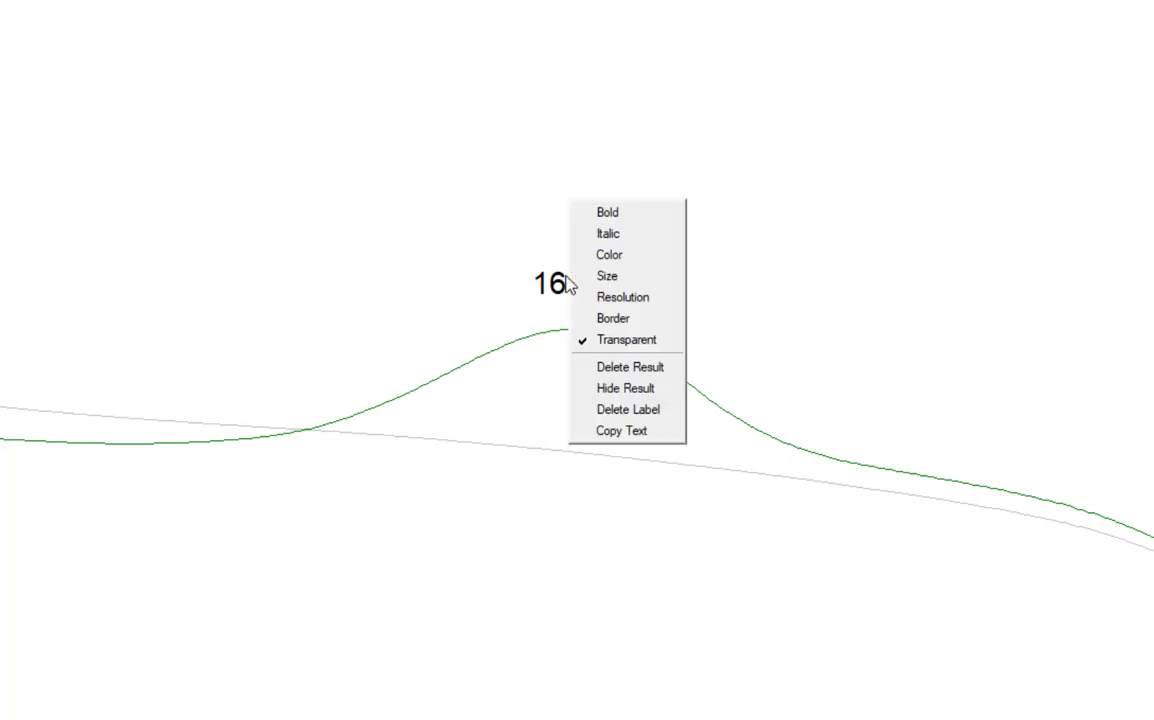
pyautogui.click(621, 370)
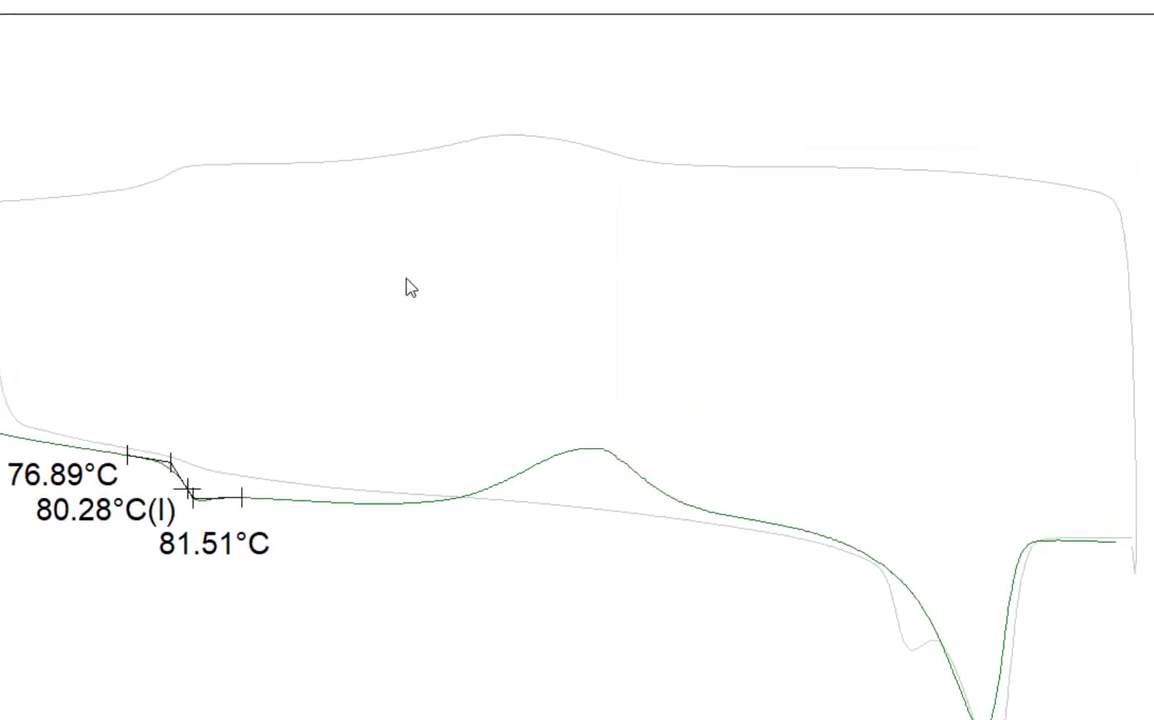
# Add Heat Flow (W/g) as the Y2 signal with type Derivative (temp), keeping Temperature on the X axis.
pyautogui.rightClick(407, 282)
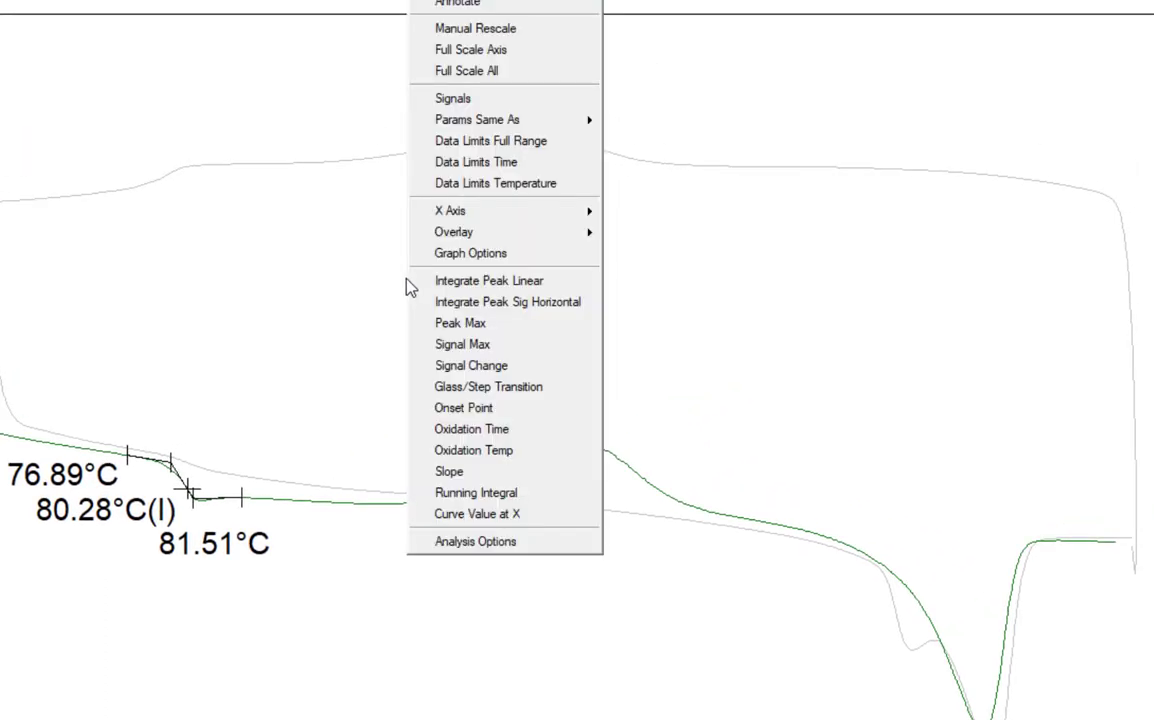
pyautogui.click(500, 100)
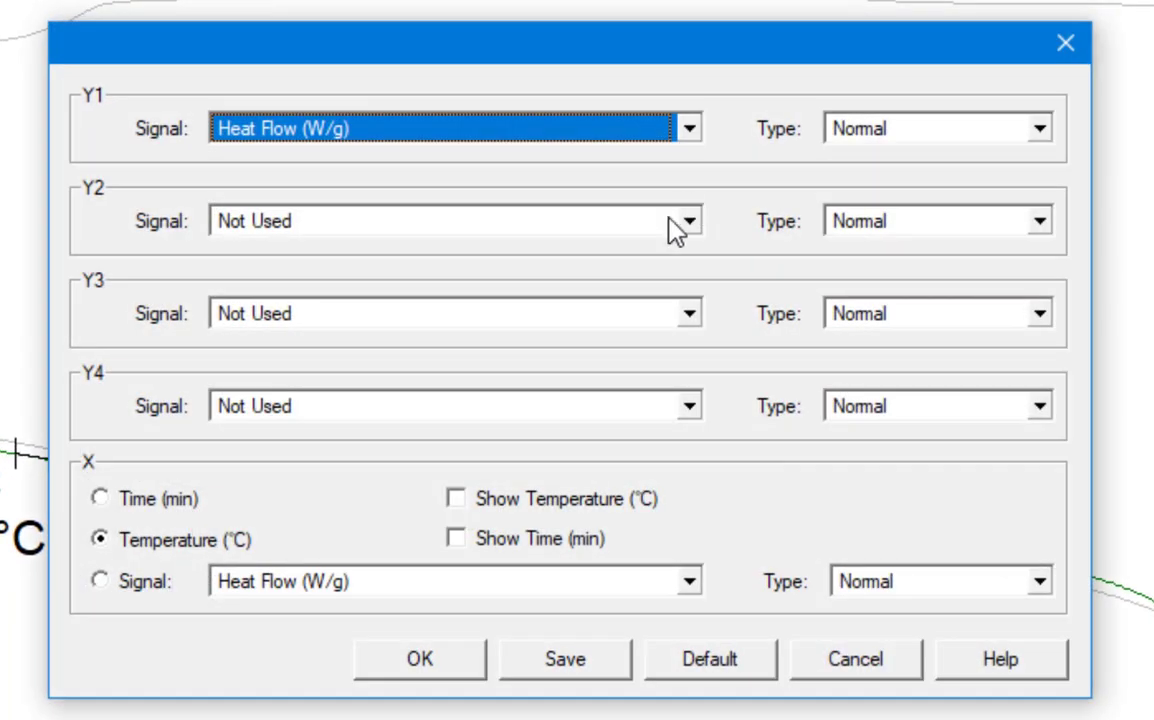
pyautogui.click(598, 224)
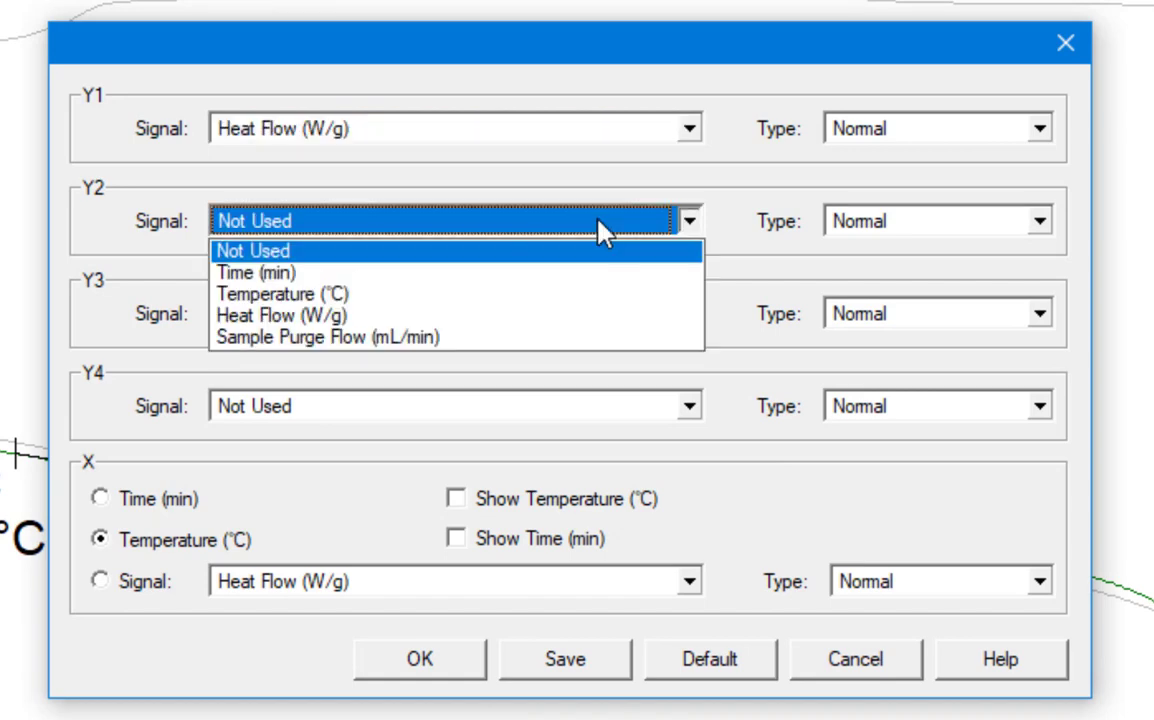
pyautogui.click(566, 318)
pyautogui.click(890, 224)
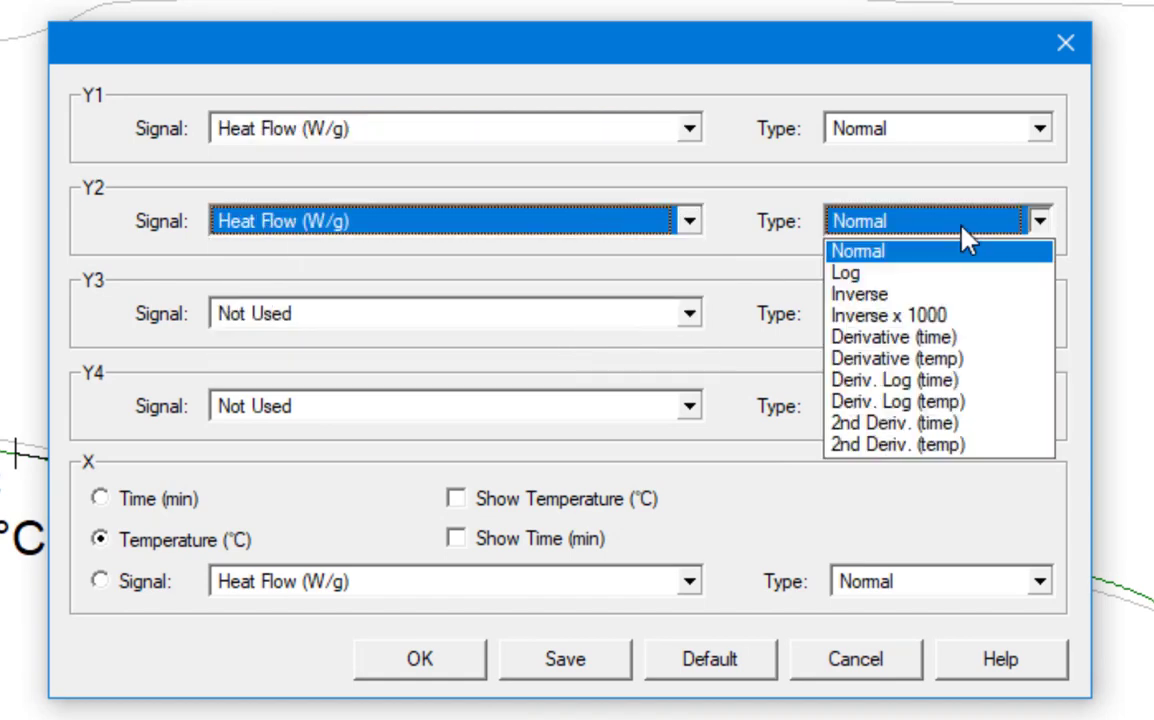
pyautogui.click(1030, 360)
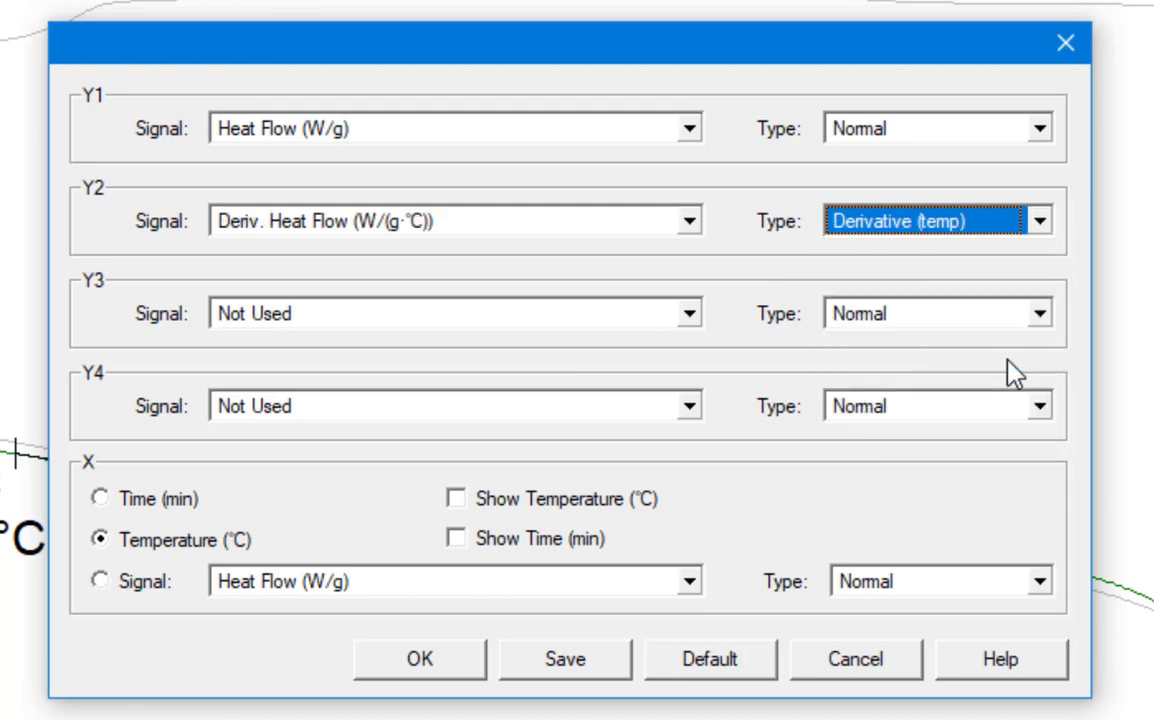
pyautogui.click(466, 657)
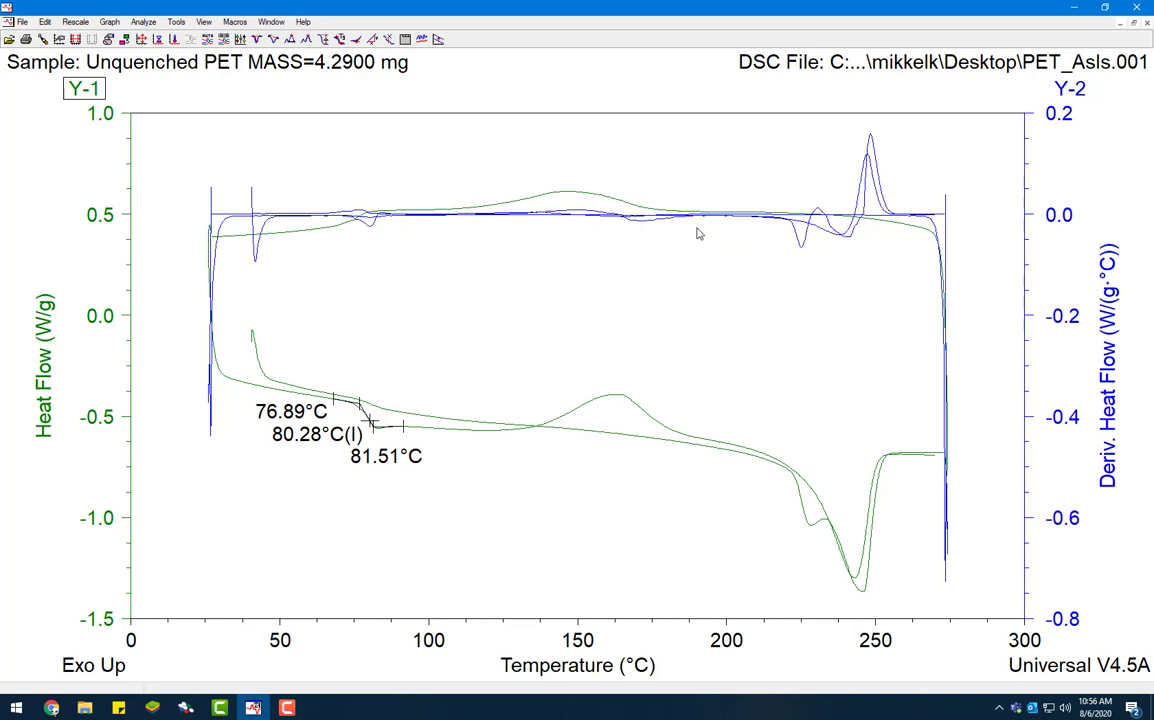
# Try the 2nd Deriv. (temp) type for the Y2 heat flow signal.
pyautogui.rightClick(560, 251)
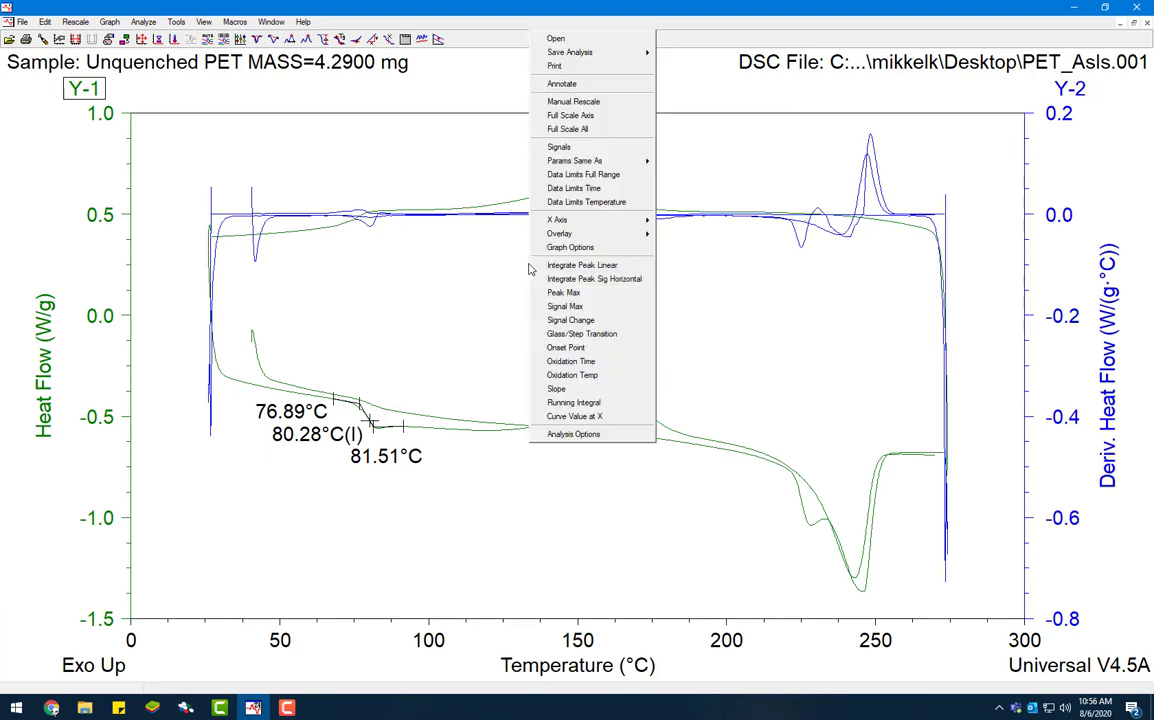
pyautogui.click(570, 144)
pyautogui.click(690, 302)
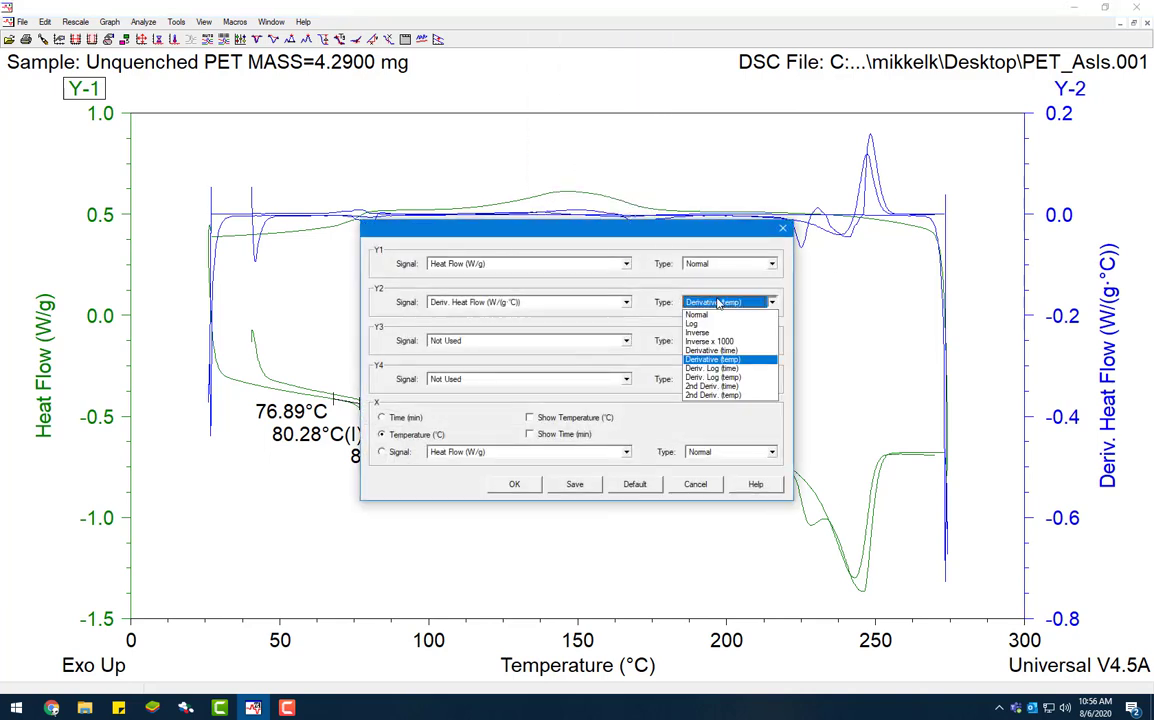
pyautogui.click(745, 400)
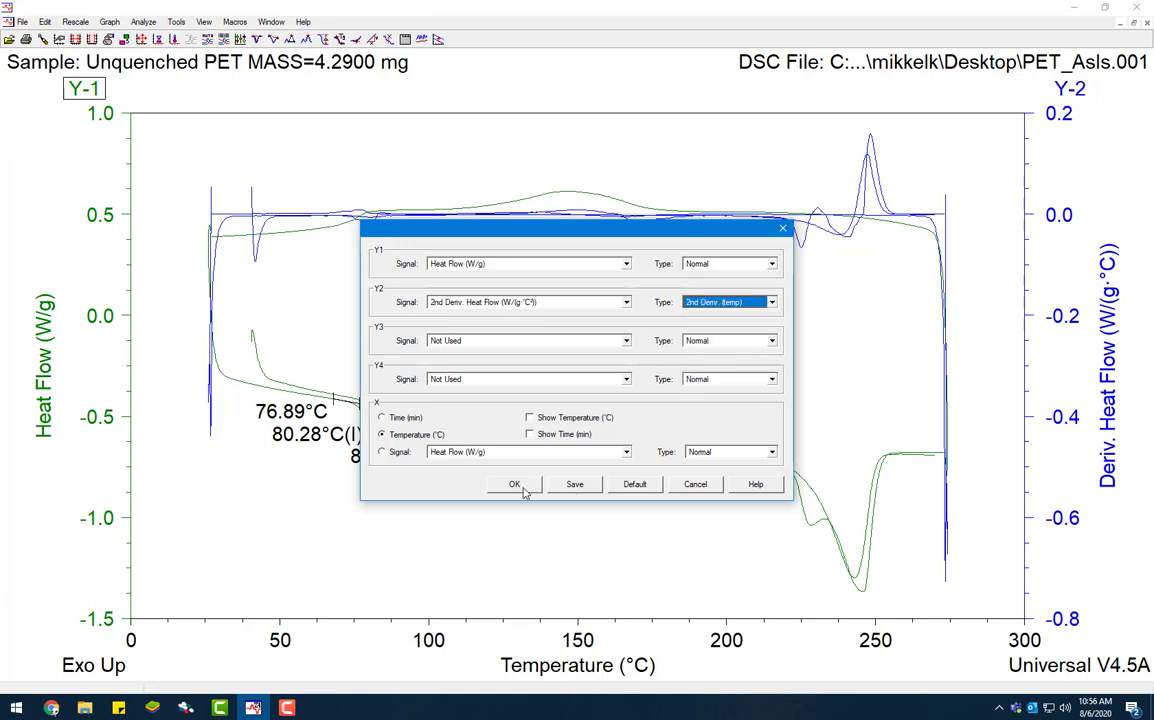
pyautogui.click(514, 484)
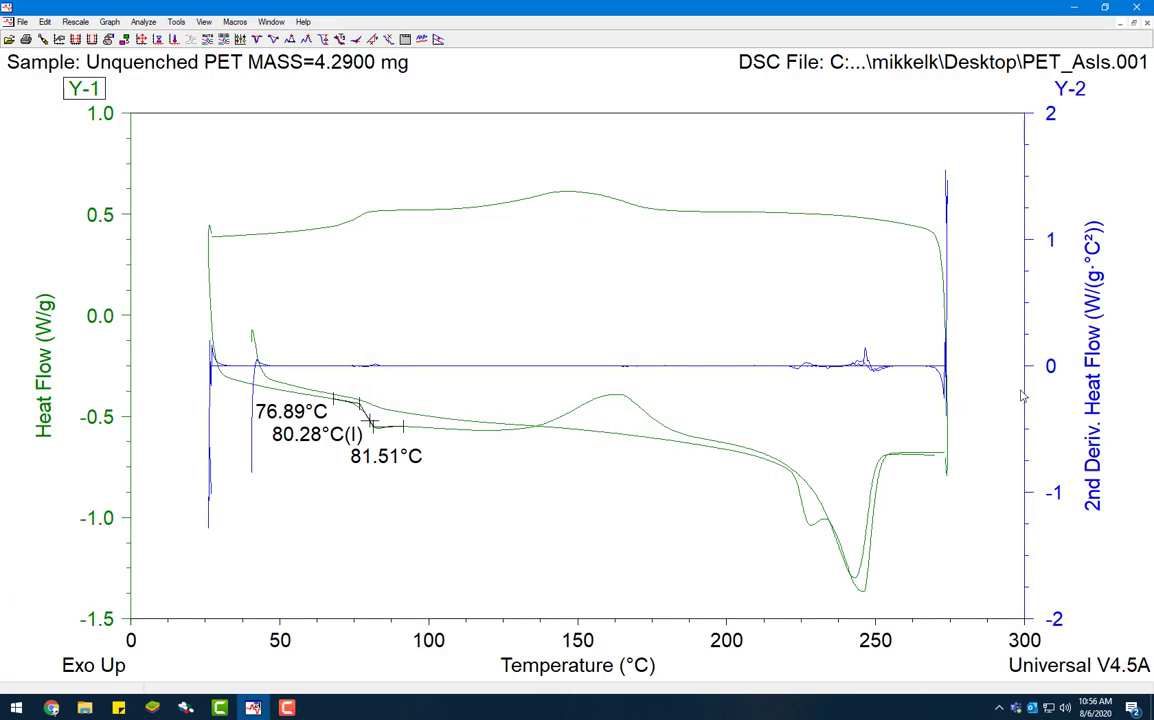
# Set the Y2 heat flow signal's type back to Derivative (temp).
pyautogui.rightClick(577, 293)
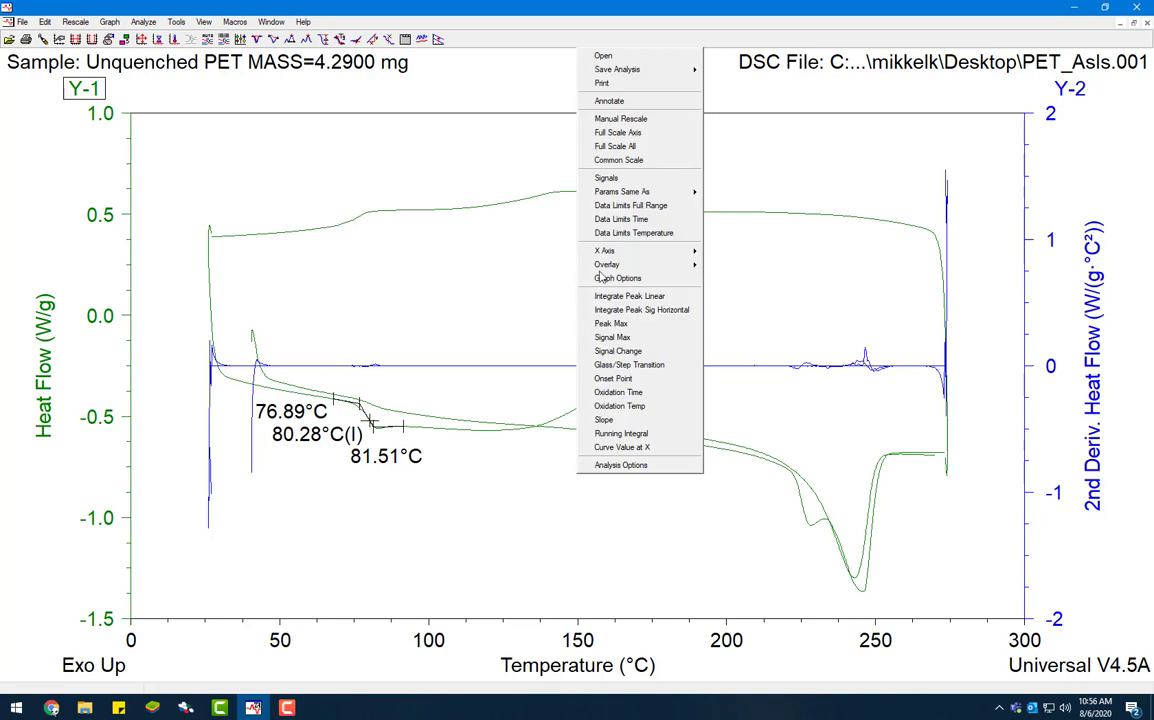
pyautogui.click(643, 181)
pyautogui.click(771, 302)
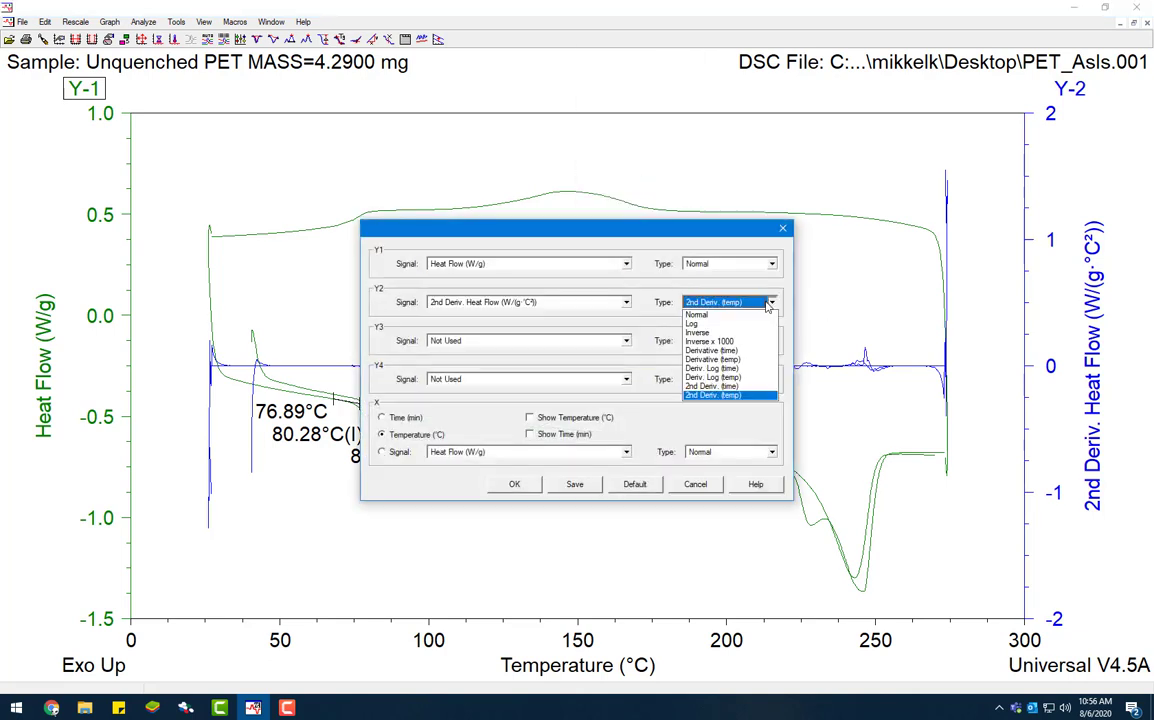
pyautogui.click(751, 366)
pyautogui.click(514, 484)
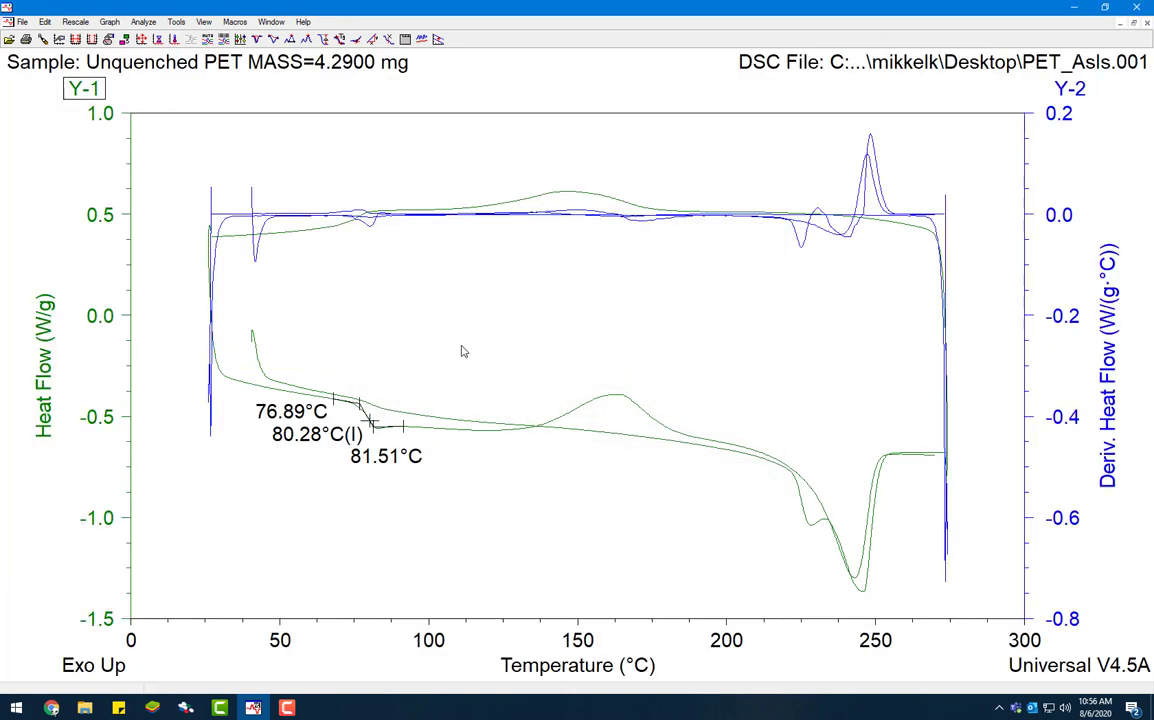
# Enlarge the crystallization peak region from 100 to 220 °C and rescale the Y2 axis to run from -0.2 to 0.2.
pyautogui.moveTo(462, 345); pyautogui.dragTo(736, 487)
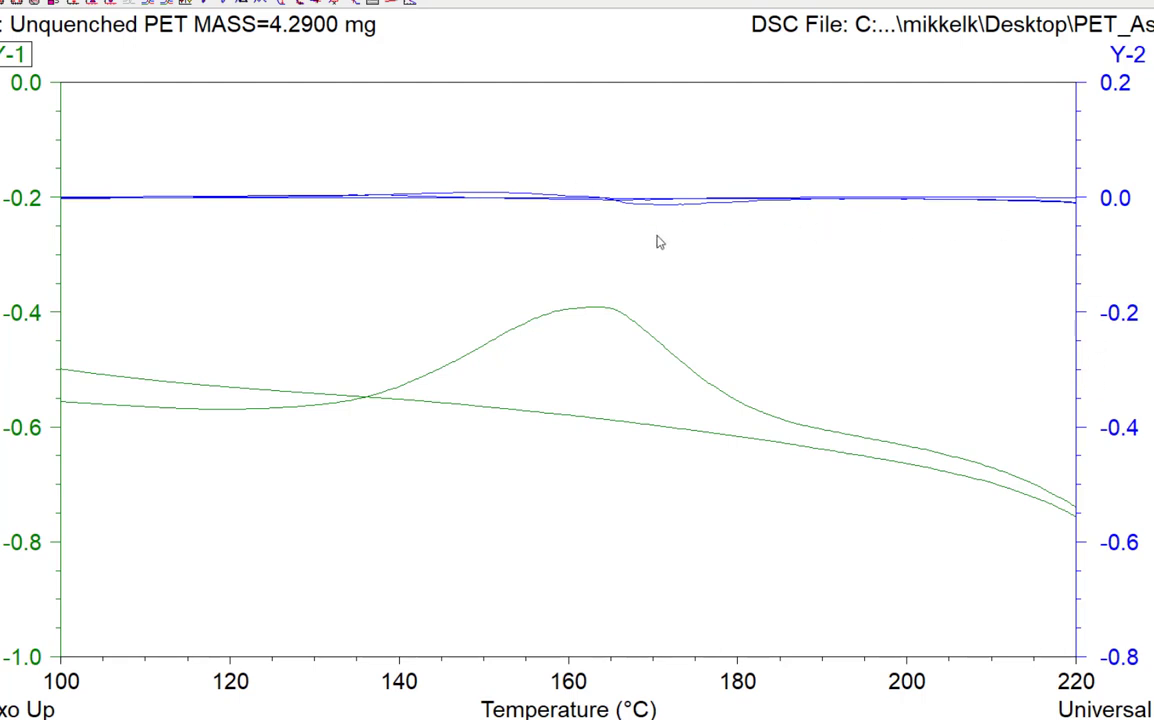
pyautogui.rightClick(561, 223)
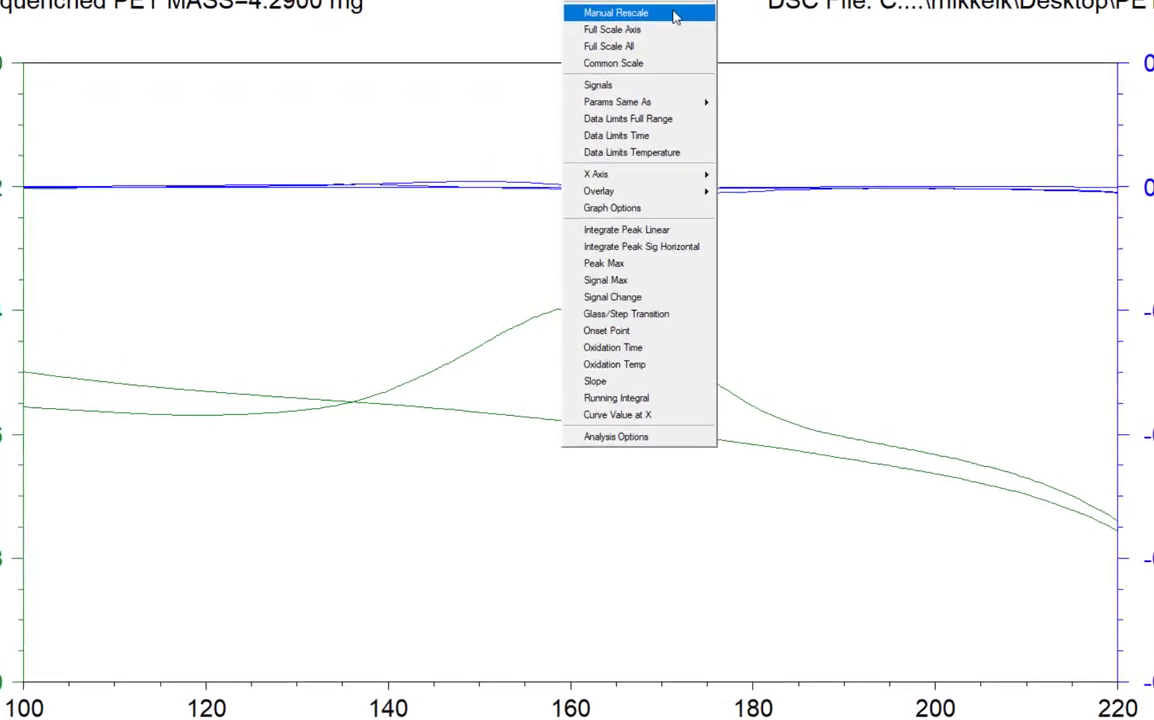
pyautogui.click(675, 14)
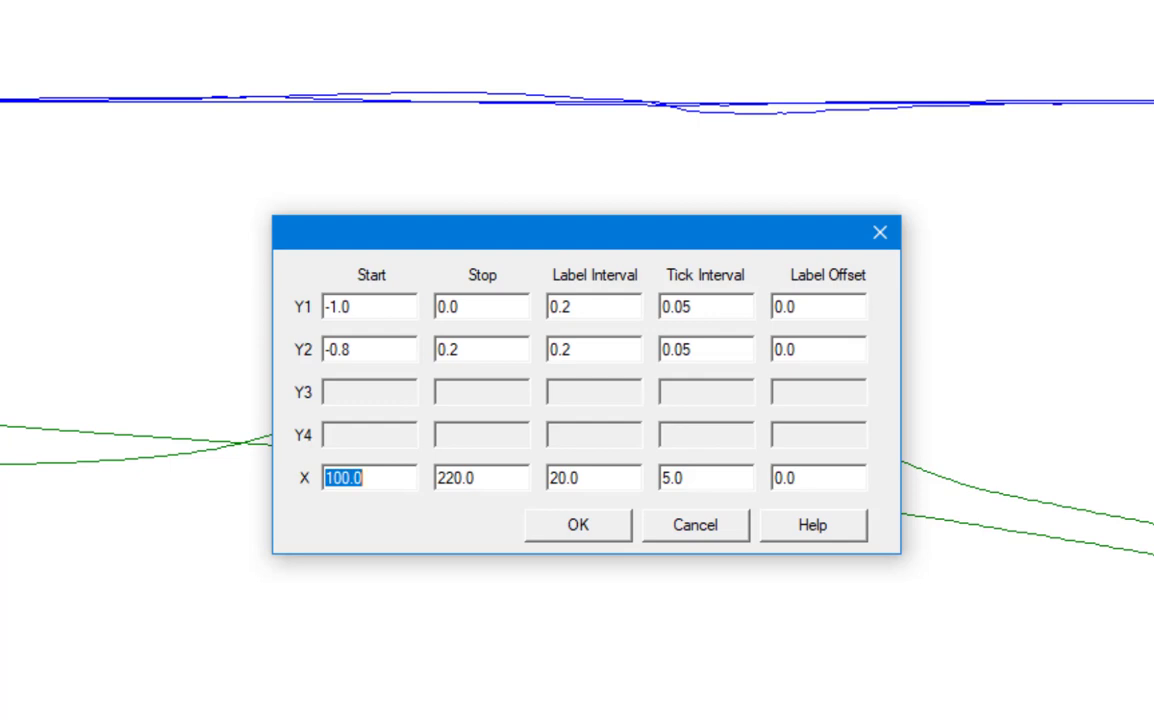
pyautogui.click(402, 350)
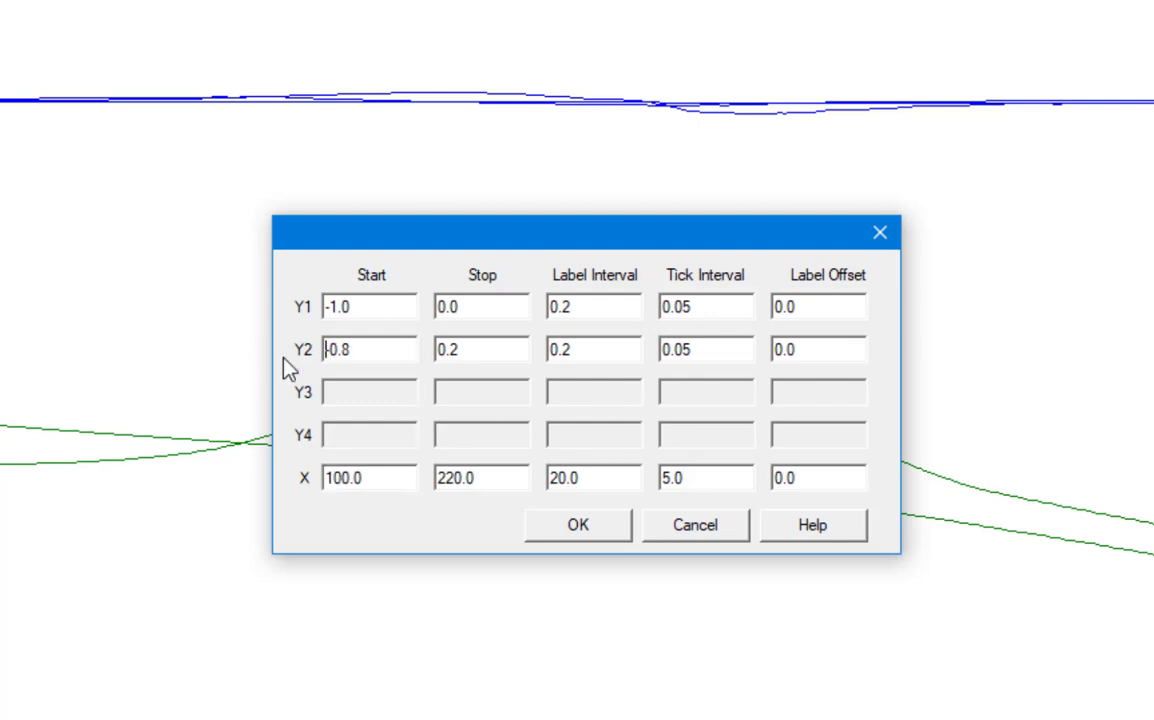
pyautogui.moveTo(381, 352); pyautogui.dragTo(268, 356)
pyautogui.write('-0.2')
pyautogui.doubleClick(523, 343)
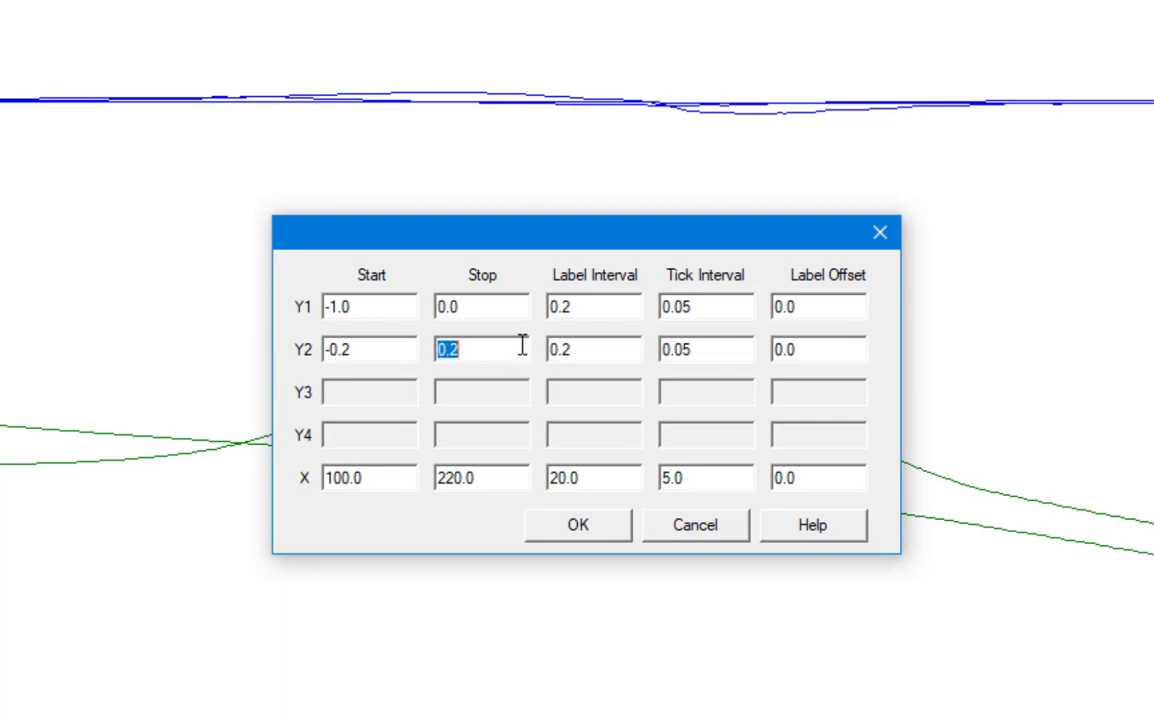
pyautogui.click(588, 527)
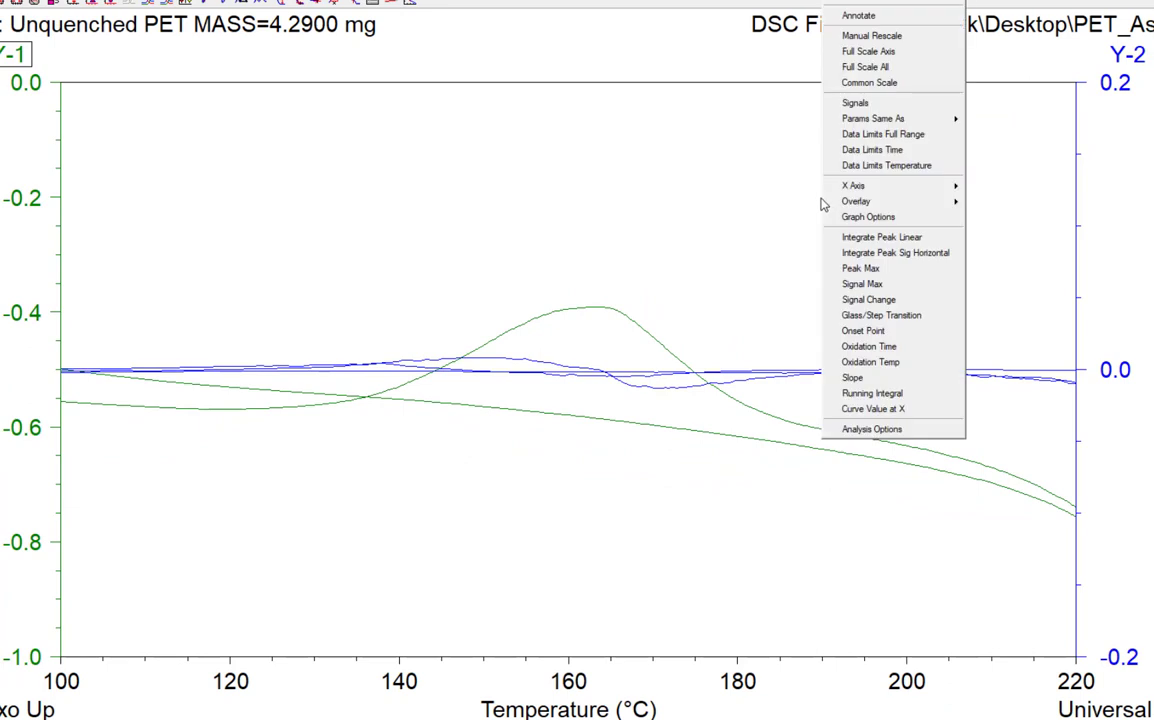
# Rescale the derivative's Y2 axis to run from -0.10 to 0.10 with a label interval of 0.05.
pyautogui.rightClick(825, 204)
pyautogui.click(870, 36)
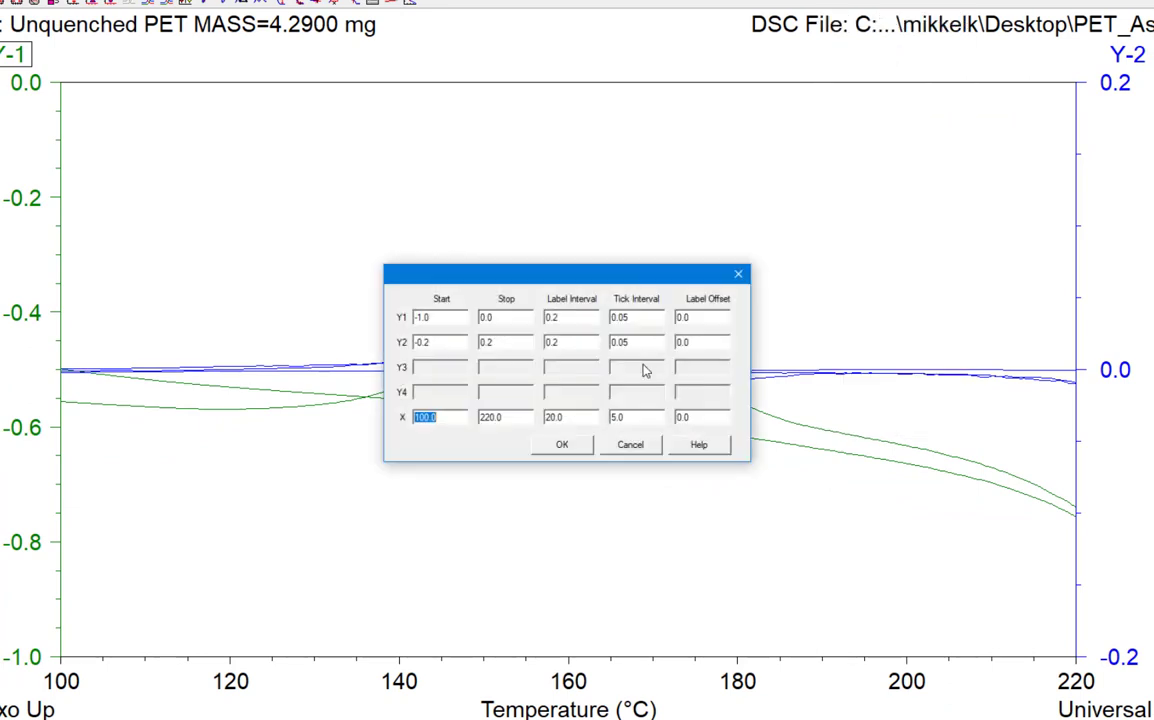
pyautogui.moveTo(454, 342); pyautogui.dragTo(390, 343)
pyautogui.moveTo(574, 341); pyautogui.dragTo(520, 343)
pyautogui.click(566, 447)
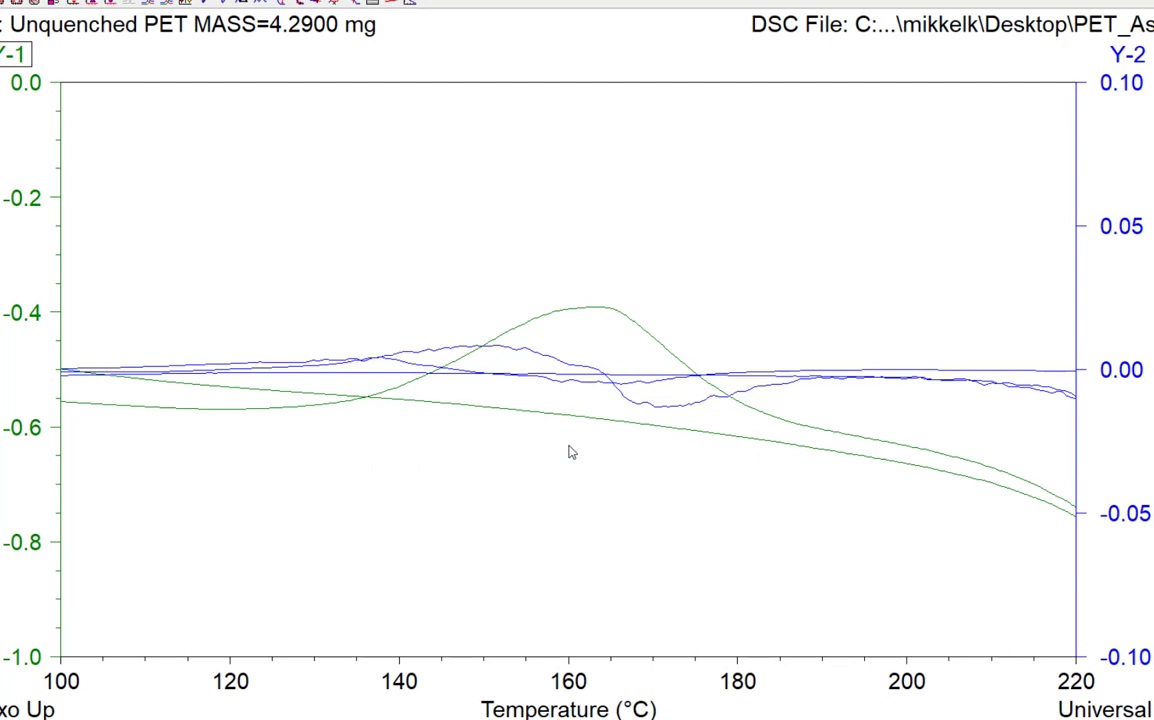
# Make Cycle 3 the analysis curve and integrate its crystallization peak with a linear baseline between about 119 and 196 °C.
pyautogui.rightClick(515, 323)
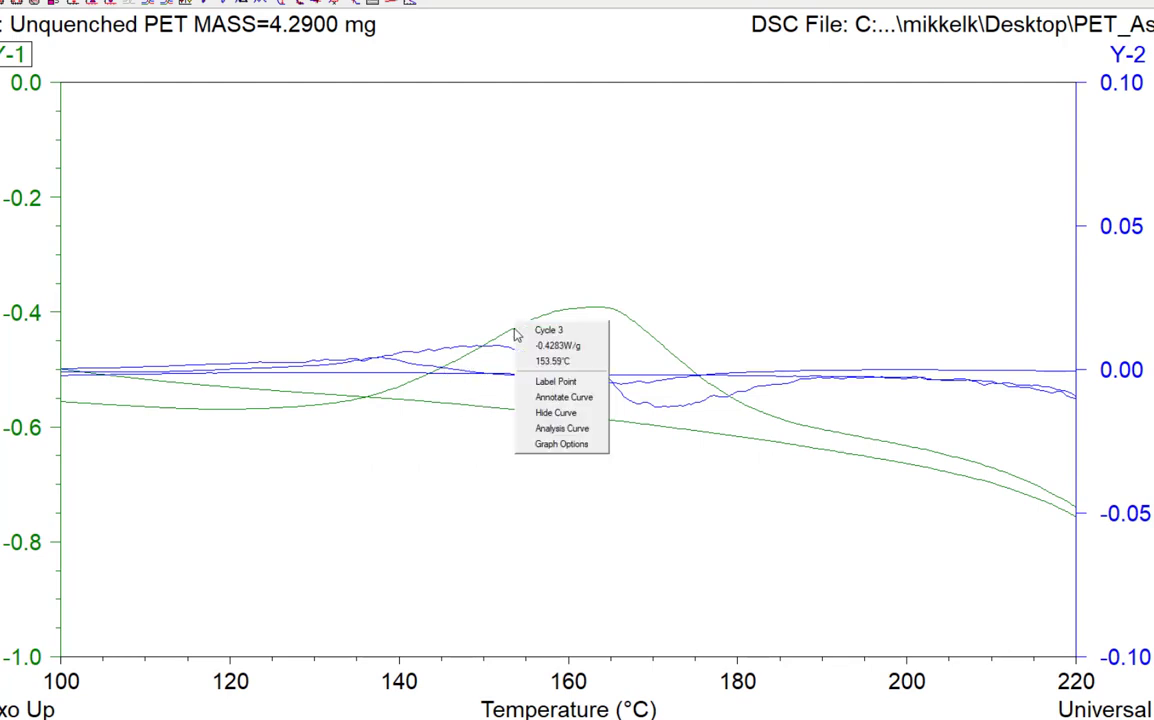
pyautogui.click(564, 430)
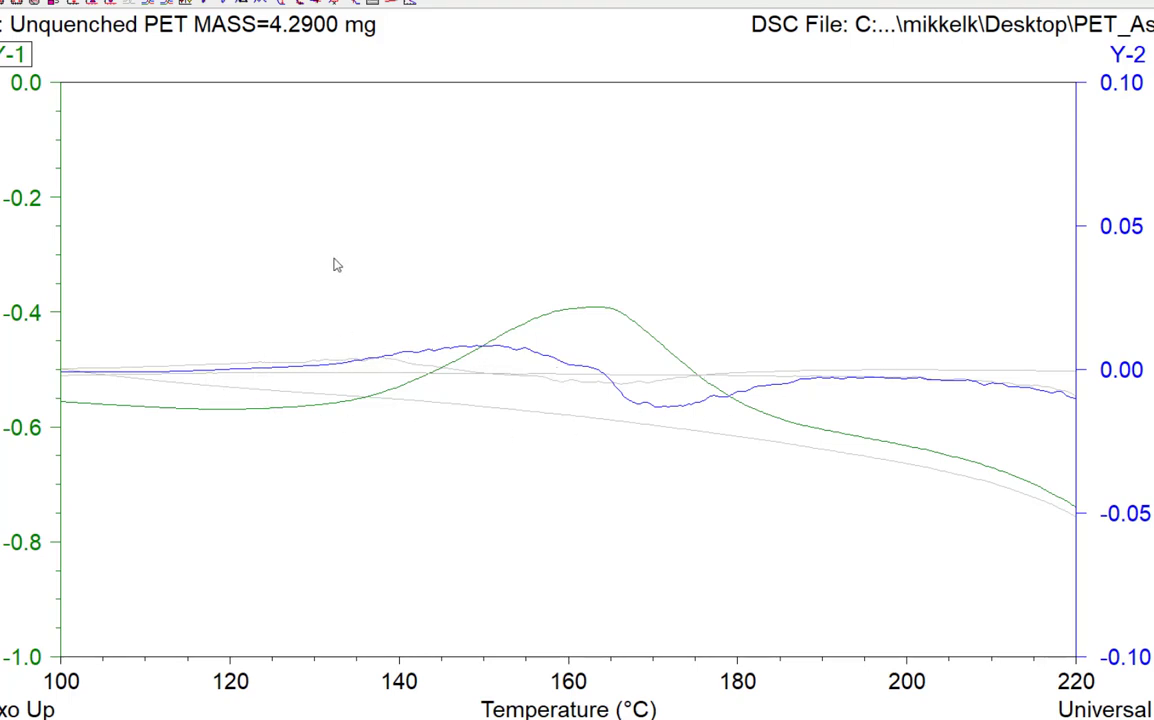
pyautogui.click(88, 7)
pyautogui.moveTo(140, 4)
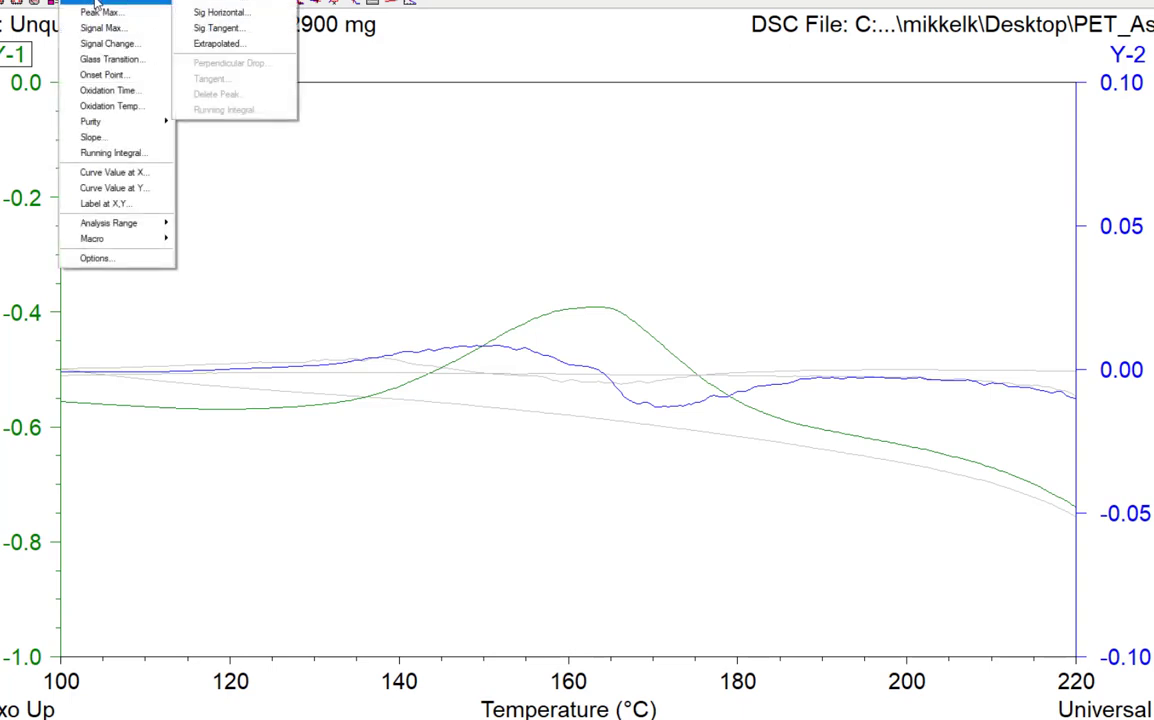
pyautogui.click(232, 9)
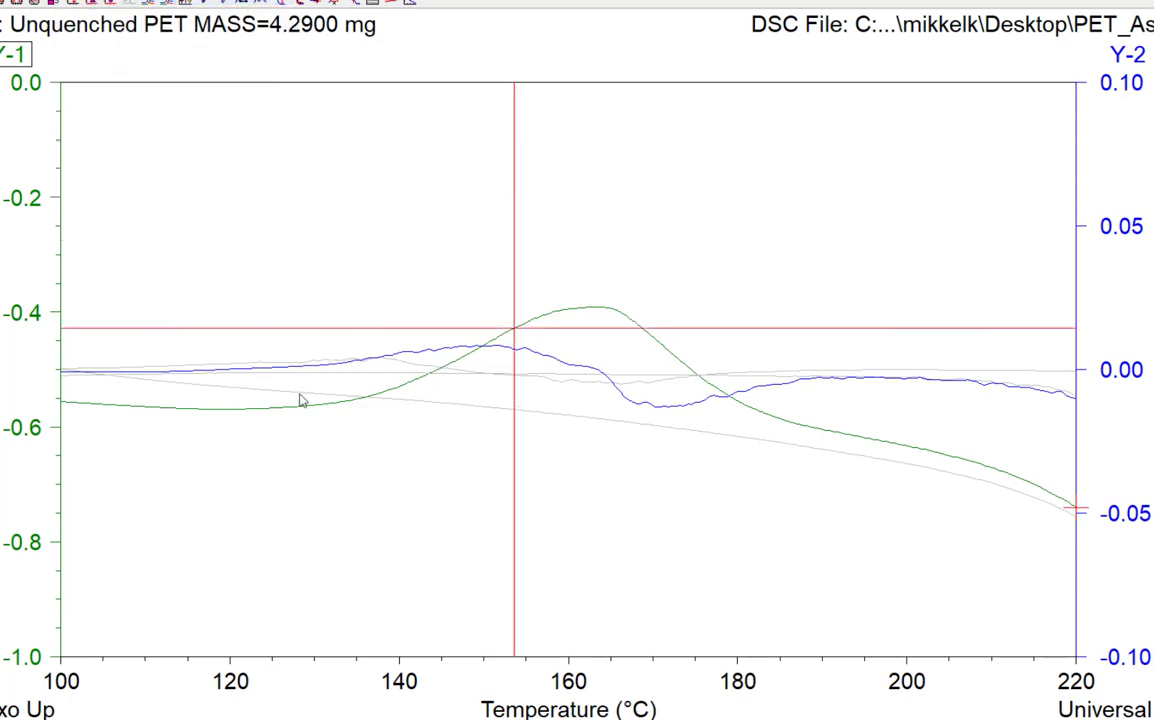
pyautogui.click(226, 413)
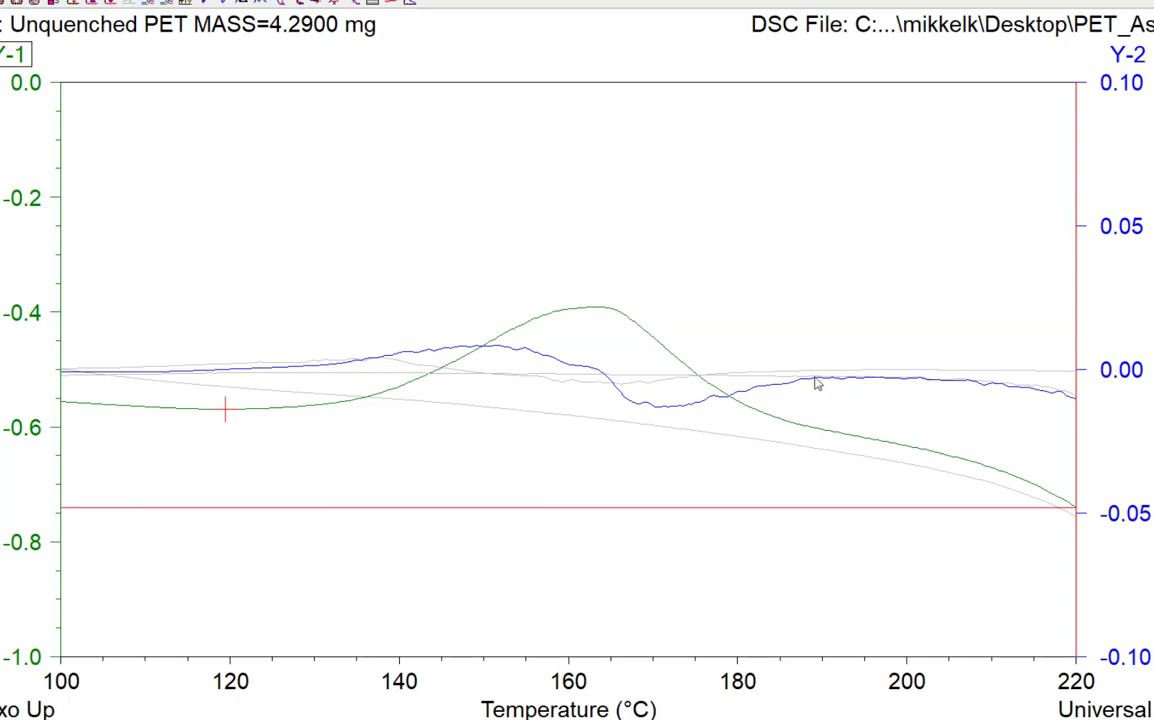
pyautogui.click(878, 442)
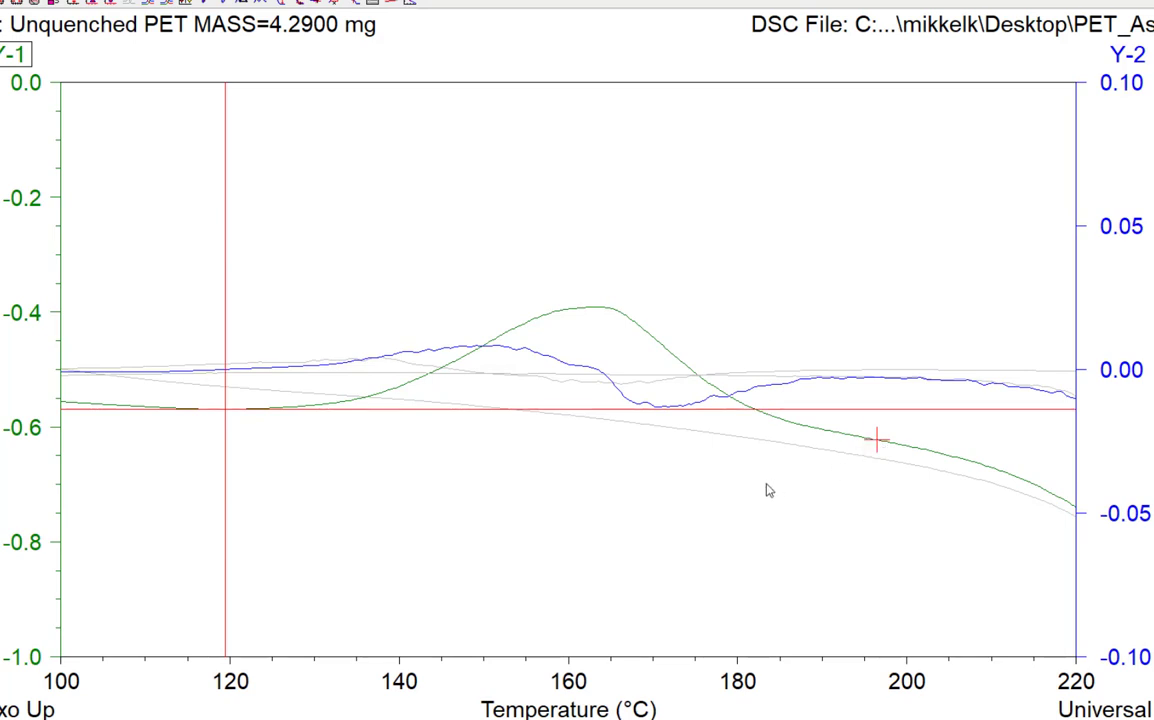
pyautogui.press('Return')
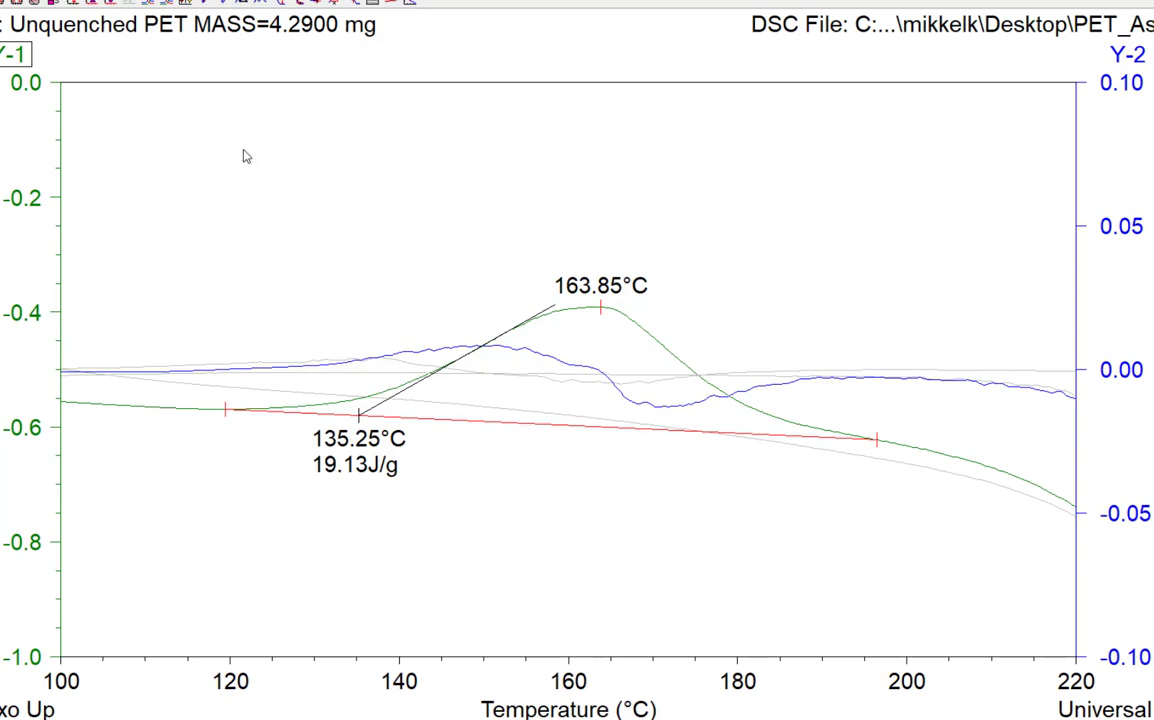
# Restore the full-scale plot and move the crystallization onset and enthalpy label clear below the curves.
pyautogui.click(79, 4)
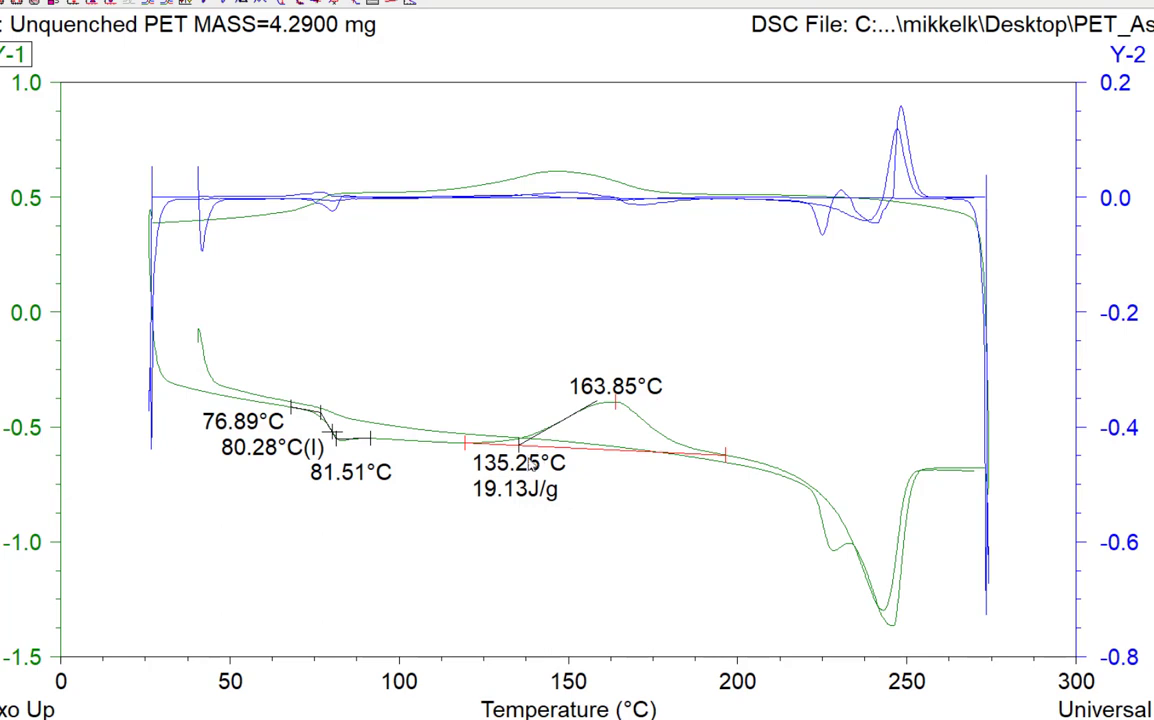
pyautogui.moveTo(535, 470); pyautogui.dragTo(610, 476)
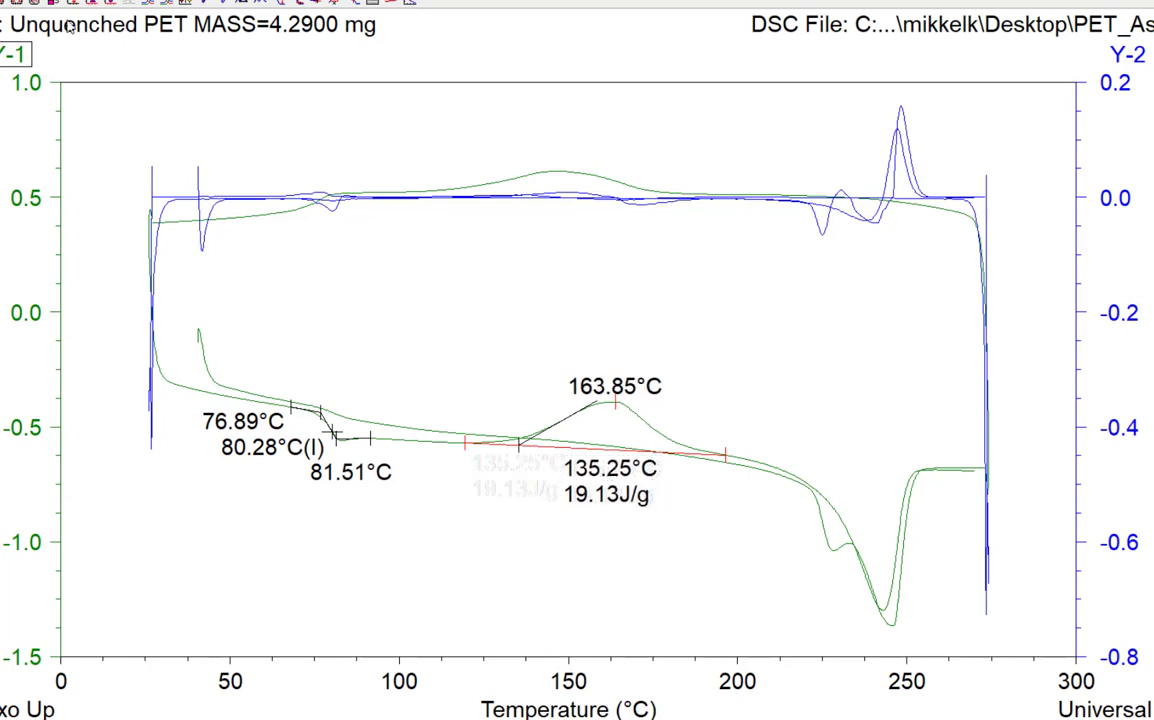
pyautogui.click(8, 4)
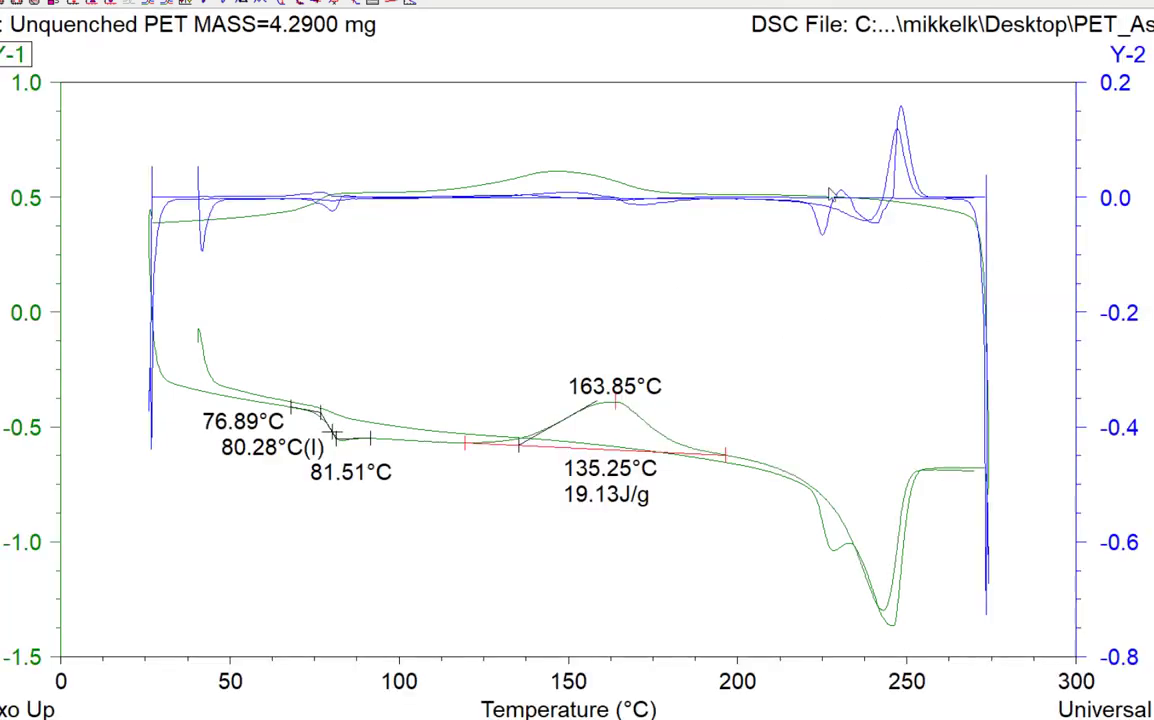
# Remove the heat flow derivative from the plot by setting the Y2 signal to Not Used.
pyautogui.rightClick(692, 255)
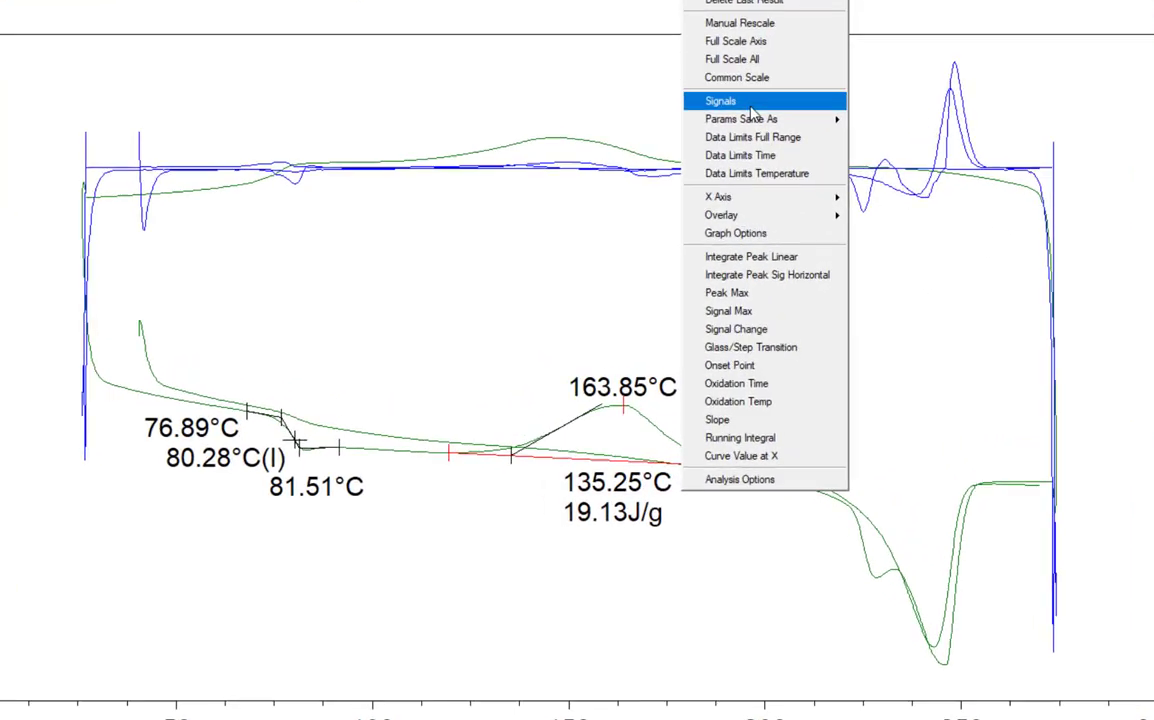
pyautogui.click(699, 139)
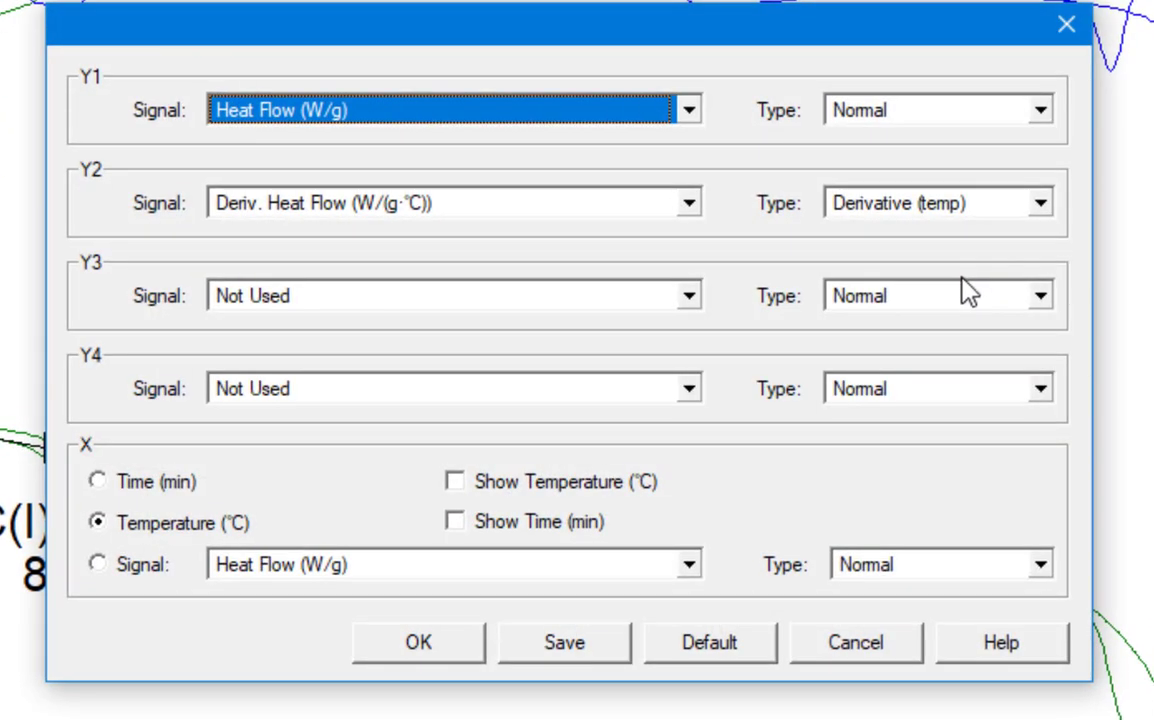
pyautogui.click(583, 204)
pyautogui.click(553, 233)
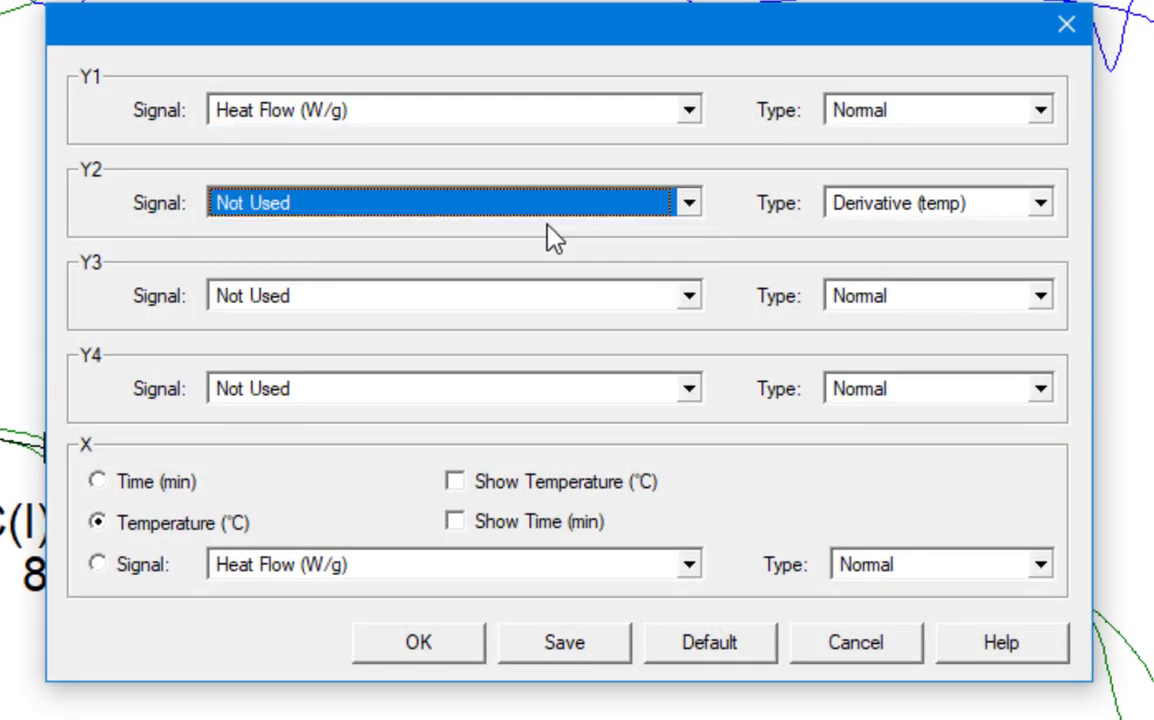
pyautogui.click(424, 645)
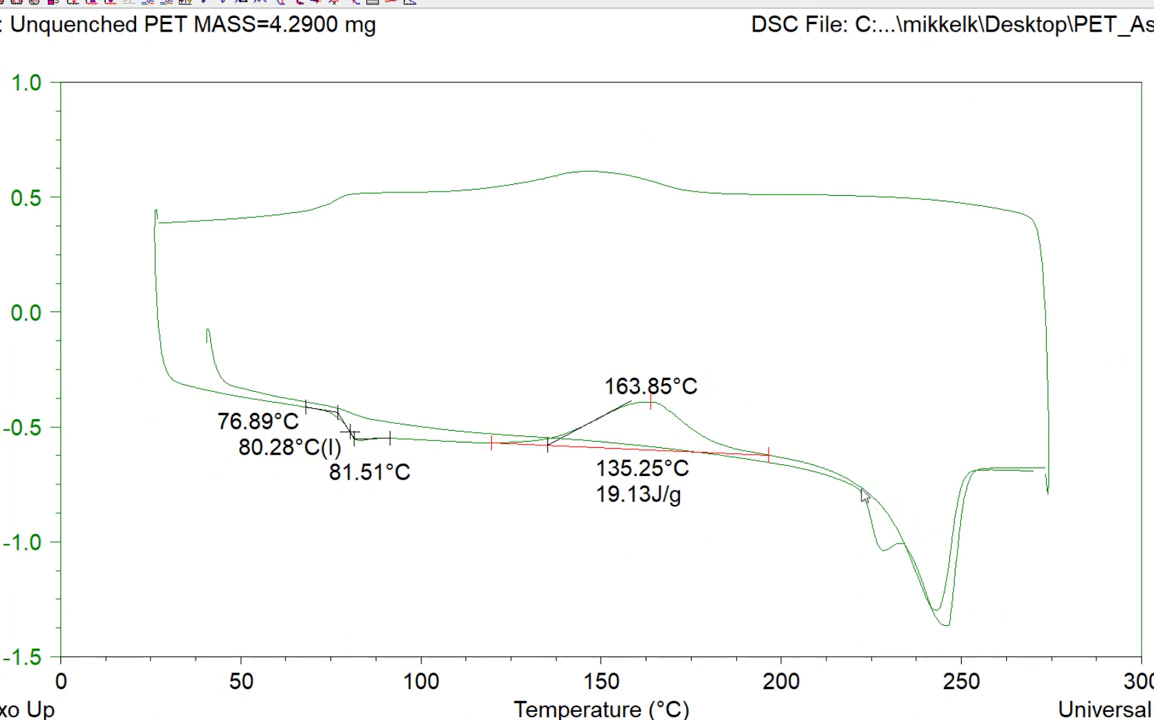
# Make Cycle 3 the analysis curve and determine its melting onset point with limits at about 199 and 239 °C.
pyautogui.moveTo(709, 386); pyautogui.dragTo(1047, 645)
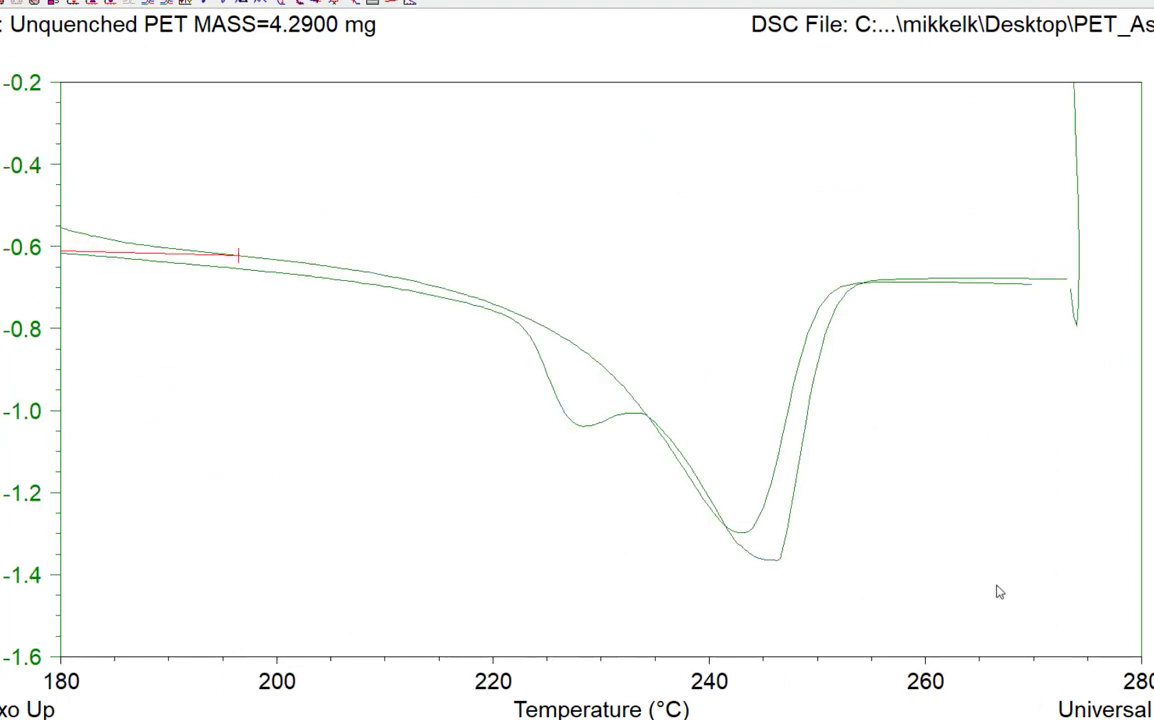
pyautogui.rightClick(586, 352)
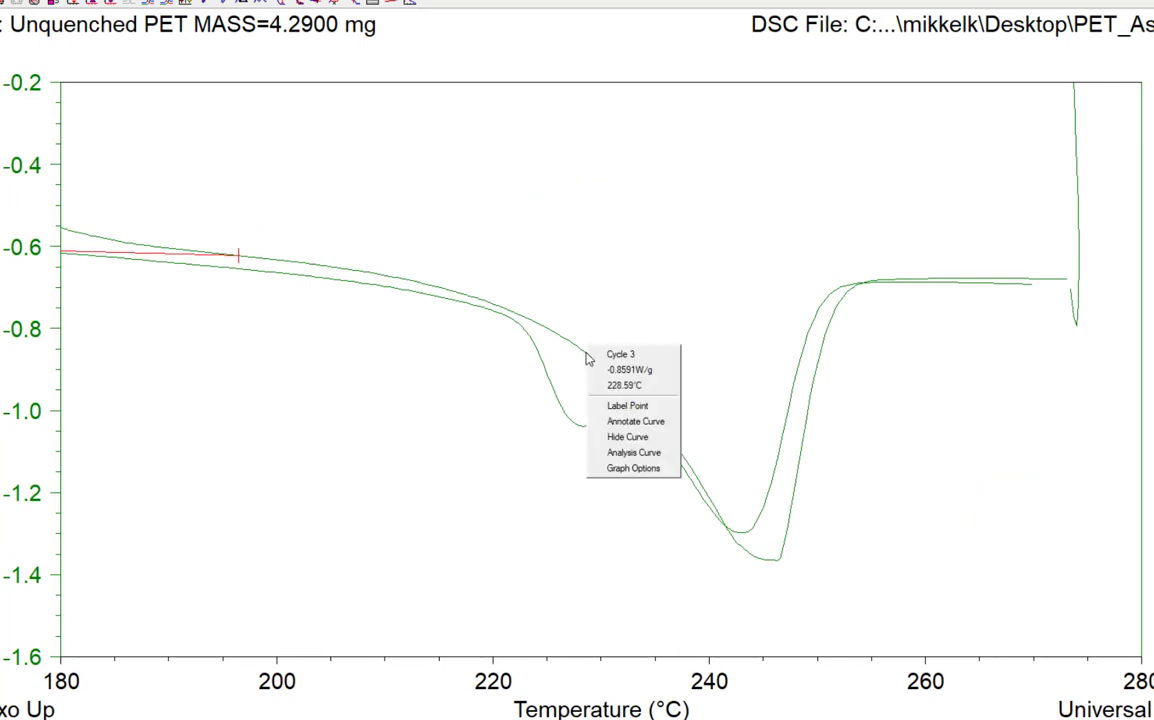
pyautogui.click(645, 456)
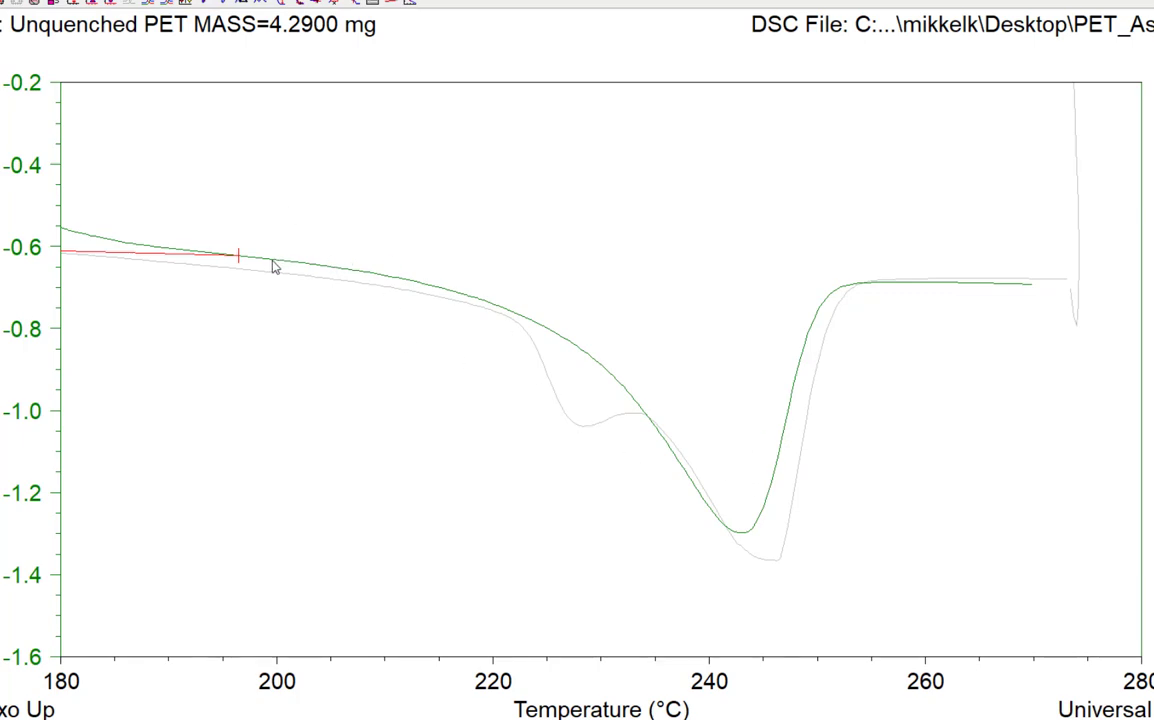
pyautogui.click(343, 55)
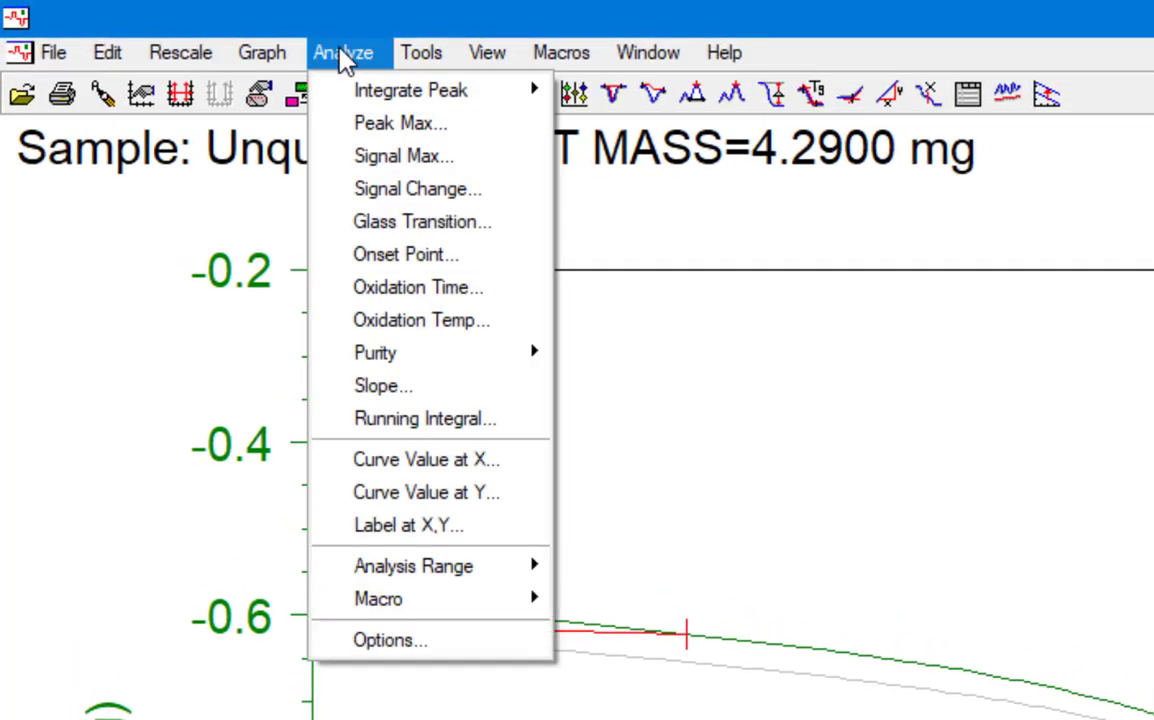
pyautogui.click(412, 262)
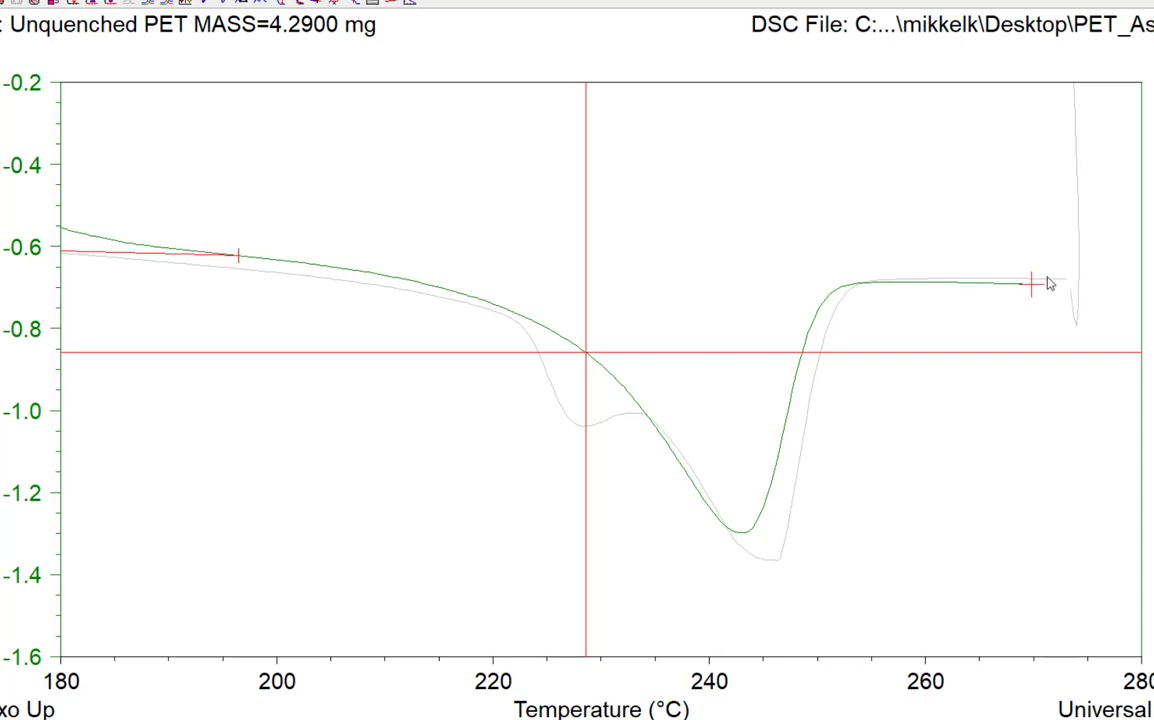
pyautogui.click(268, 262)
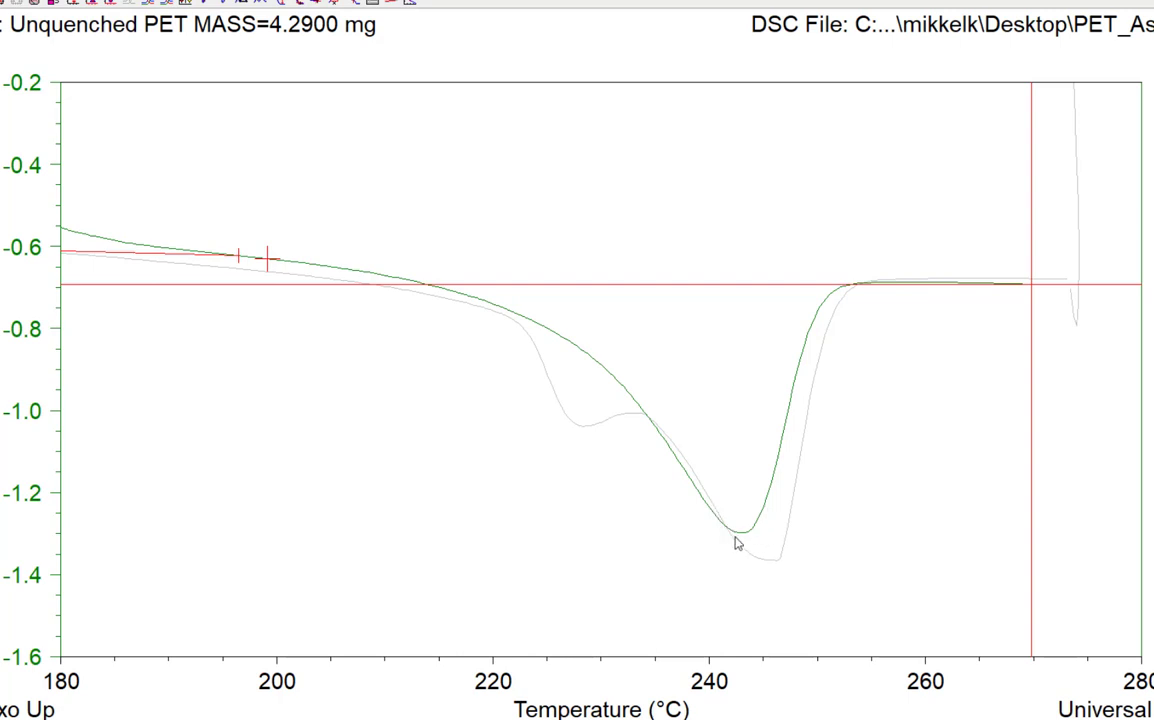
pyautogui.click(704, 505)
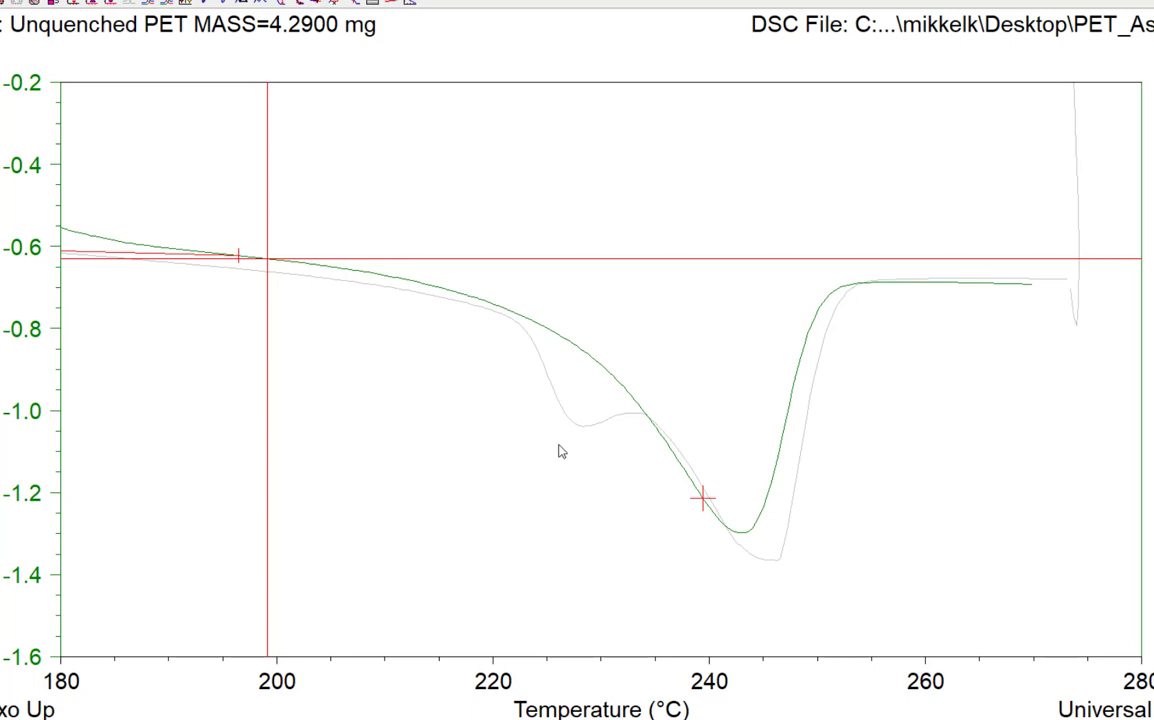
pyautogui.press('Return')
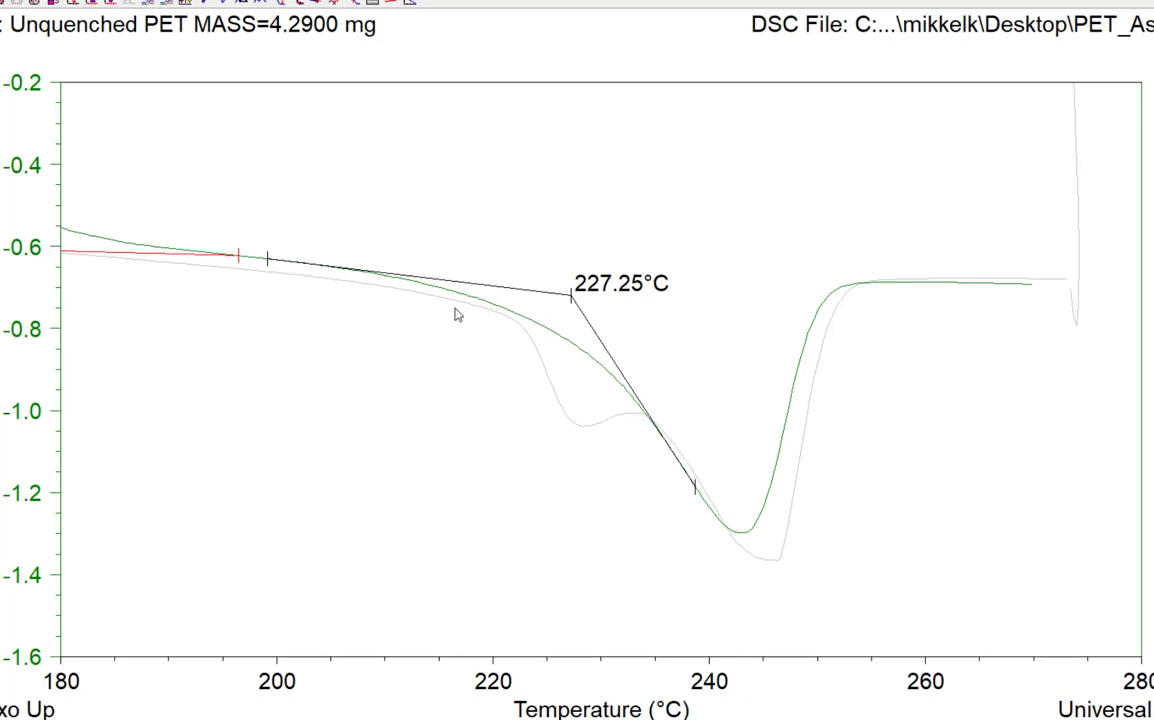
# Mark Cycle 3's melting peak maximum between about 208 and 263 °C on the full-scale plot and delete its label.
pyautogui.click(8, 3)
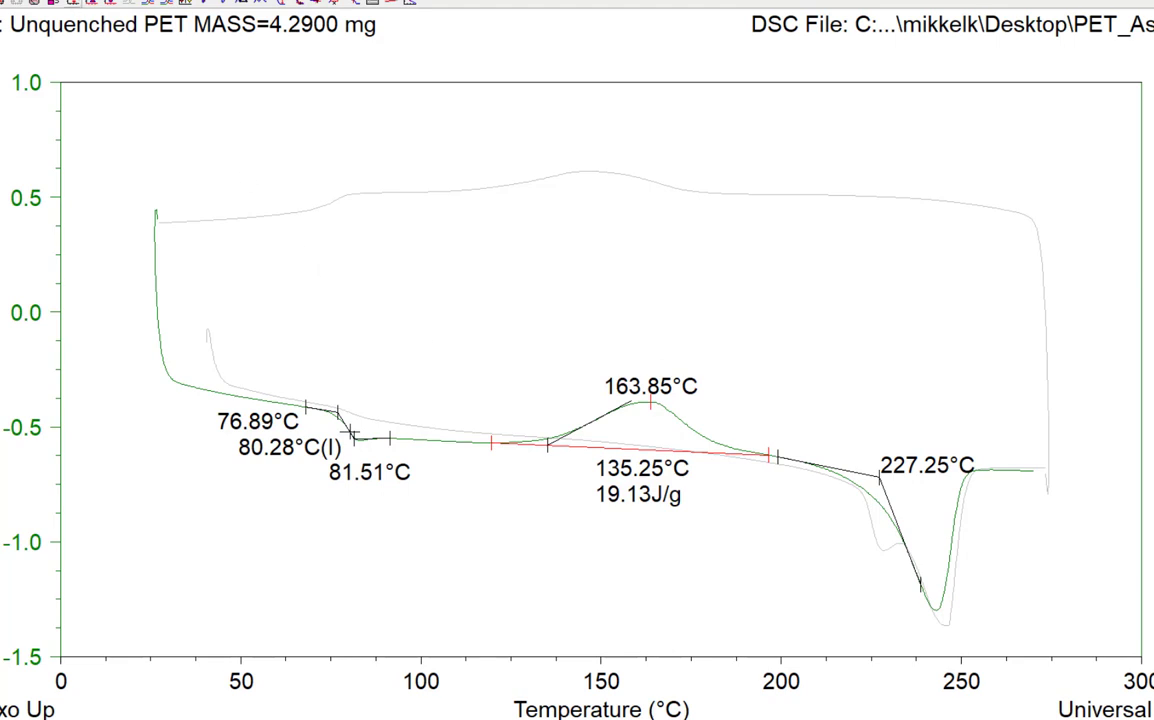
pyautogui.click(72, 2)
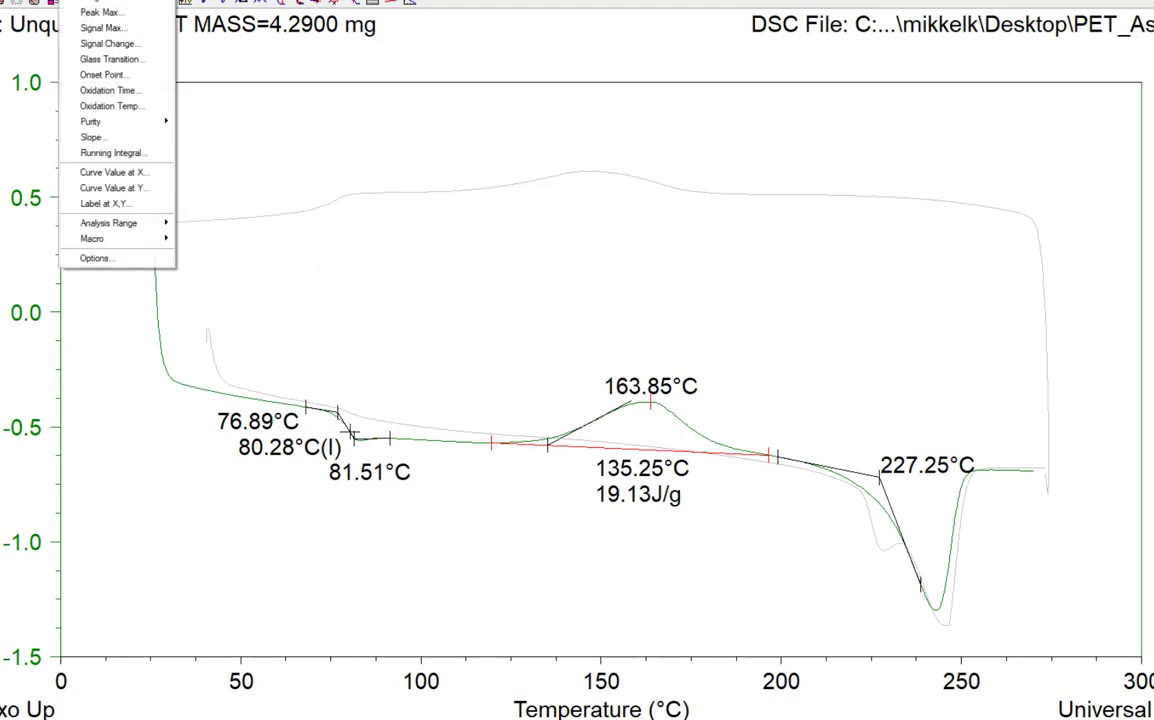
pyautogui.click(137, 13)
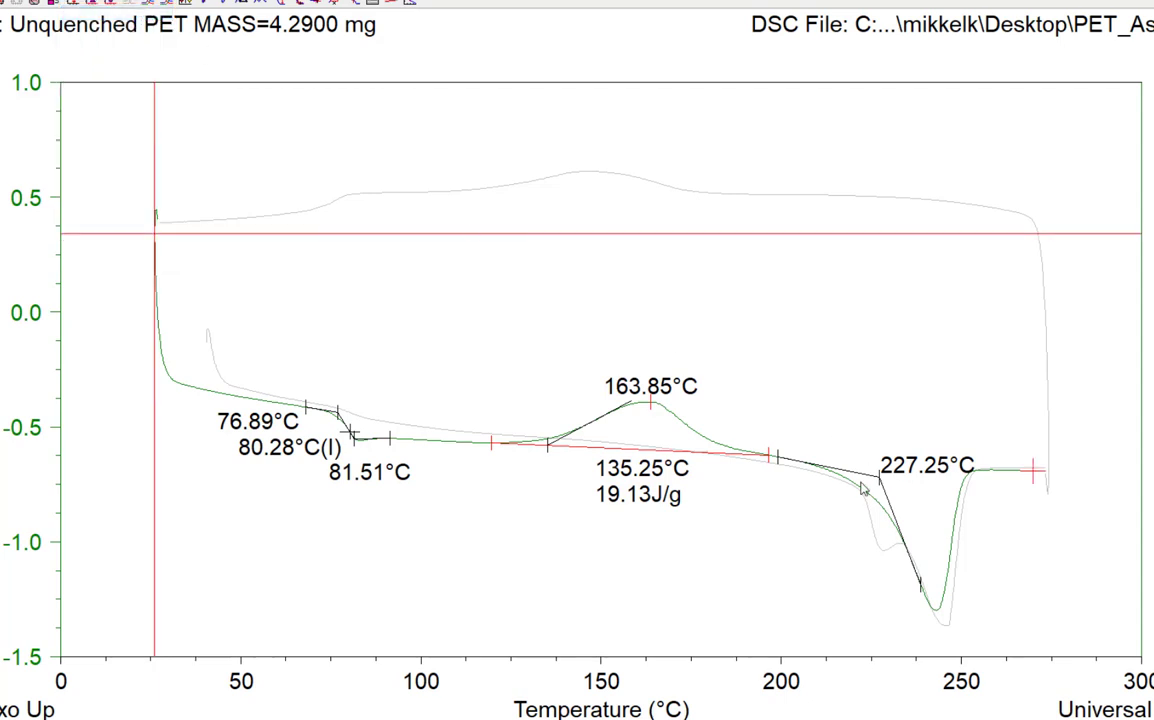
pyautogui.doubleClick(811, 464)
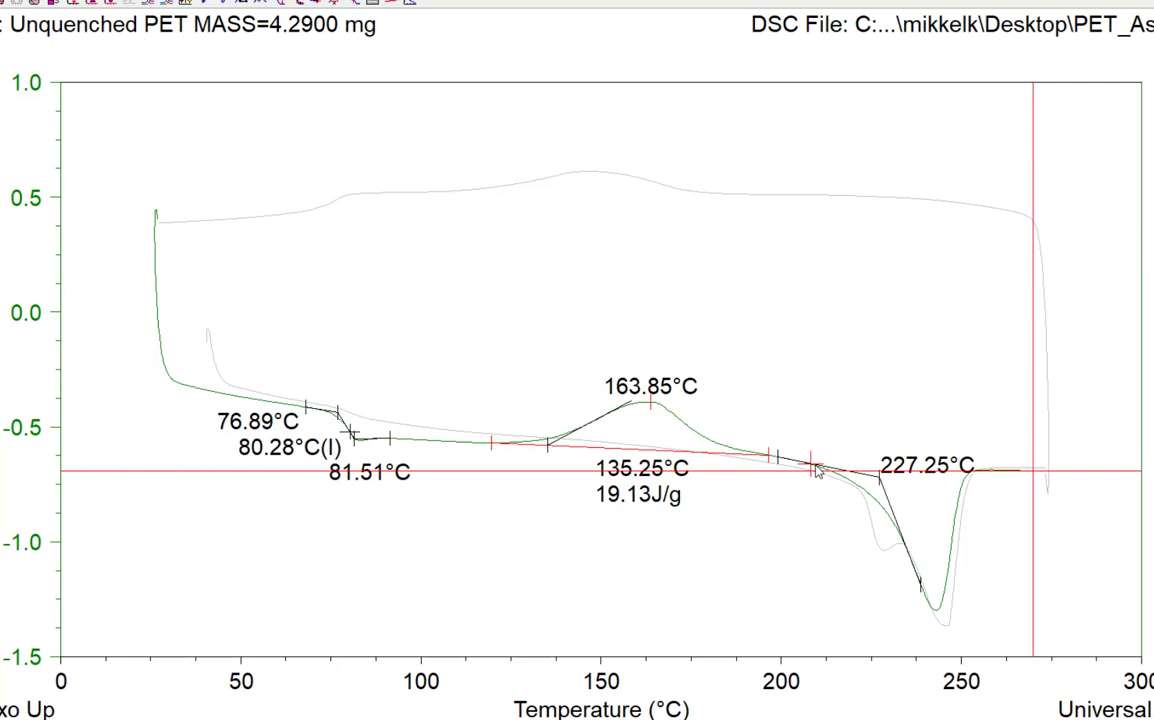
pyautogui.doubleClick(1007, 470)
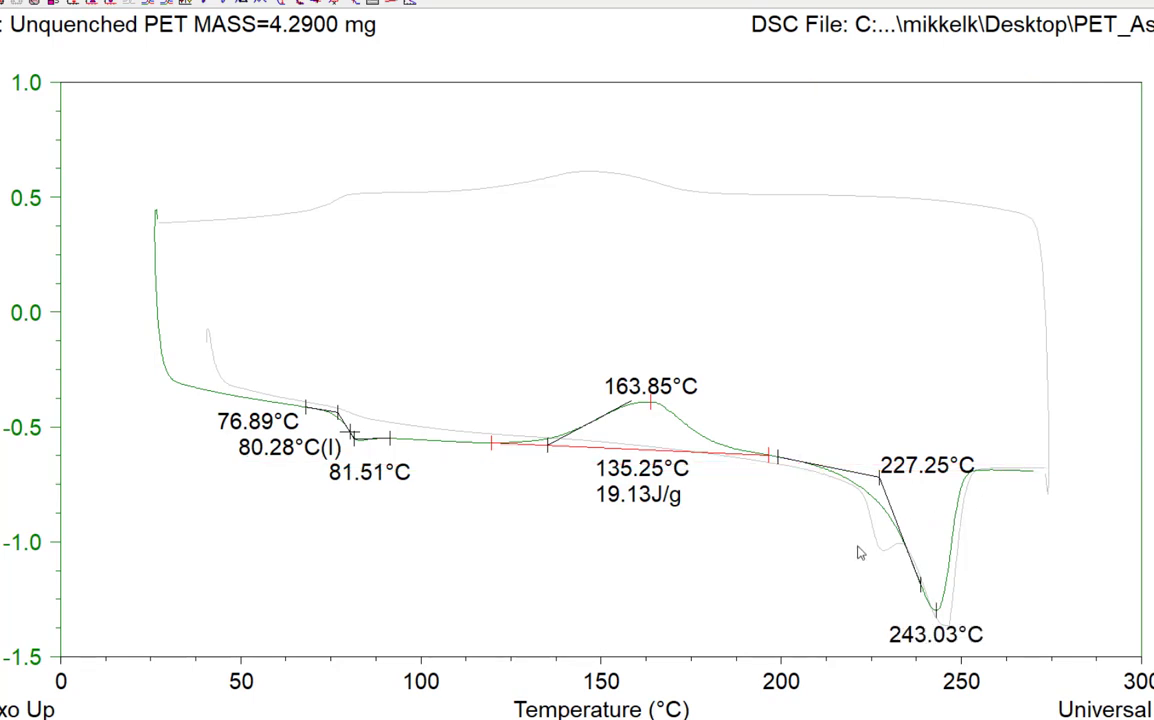
pyautogui.rightClick(938, 638)
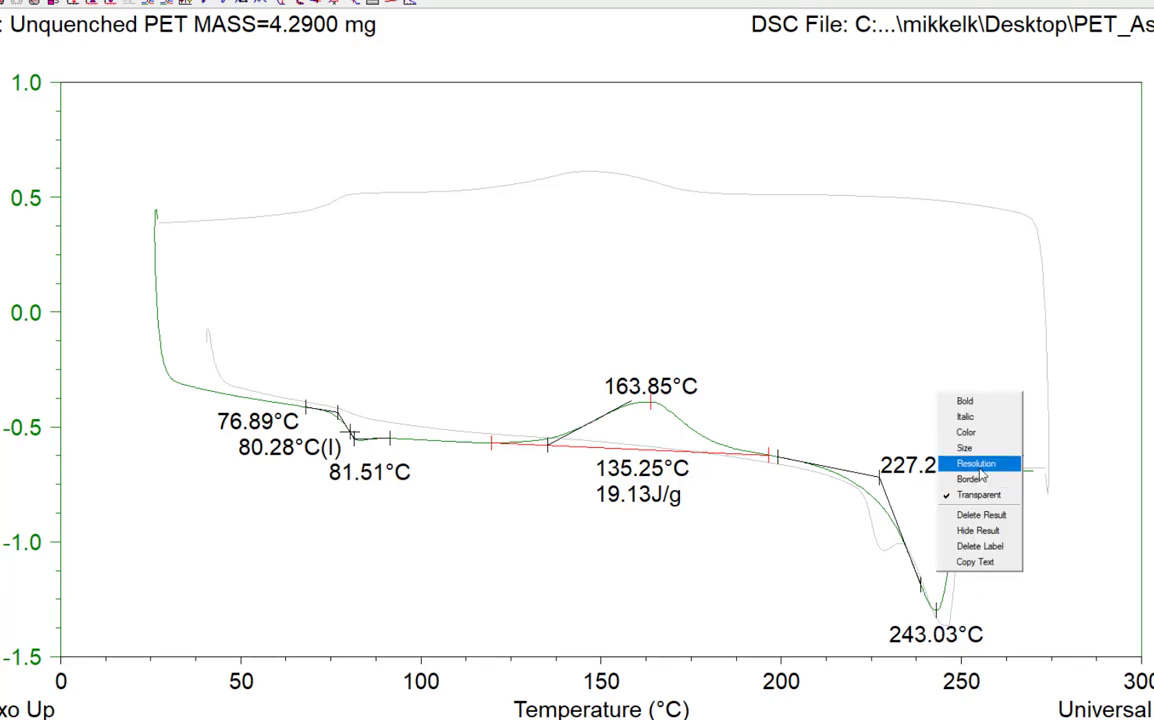
pyautogui.click(1002, 546)
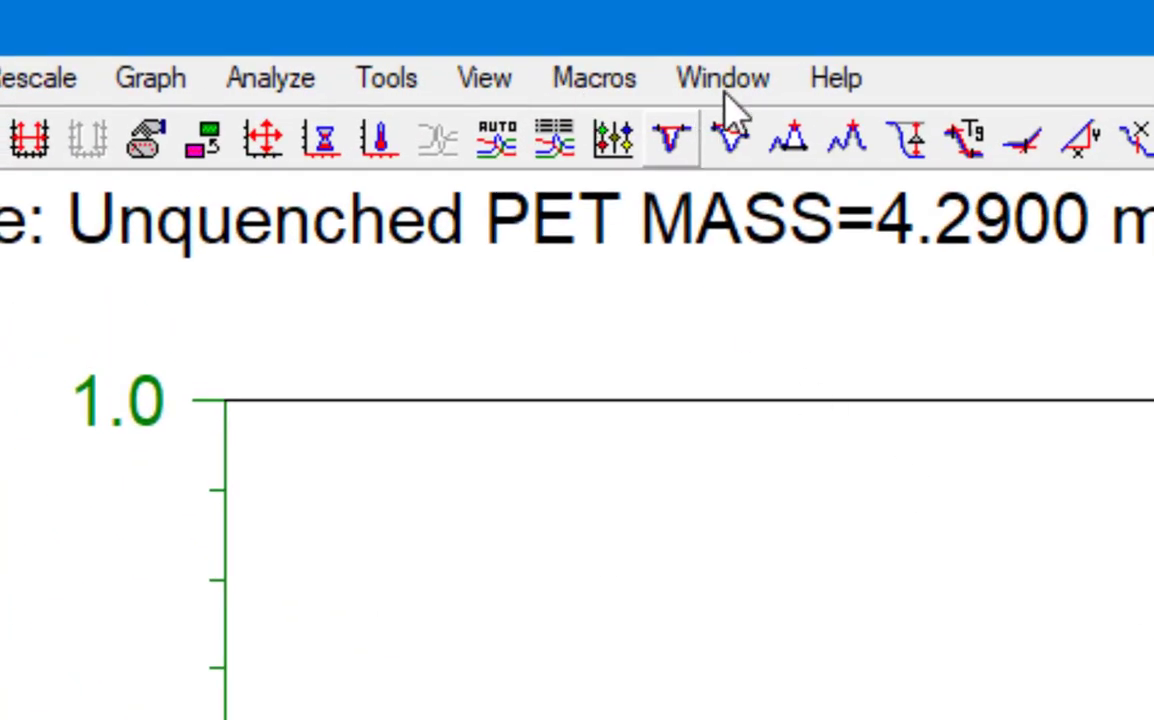
# Switch to the PET_Quenched.001 plot and make Cycle 1 the analysis curve.
pyautogui.click(725, 85)
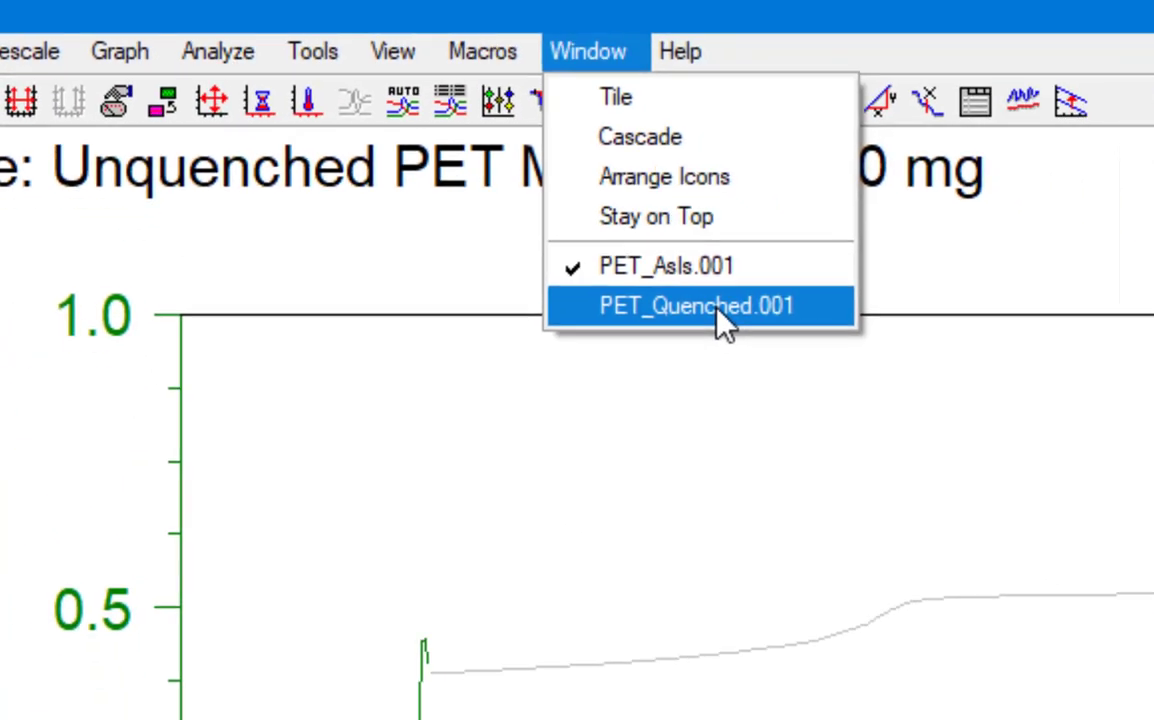
pyautogui.click(716, 308)
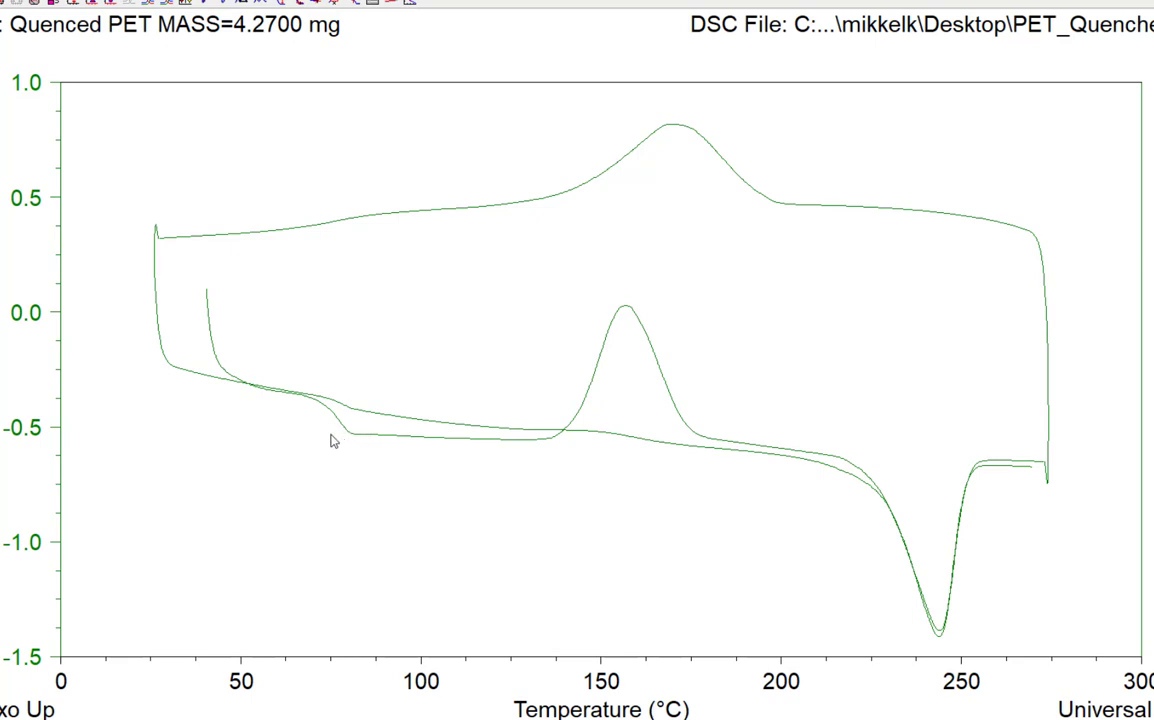
pyautogui.rightClick(211, 323)
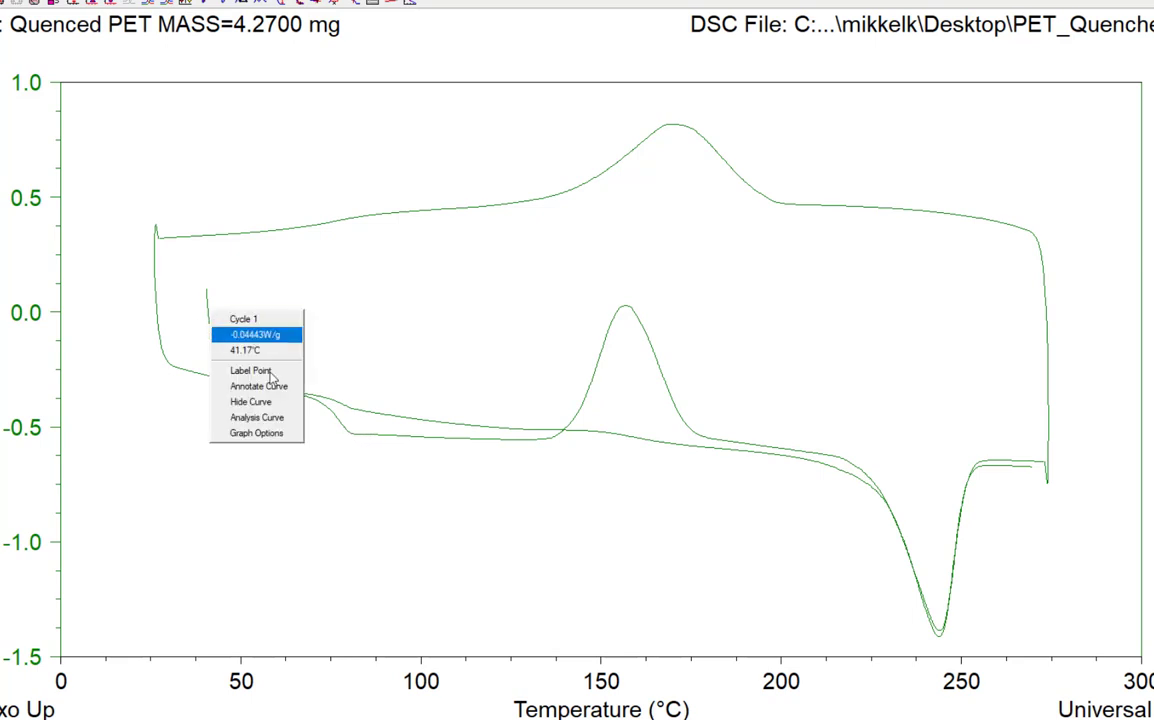
pyautogui.click(268, 418)
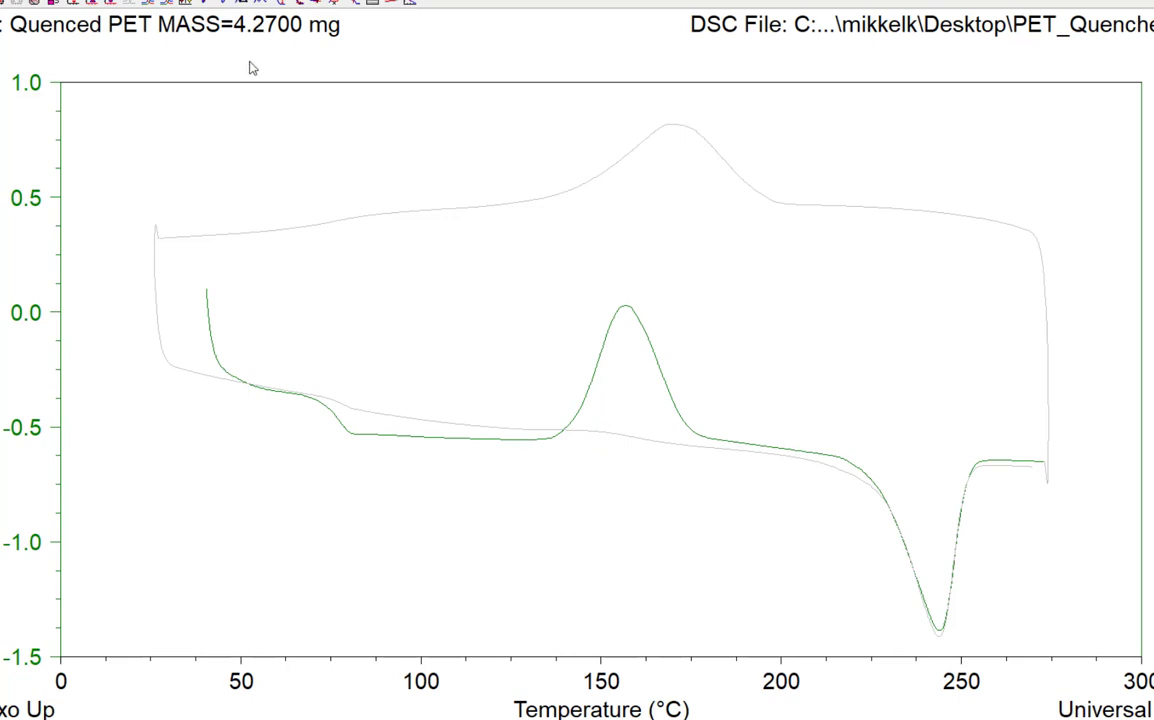
pyautogui.click(78, 1)
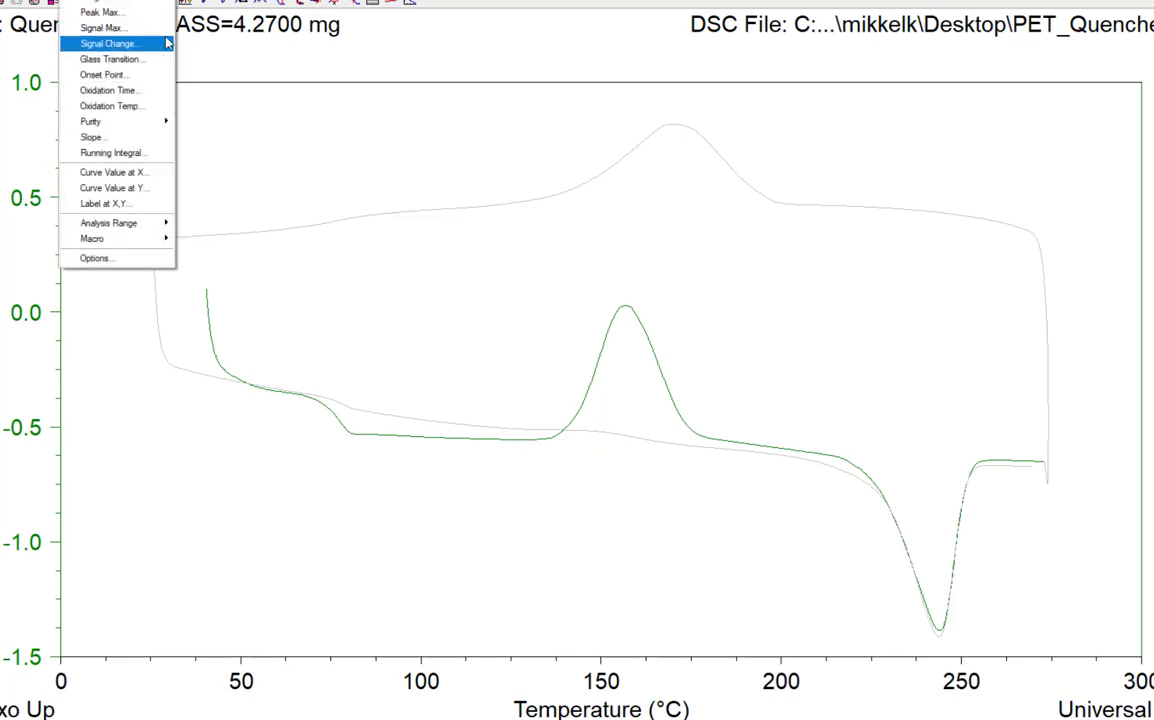
pyautogui.moveTo(165, 4)
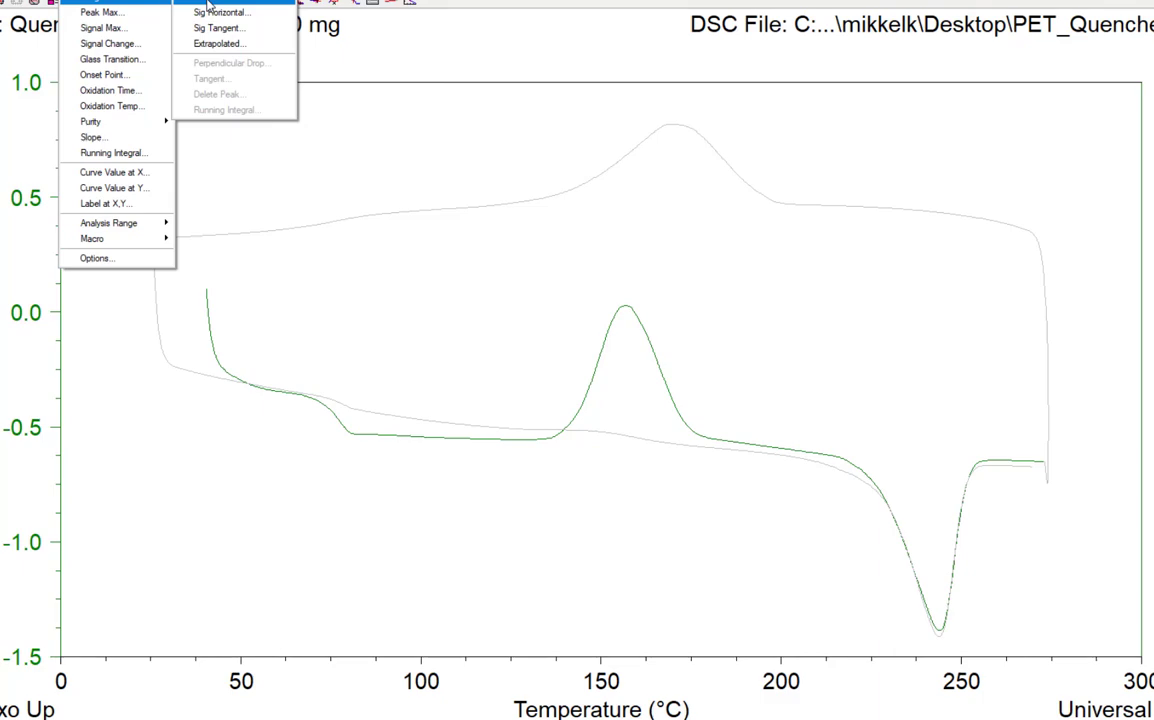
# Add the heat flow's temperature derivative to the quenched PET plot as the Y2 signal.
pyautogui.rightClick(652, 283)
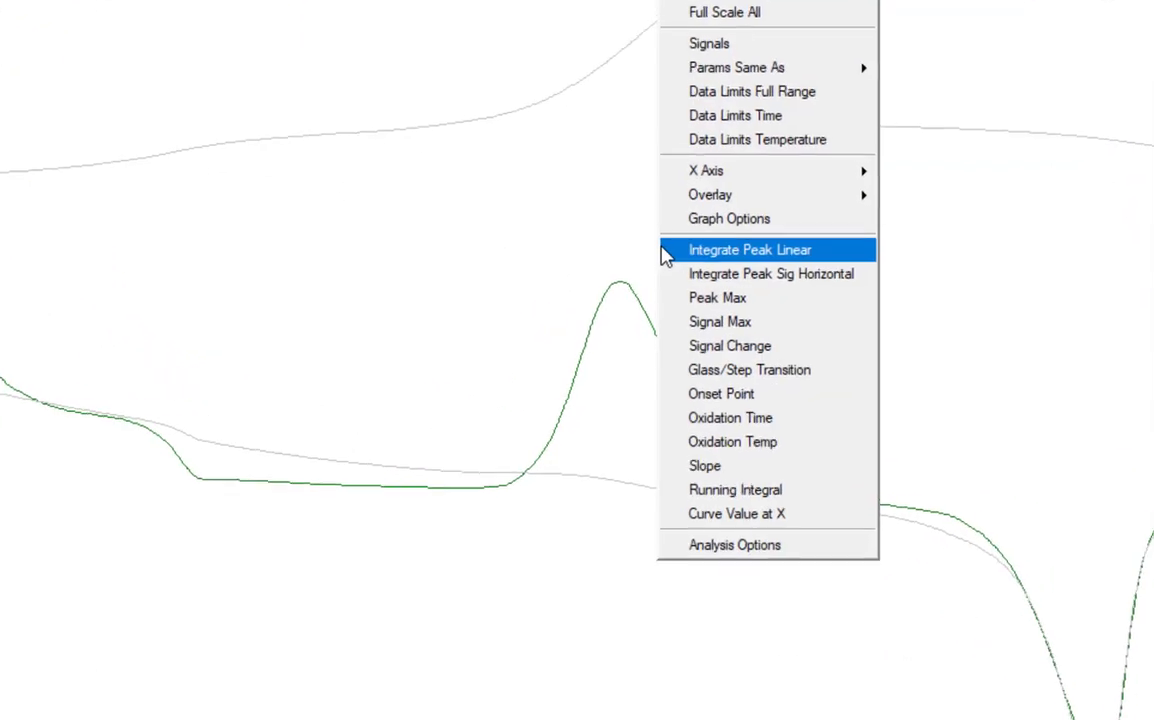
pyautogui.click(720, 153)
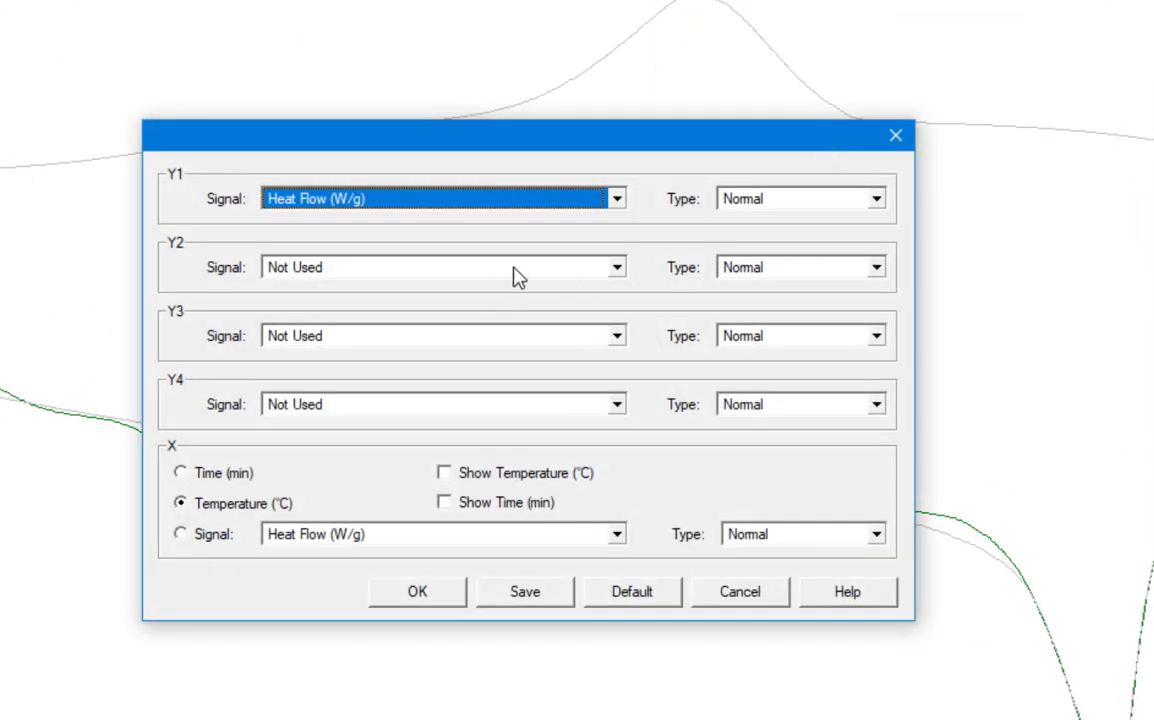
pyautogui.click(513, 268)
pyautogui.click(500, 338)
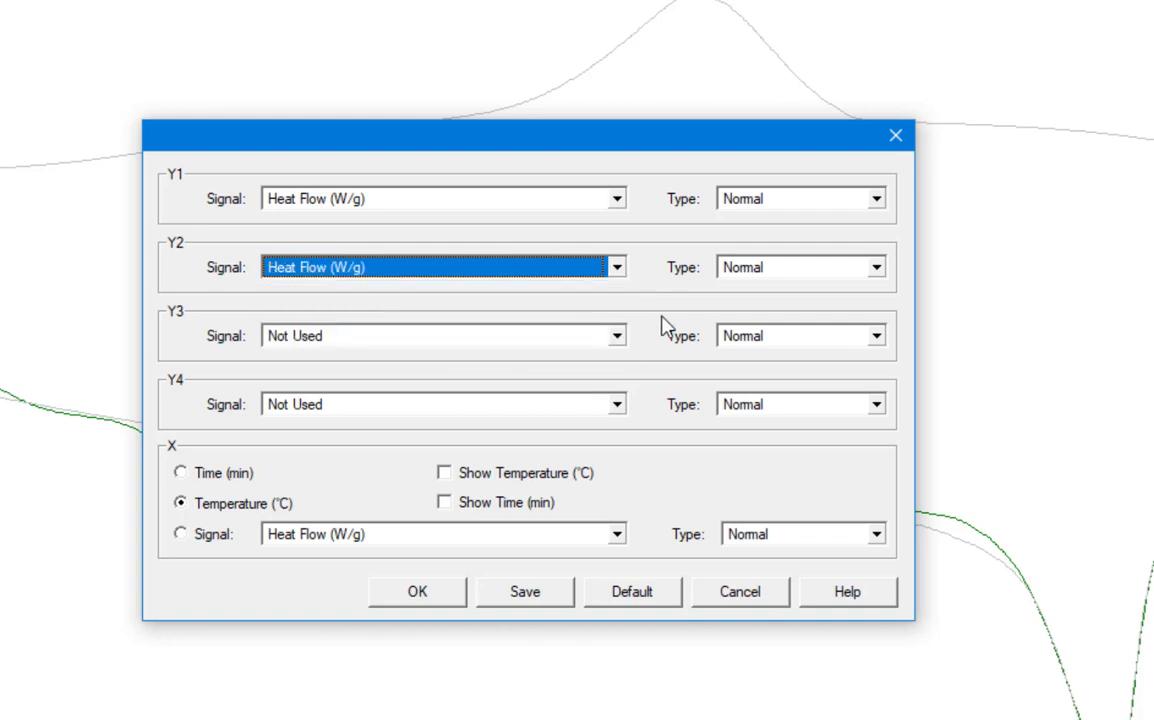
pyautogui.click(805, 268)
pyautogui.click(762, 370)
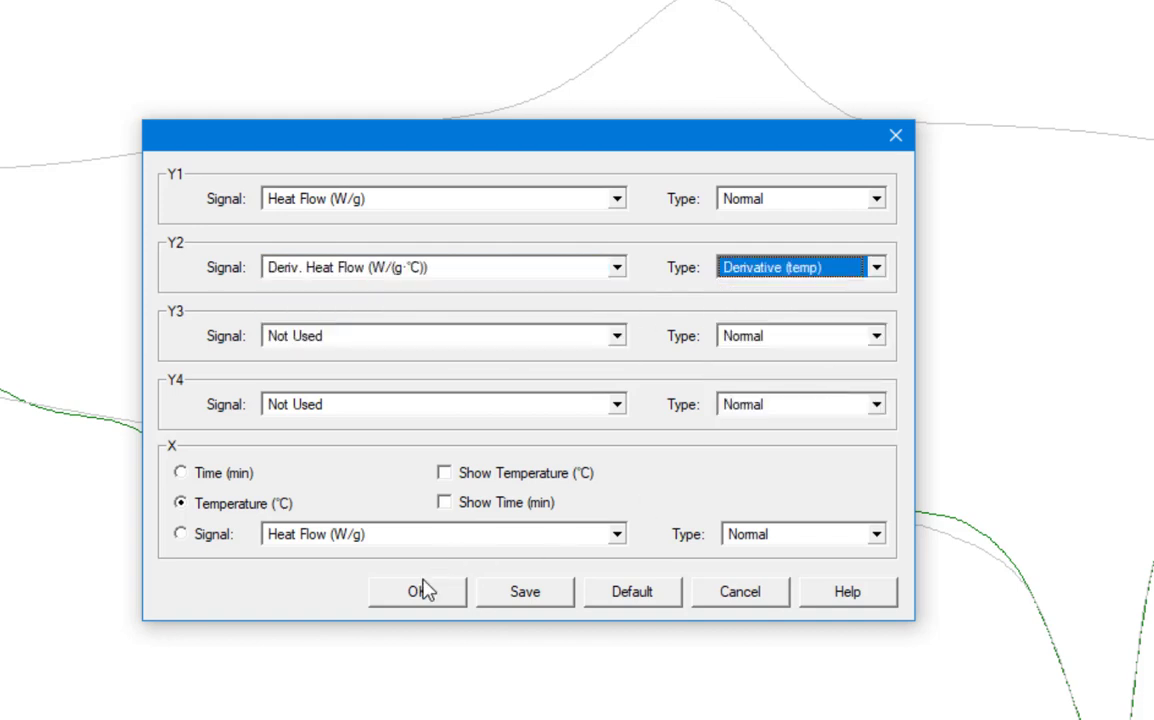
pyautogui.click(418, 590)
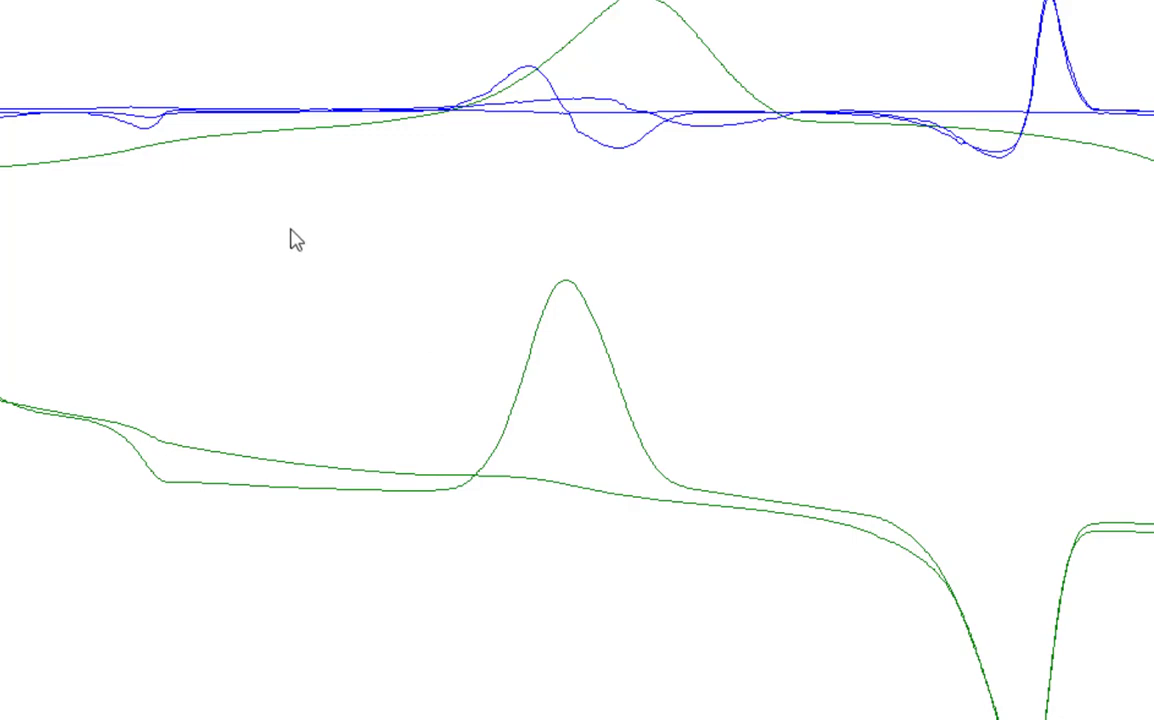
# Make Cycle 1 the analysis curve and integrate its crystallization peak with a linear baseline between about 131 and 183 °C.
pyautogui.moveTo(307, 207); pyautogui.dragTo(811, 582)
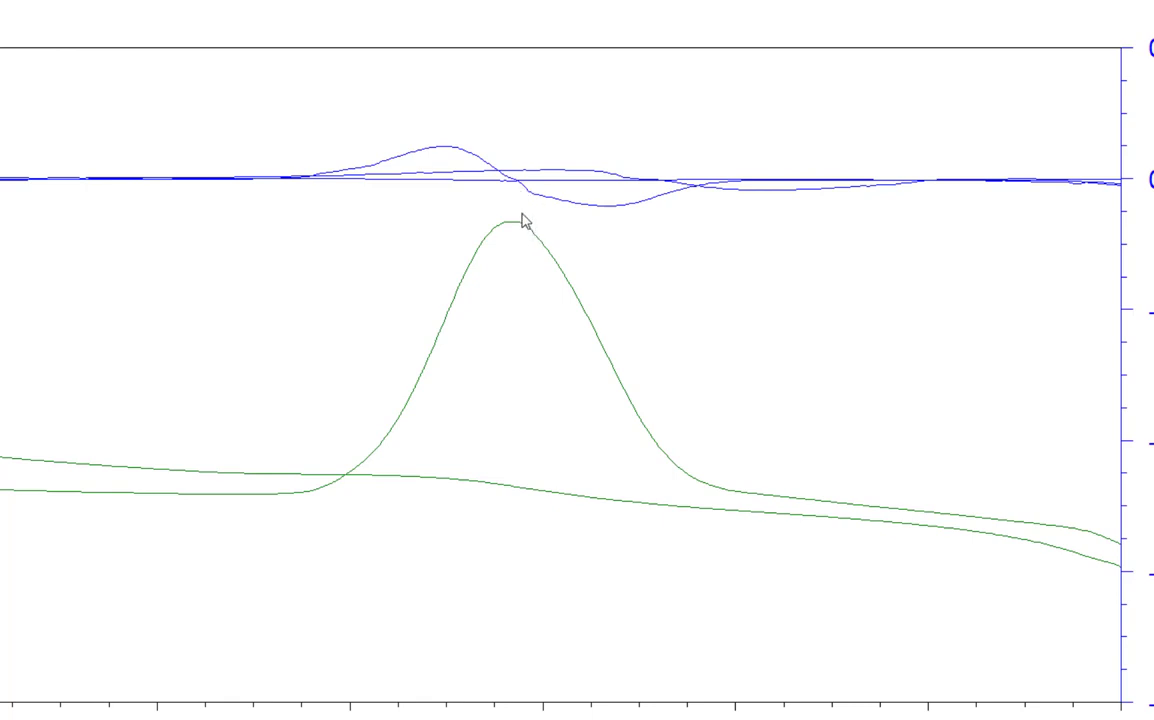
pyautogui.rightClick(524, 228)
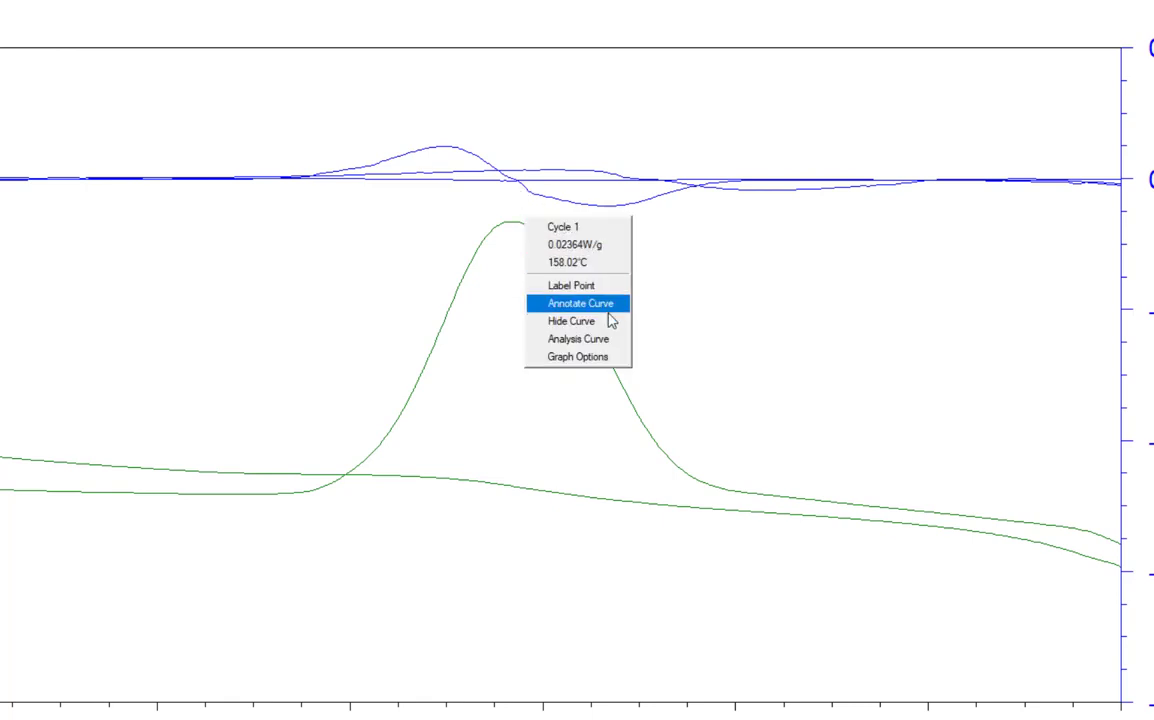
pyautogui.click(604, 345)
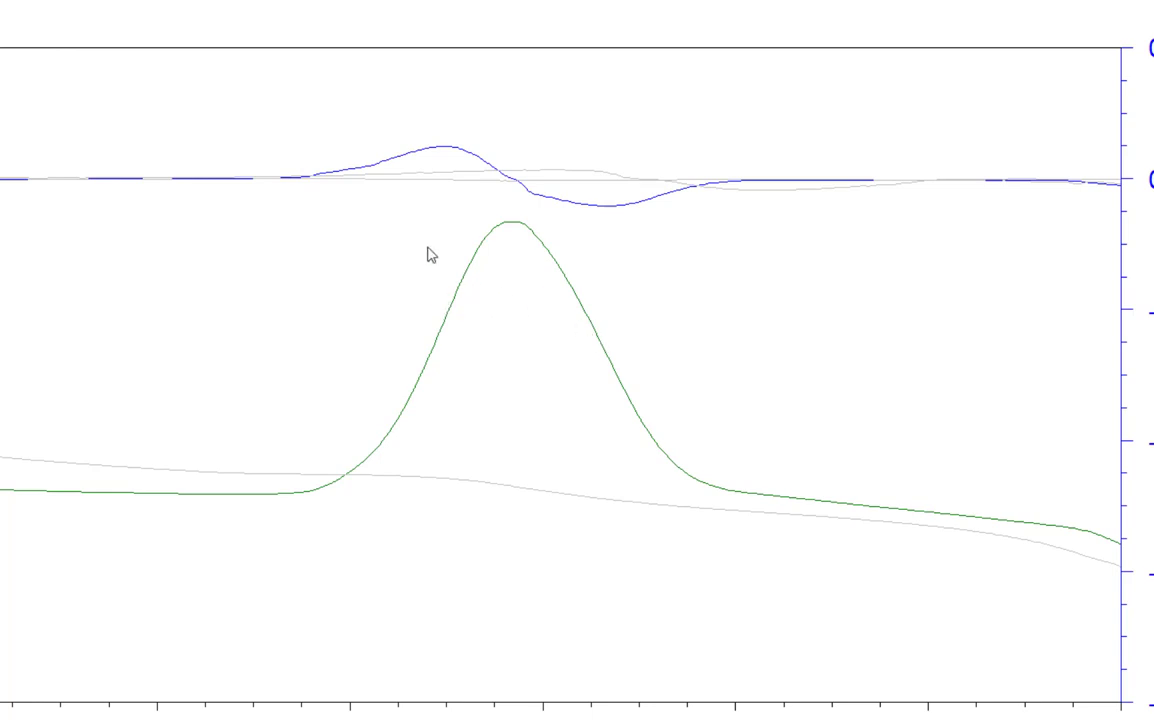
pyautogui.click(10, 1)
pyautogui.moveTo(20, 1)
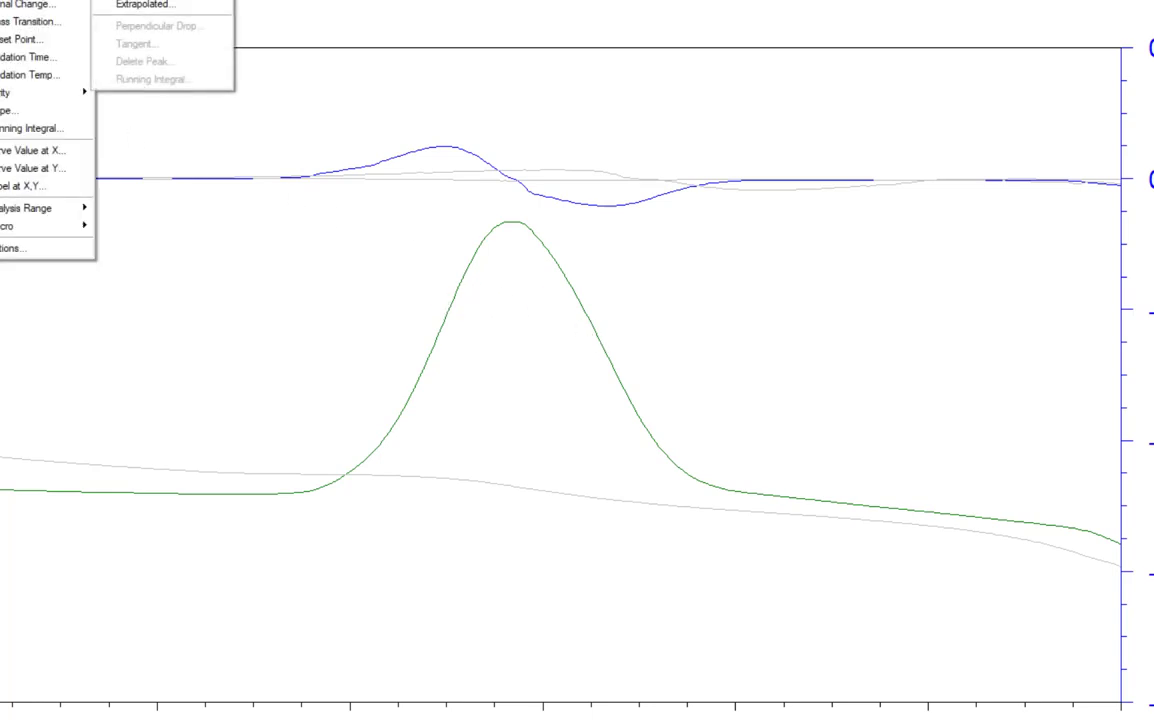
pyautogui.click(143, 3)
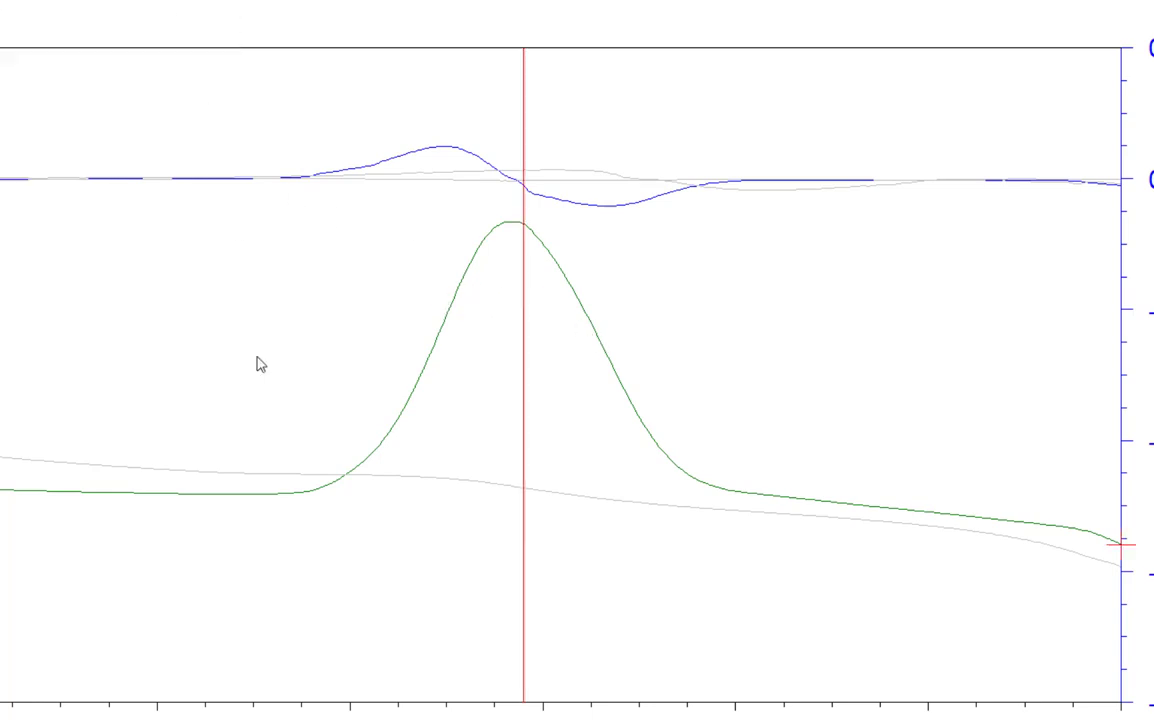
pyautogui.click(264, 494)
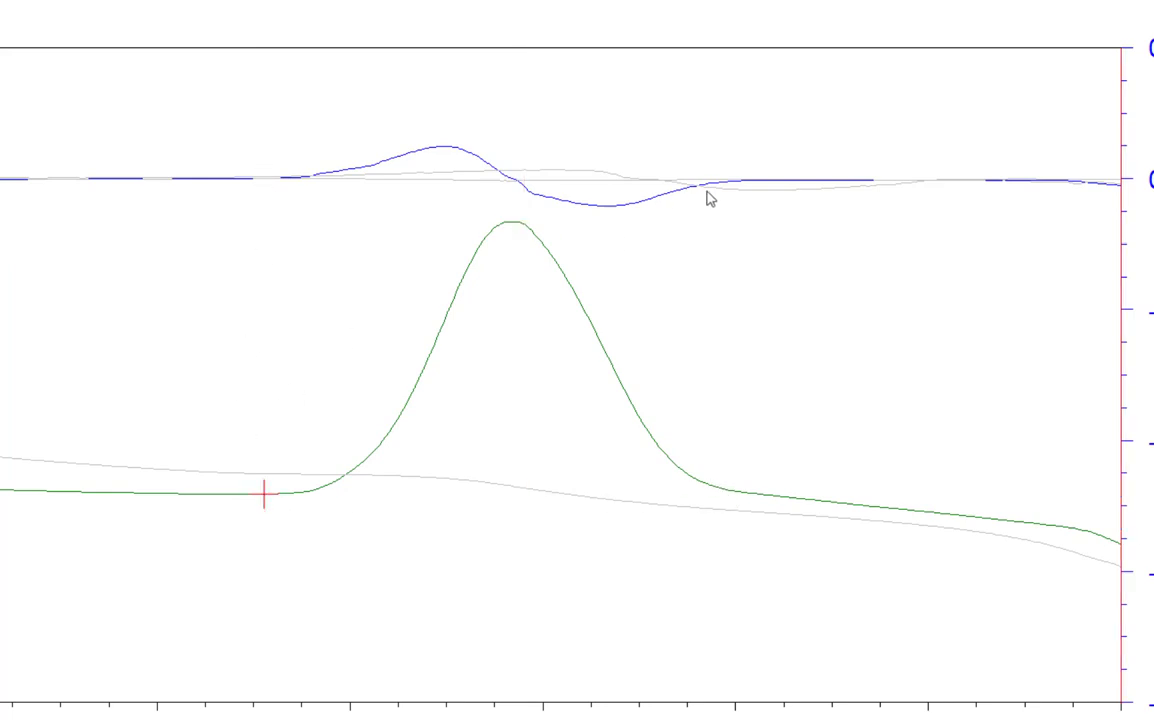
pyautogui.click(766, 495)
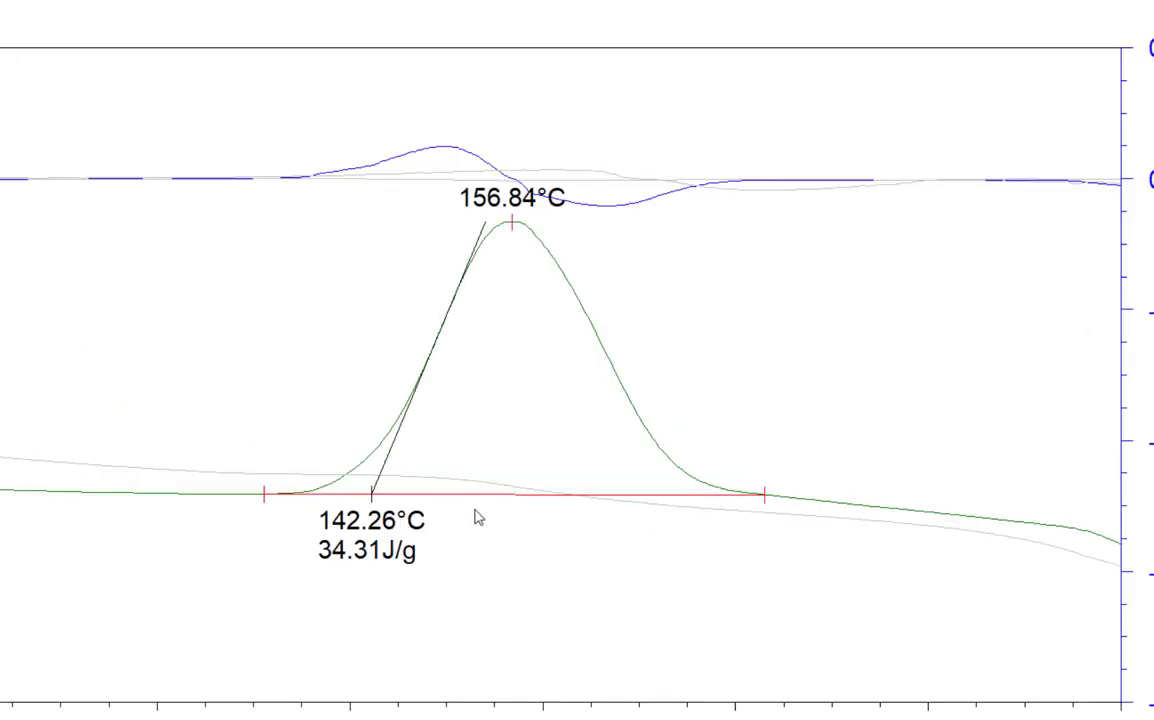
# Open the Windows Calculator.
pyautogui.press('super')
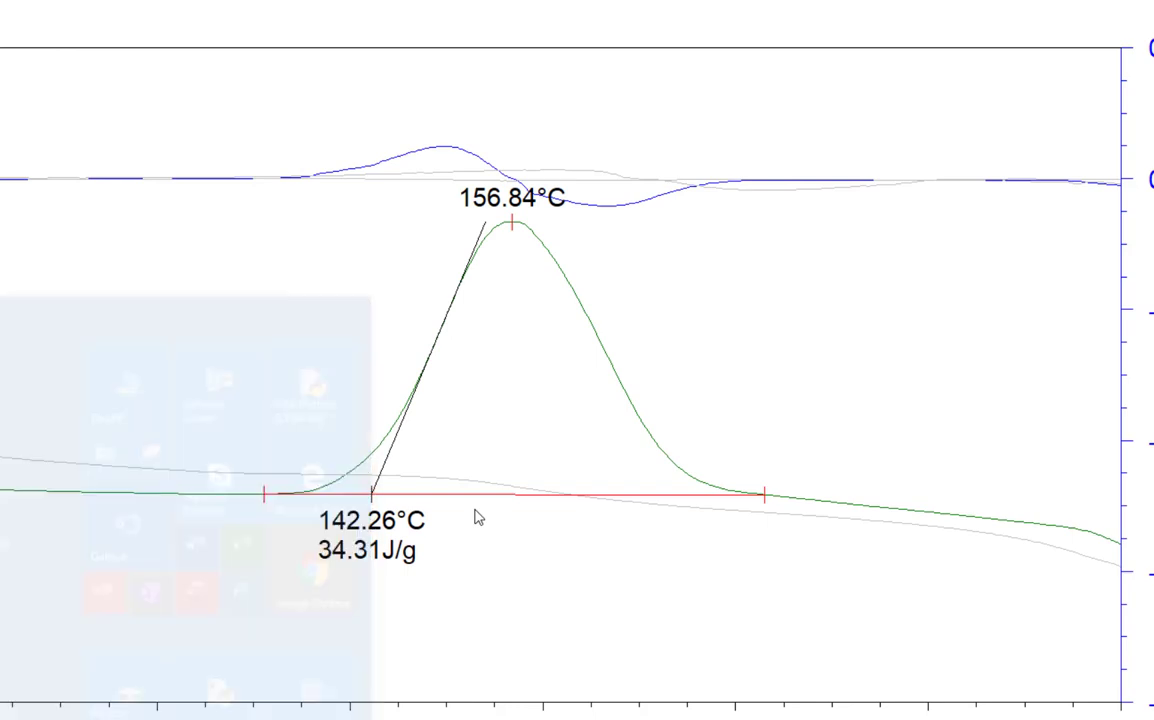
pyautogui.write('calc')
pyautogui.press('Return')
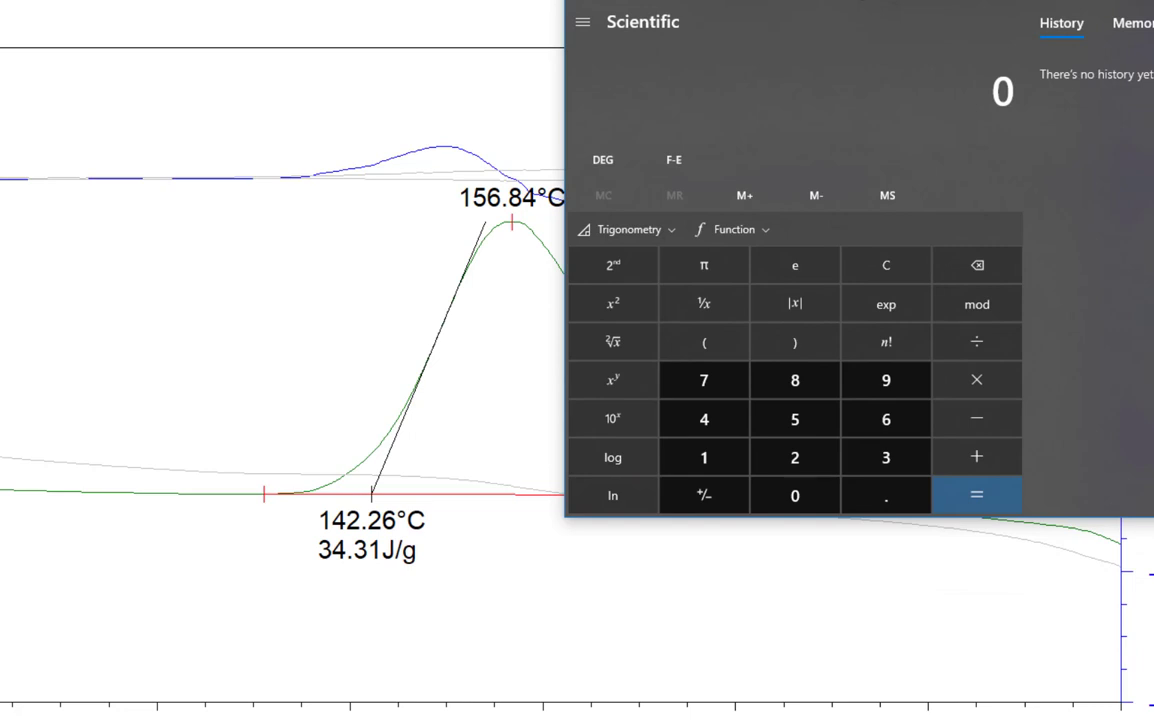
# Calculate the ratio 19.13 ÷ 34.31 and close the calculator to return to the quenched PET plot.
pyautogui.write('19.13')
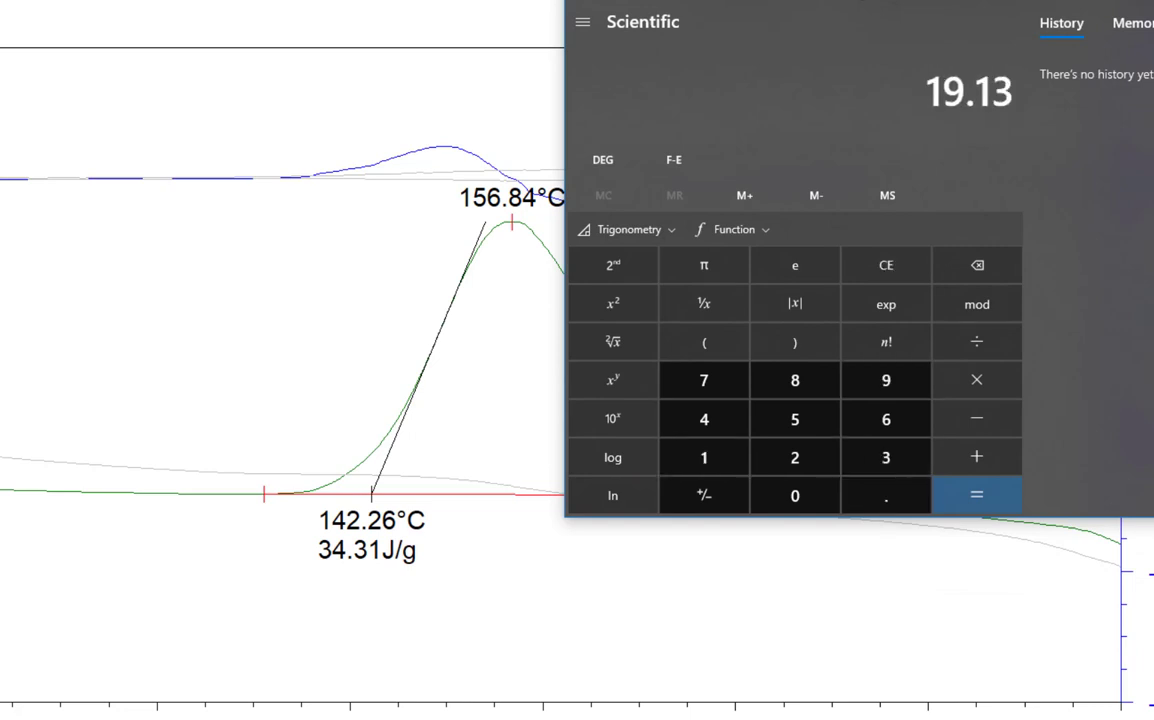
pyautogui.write('/')
pyautogui.write('34.')
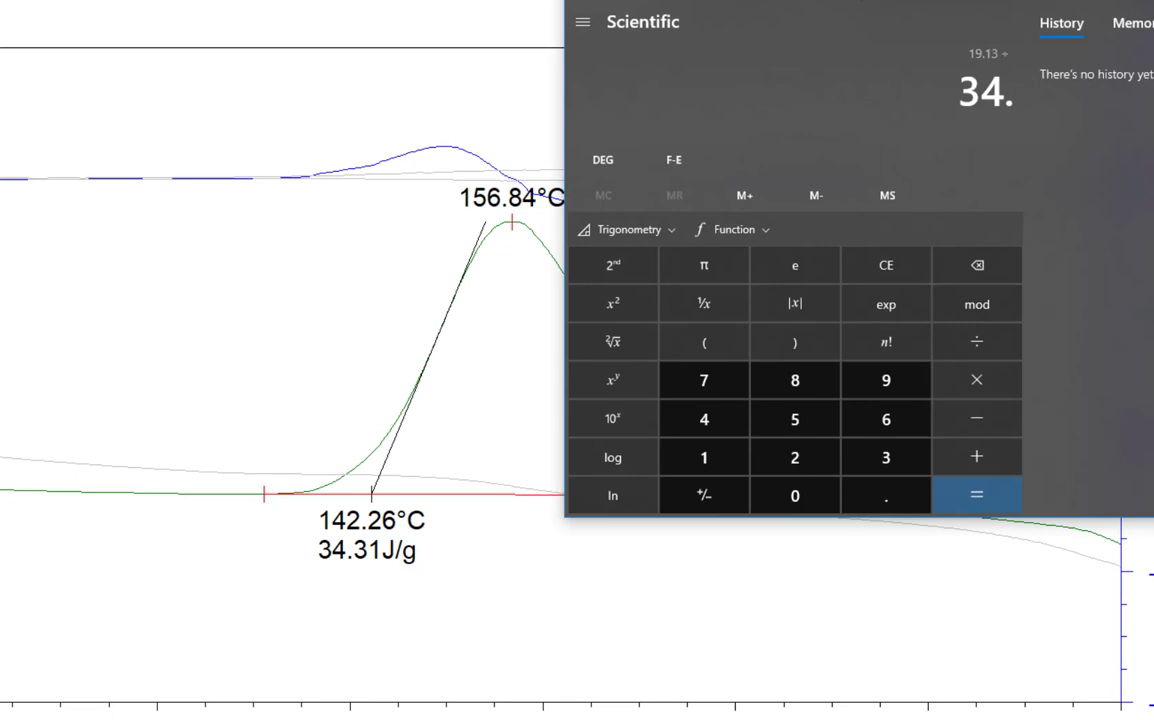
pyautogui.write('31')
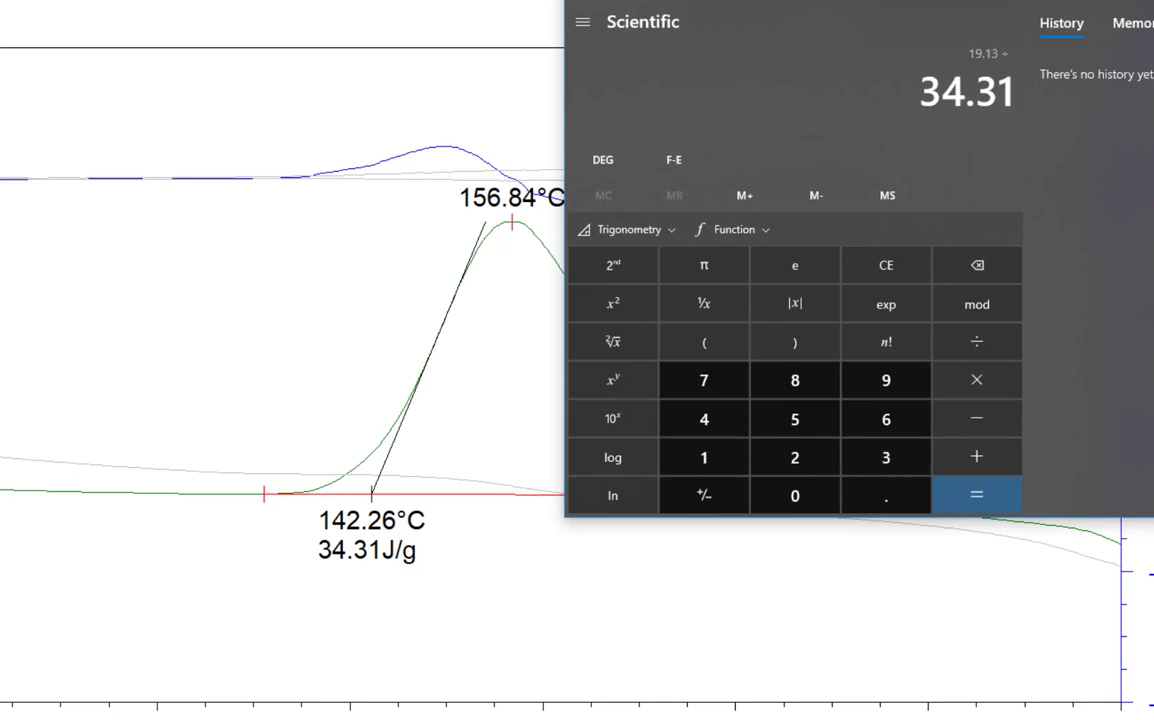
pyautogui.press('Return')
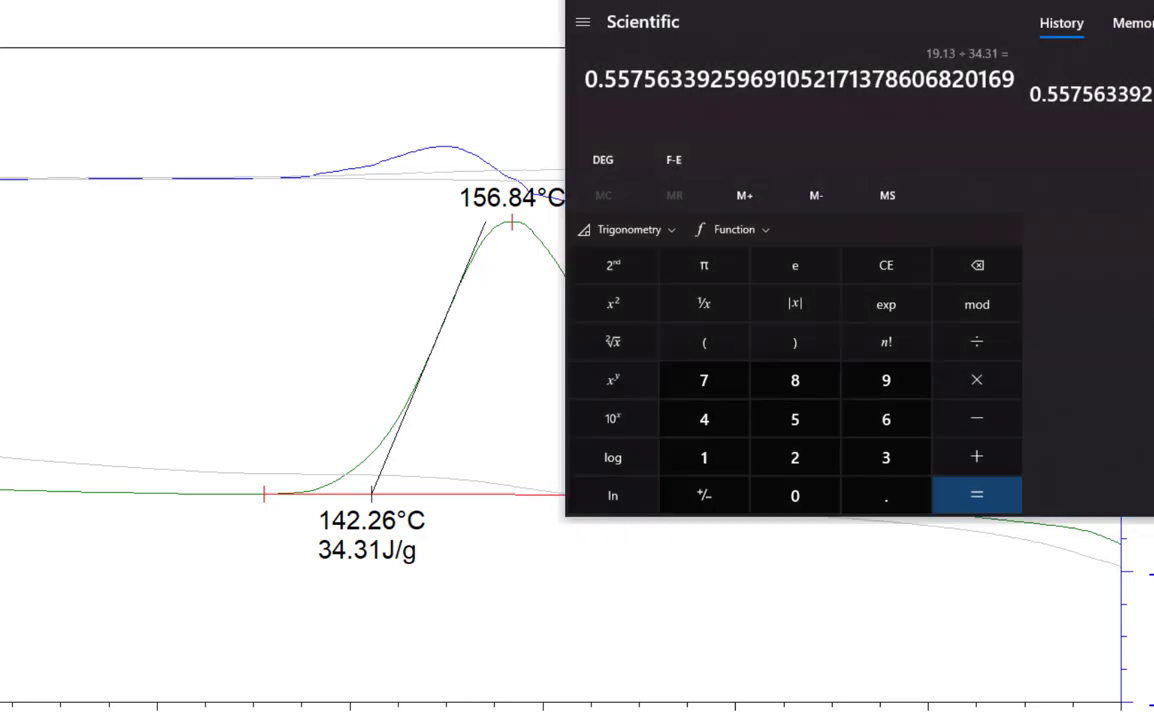
pyautogui.click(1098, 2)
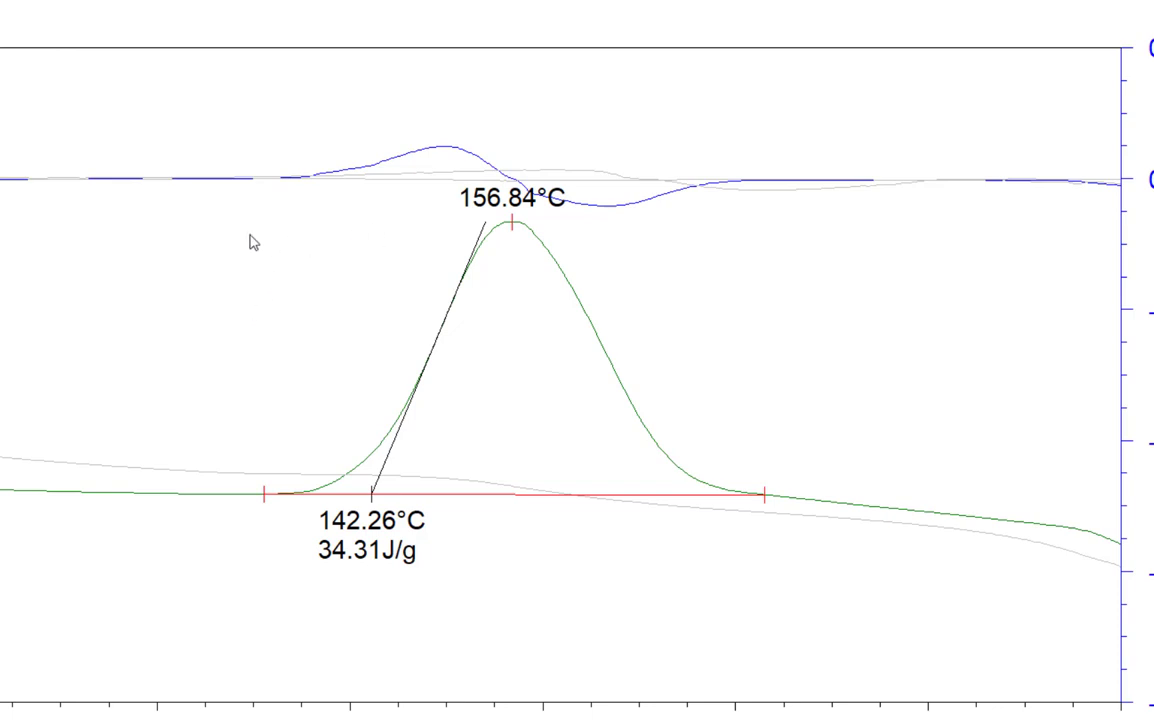
# Remove the derivative heat flow from the quenched PET plot by setting the Y2 signal to Not Used.
pyautogui.hotkey('ctrl', 'f')
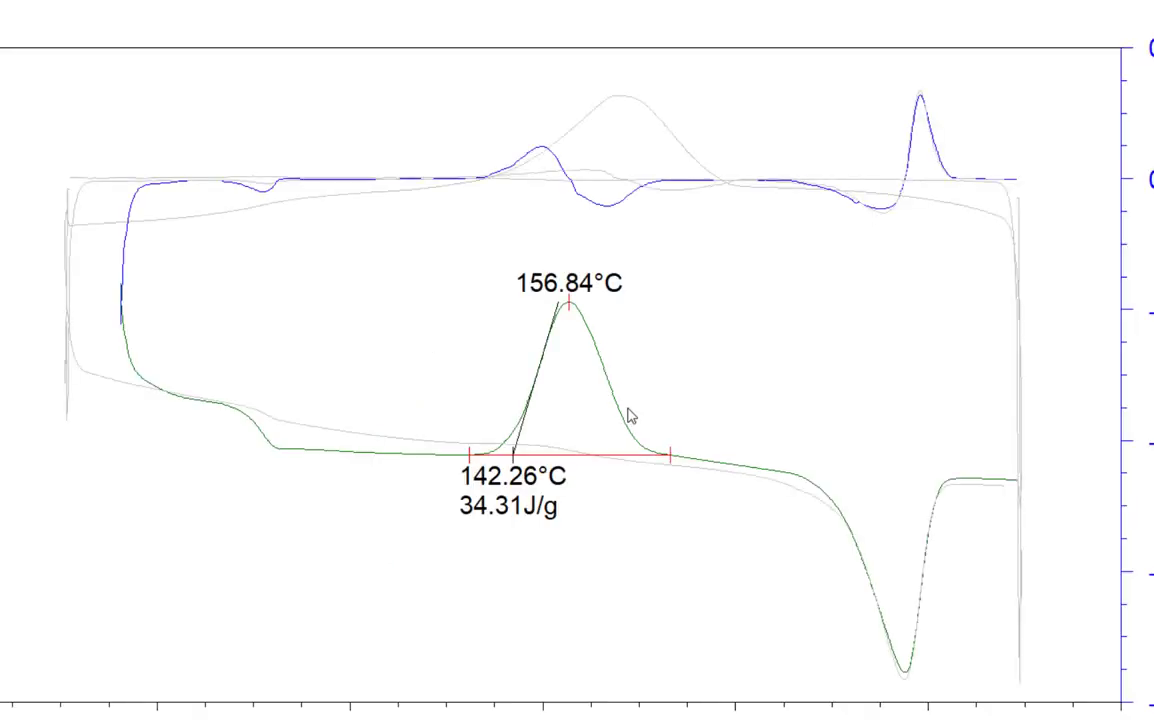
pyautogui.rightClick(717, 315)
pyautogui.click(716, 163)
pyautogui.click(537, 250)
pyautogui.click(539, 294)
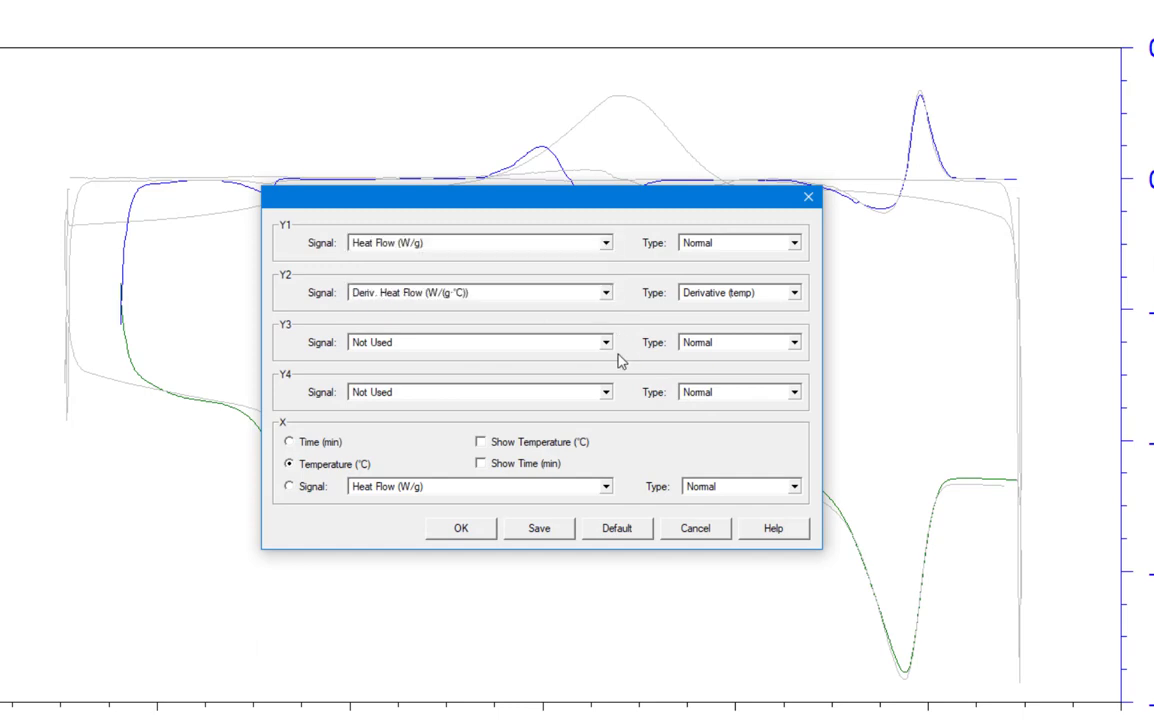
pyautogui.click(545, 292)
pyautogui.click(546, 309)
pyautogui.click(461, 527)
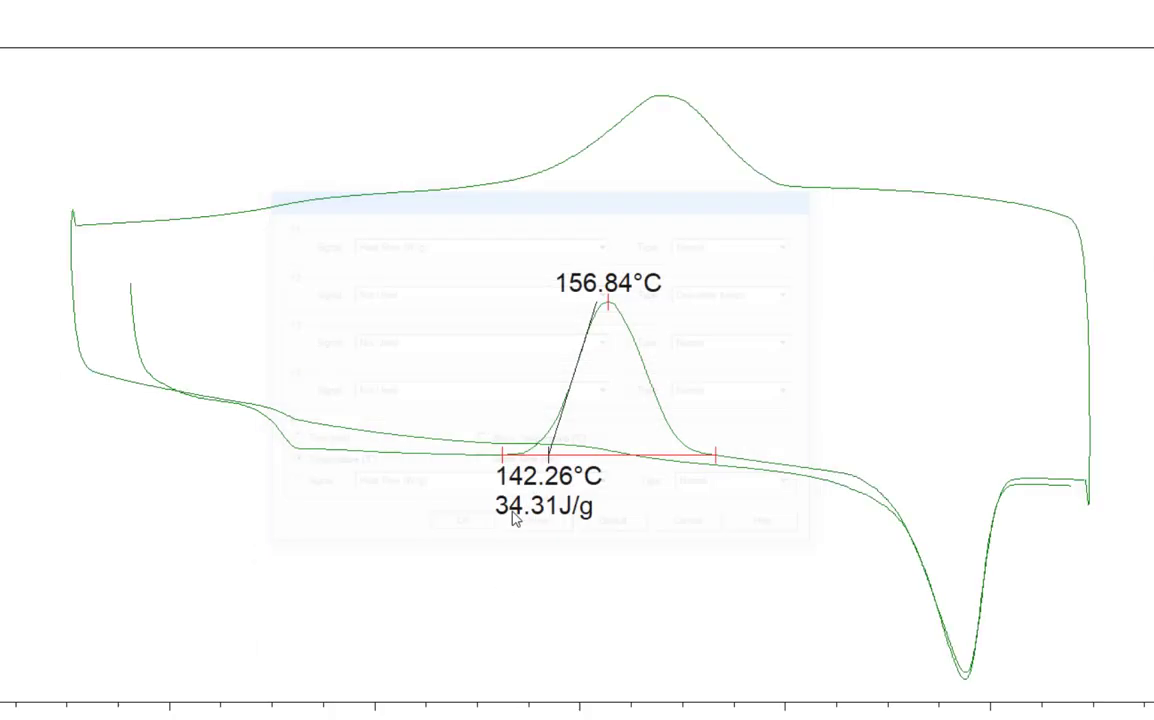